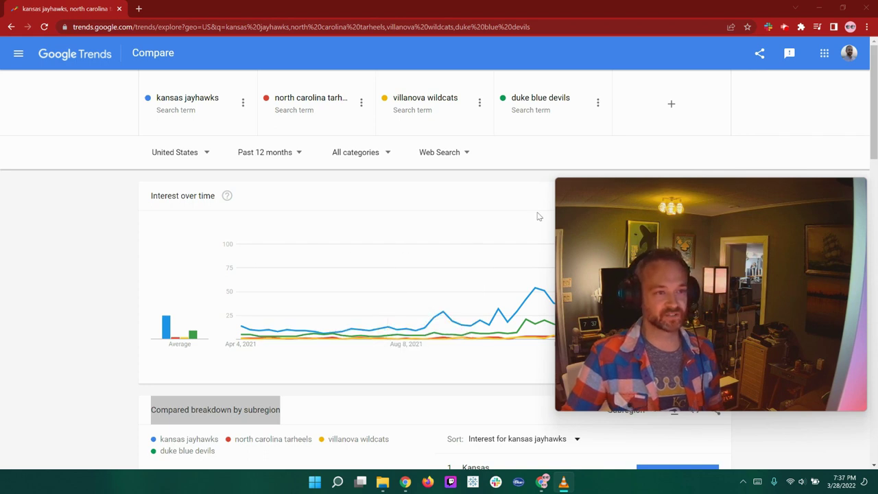
left_click_drag(558, 179, 751, 328)
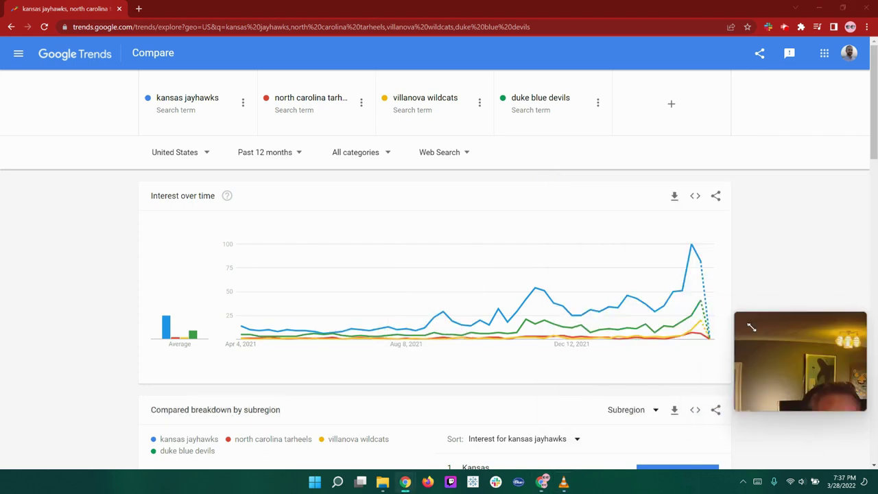
mouse_move(752, 330)
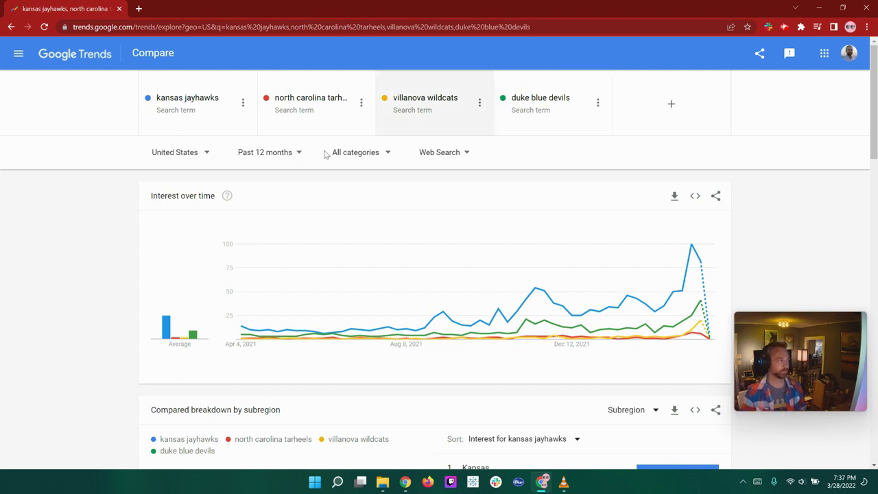
left_click(177, 155)
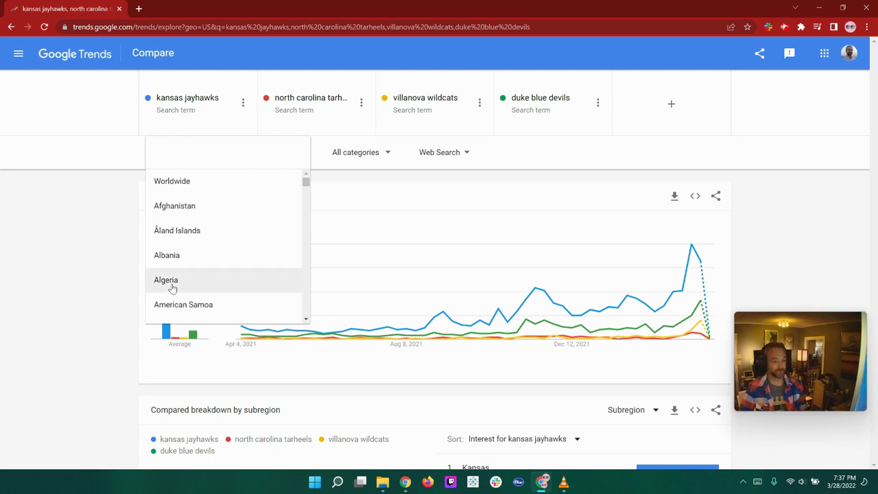
left_click(107, 272)
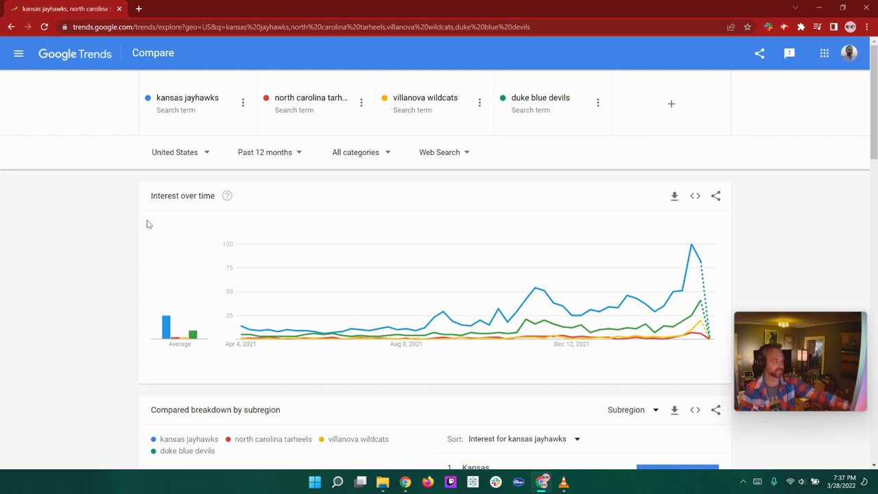
left_click(281, 158)
left_click(511, 152)
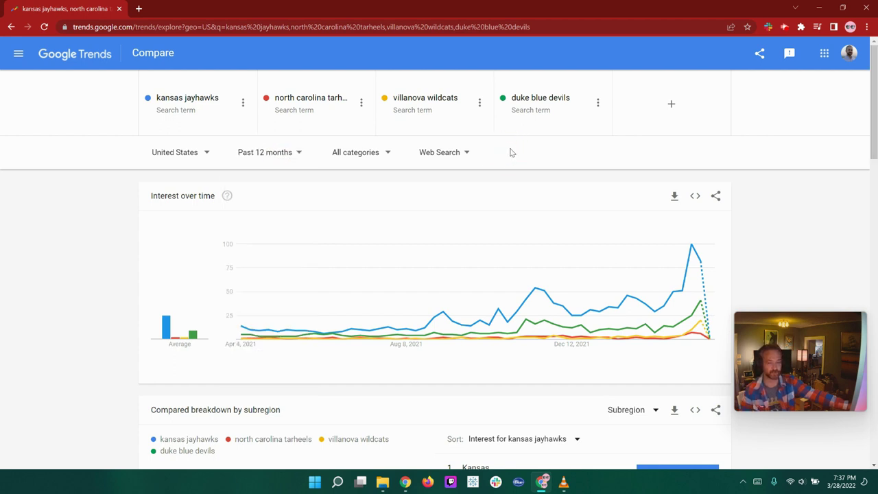
left_click(457, 160)
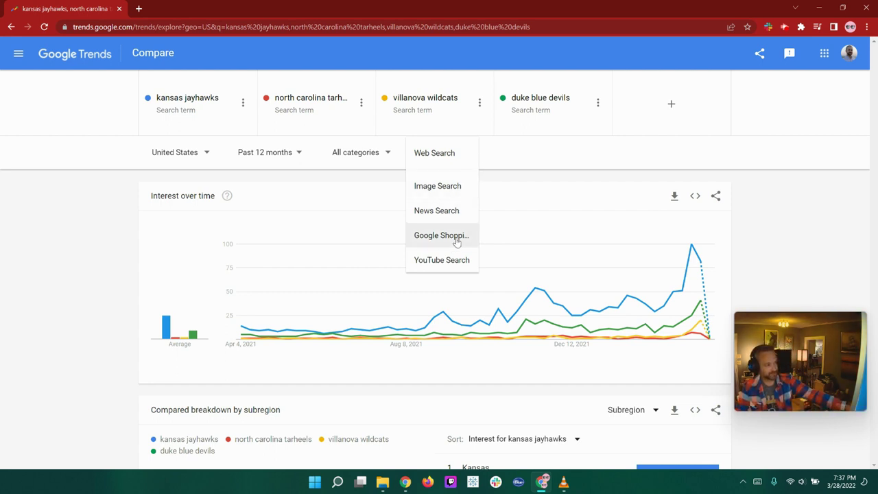
left_click(808, 239)
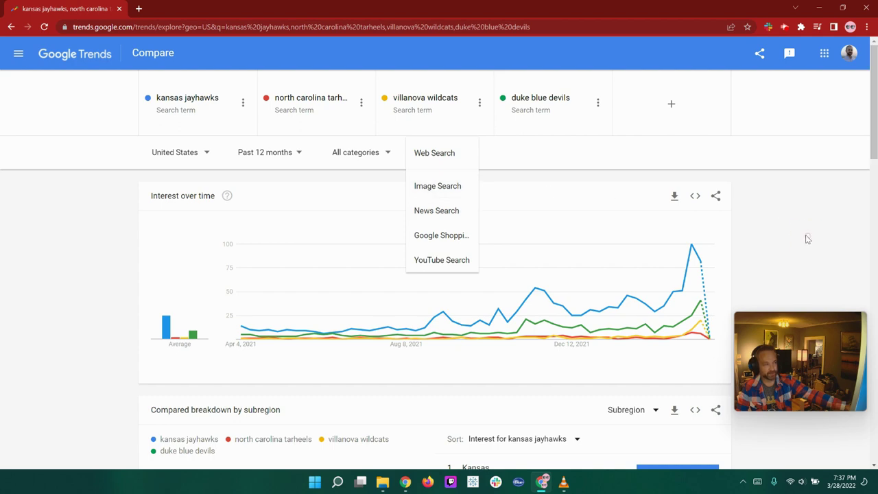
left_click(226, 197)
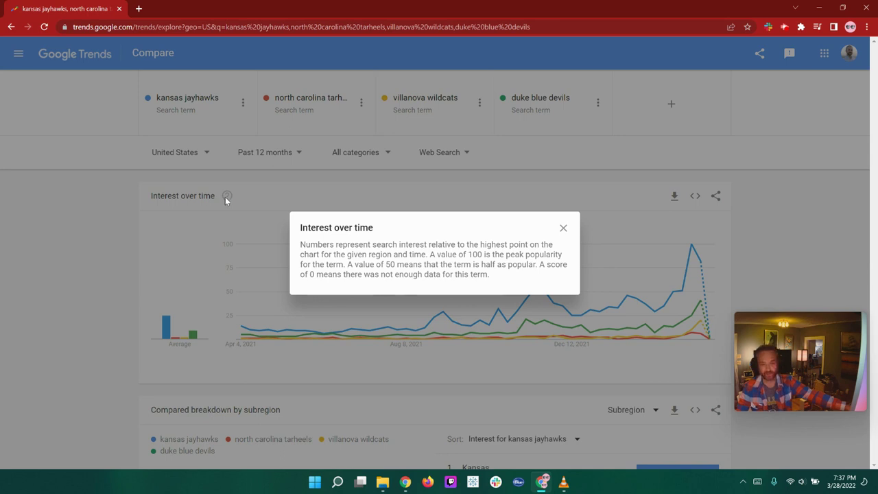
left_click_drag(317, 244, 549, 286)
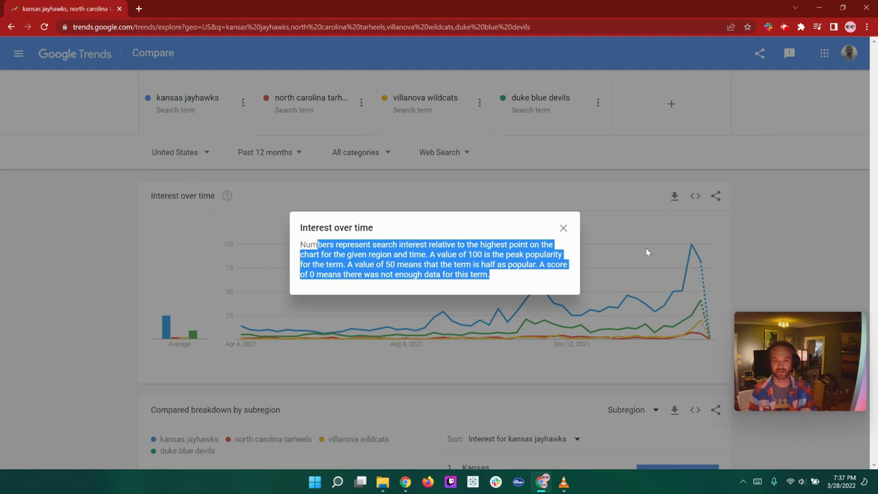
left_click(480, 246)
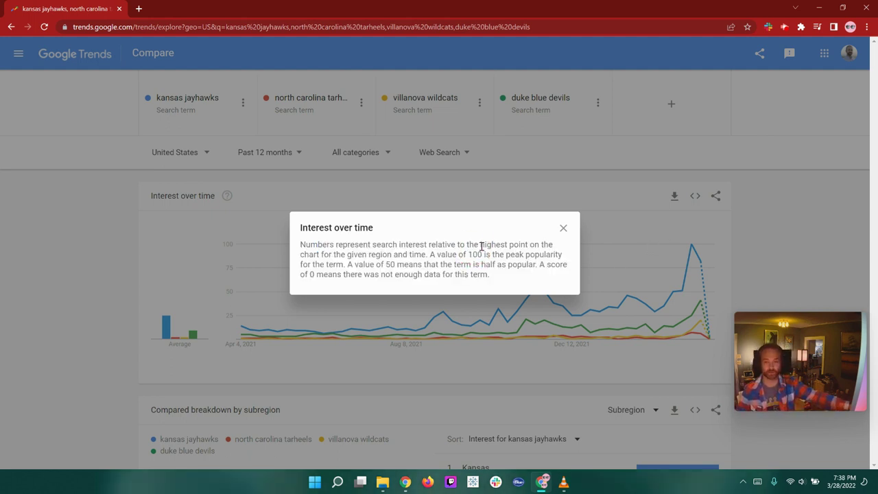
left_click_drag(455, 246, 506, 276)
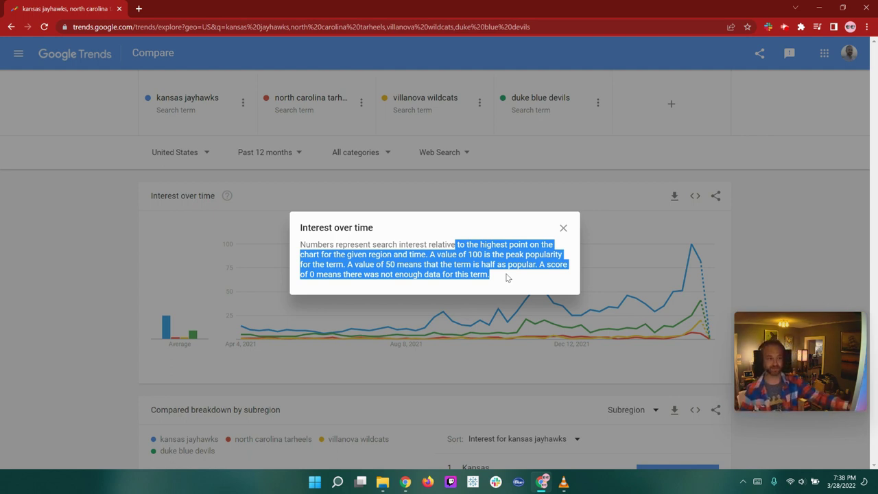
left_click(559, 231)
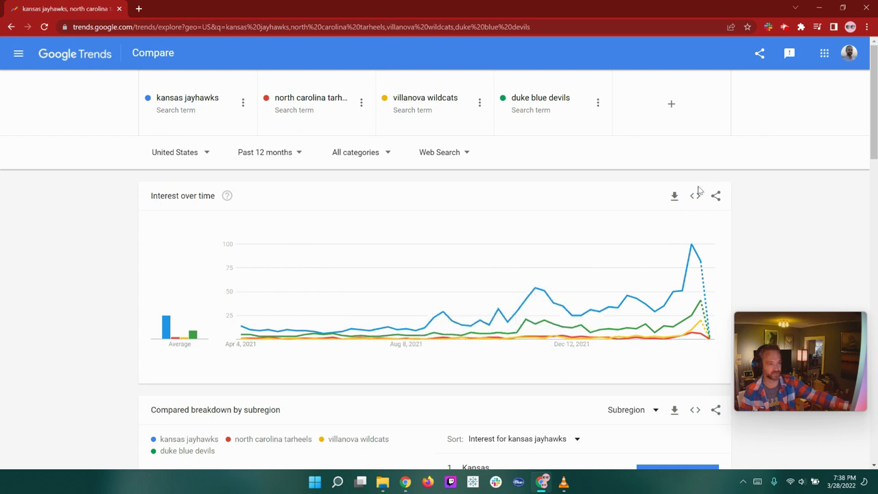
Download the Interest over time CSV as multiTimeline (4).csv and open it in Excel.
scroll(682, 180, "down", 1)
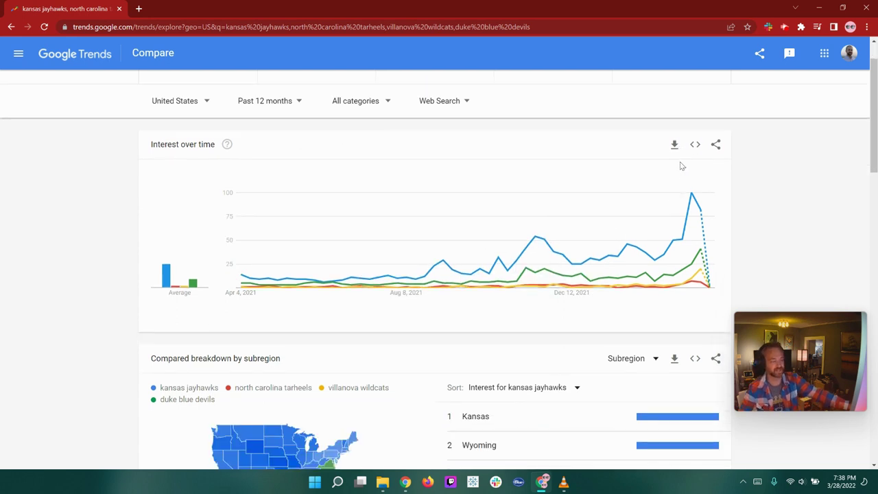
scroll(682, 166, "down", 3)
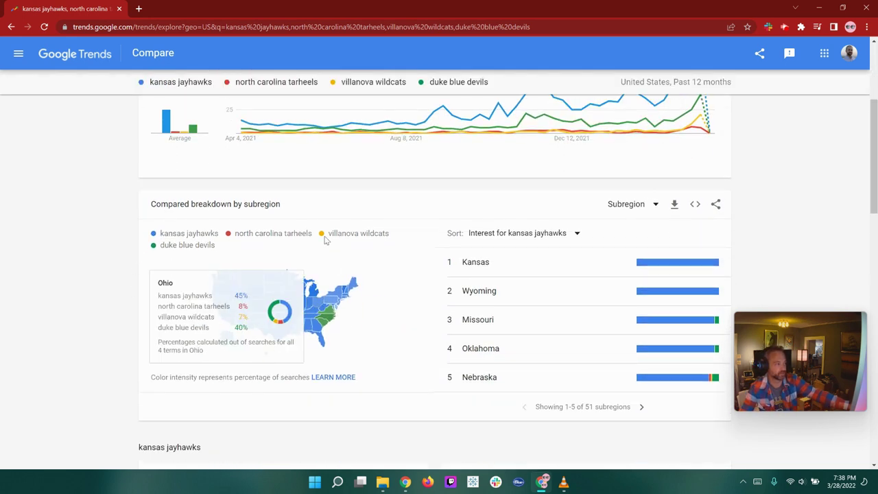
scroll(314, 235, "down", 6)
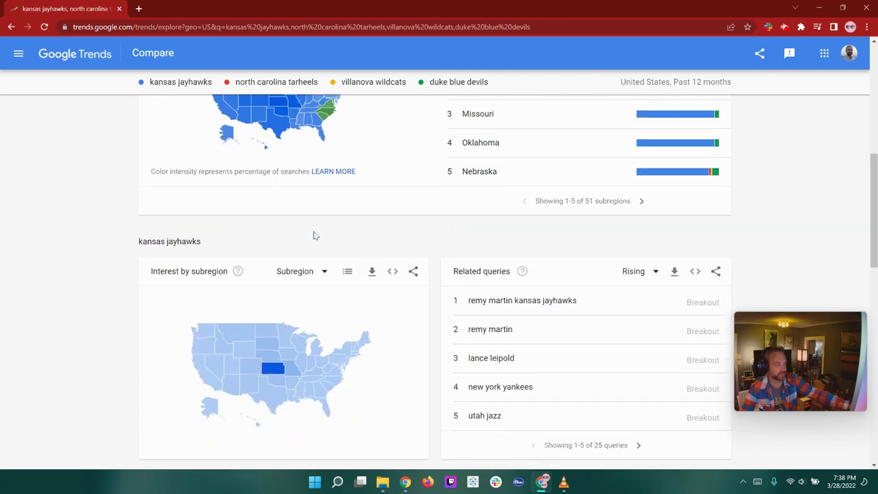
scroll(211, 248, "down", 7)
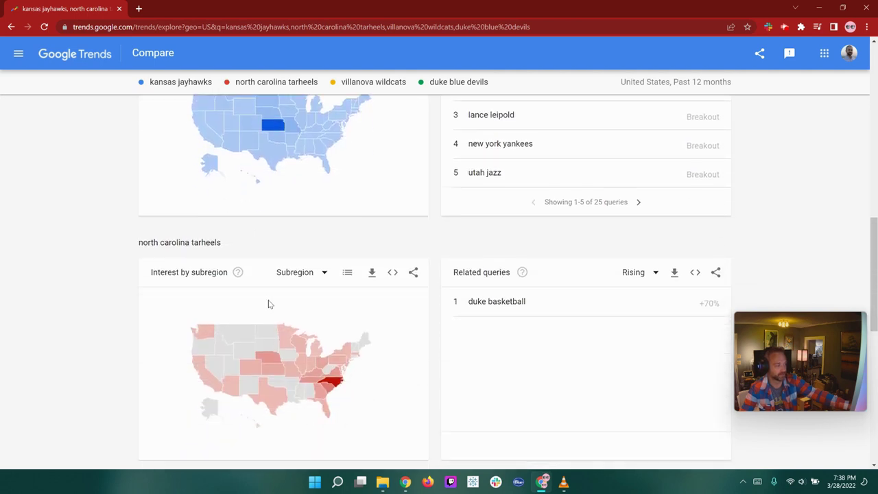
scroll(268, 302, "up", 8)
scroll(292, 302, "up", 8)
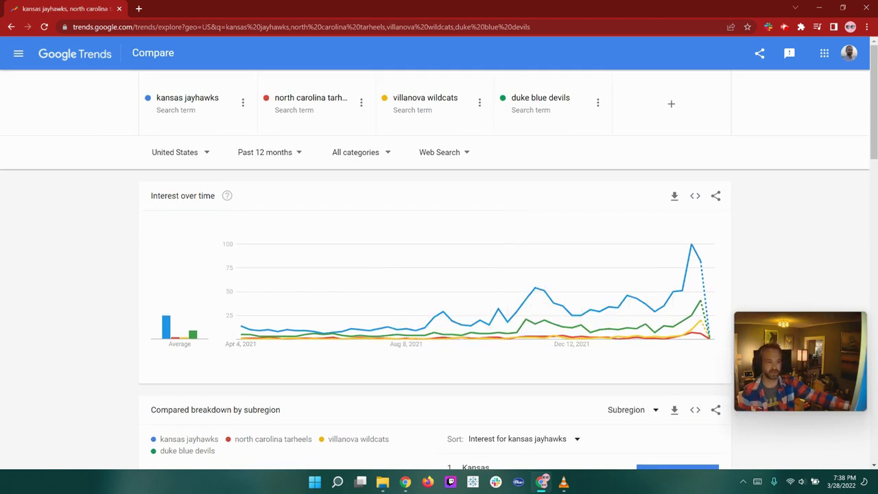
left_click(675, 198)
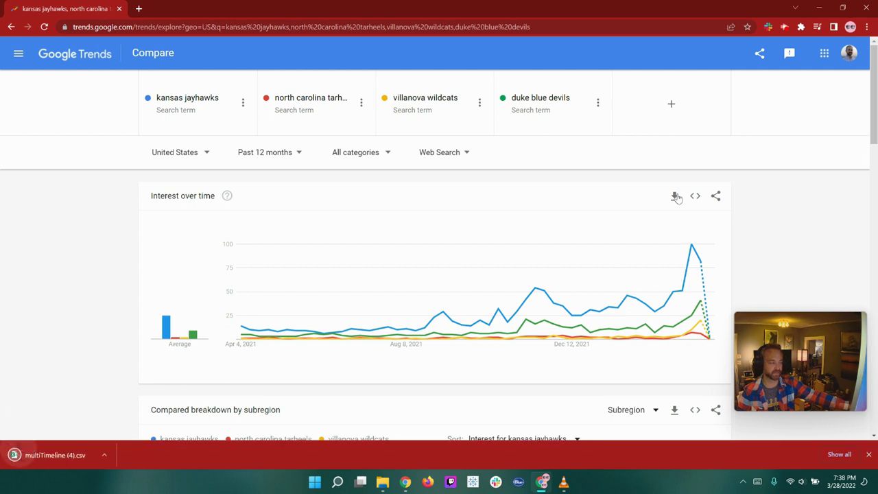
left_click(63, 456)
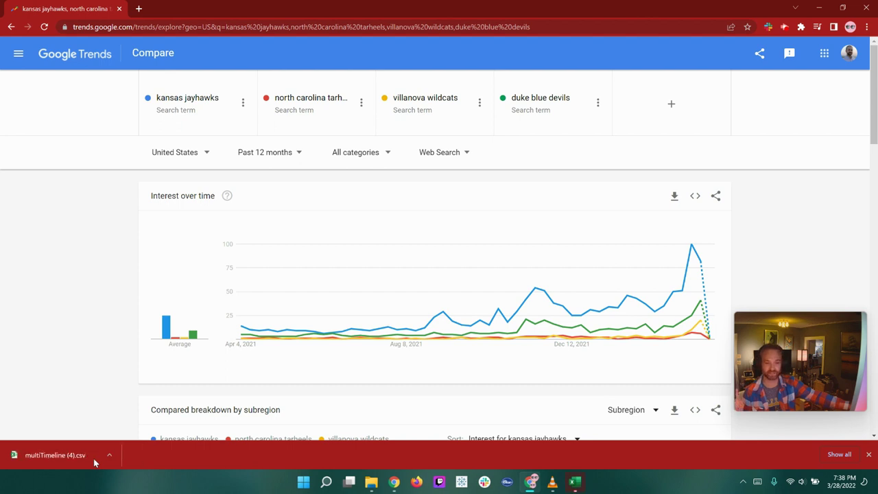
left_click(575, 482)
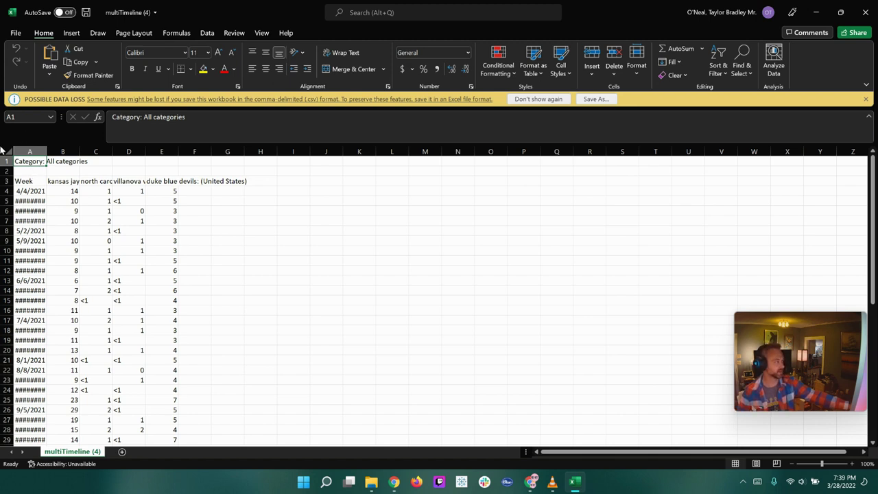
Delete the two rows above the Week header row.
left_click_drag(5, 161, 5, 171)
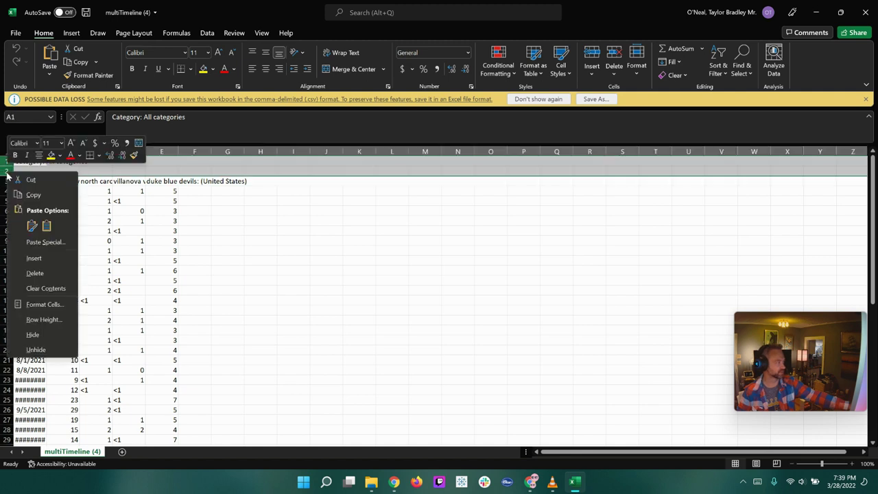
left_click(30, 274)
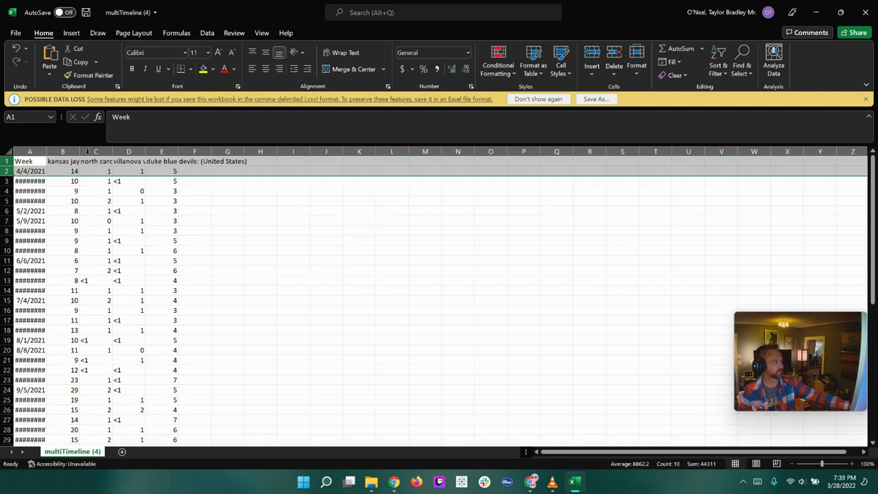
left_click(150, 161)
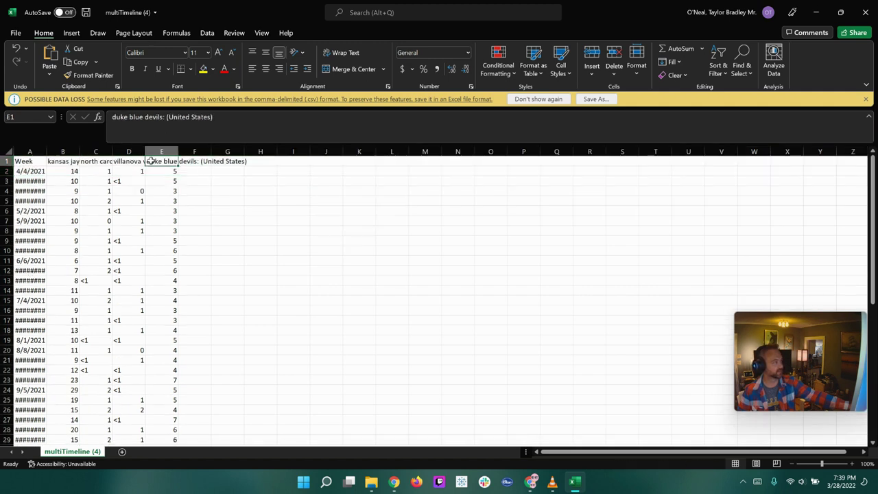
Save the sheet as SearchInterest_NCAA in the Downloads folder.
left_click(595, 99)
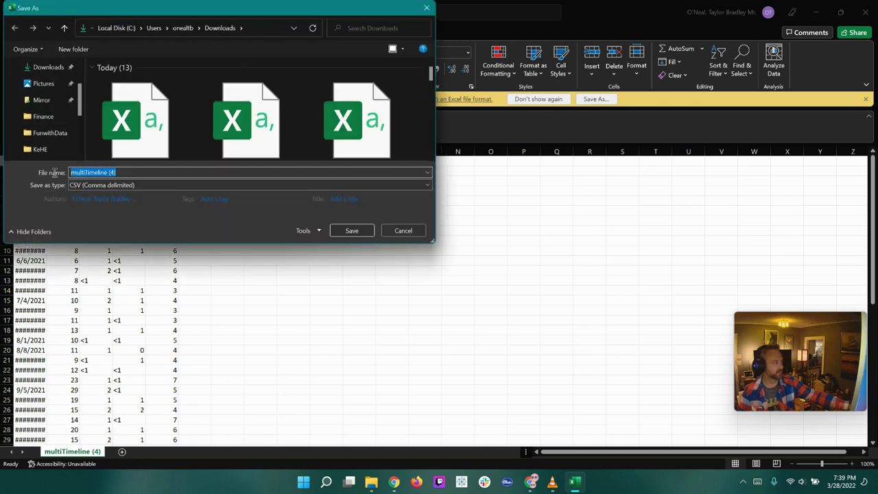
type("Sea")
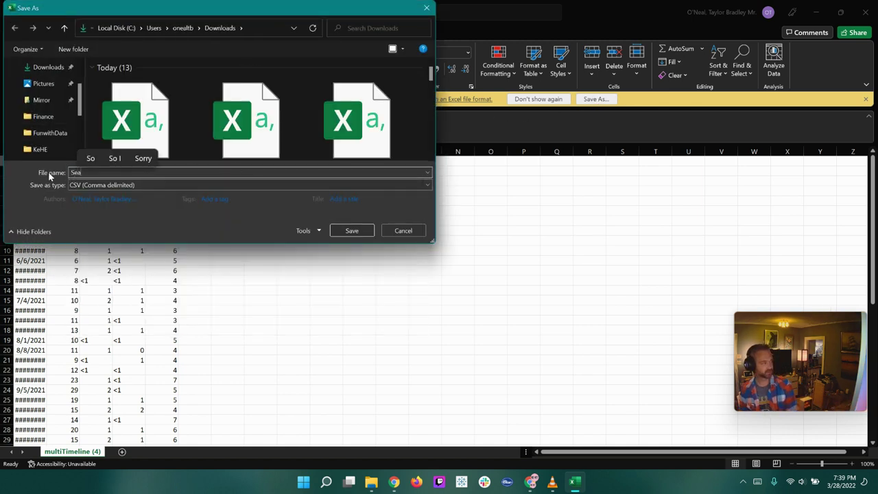
type("rchInterest")
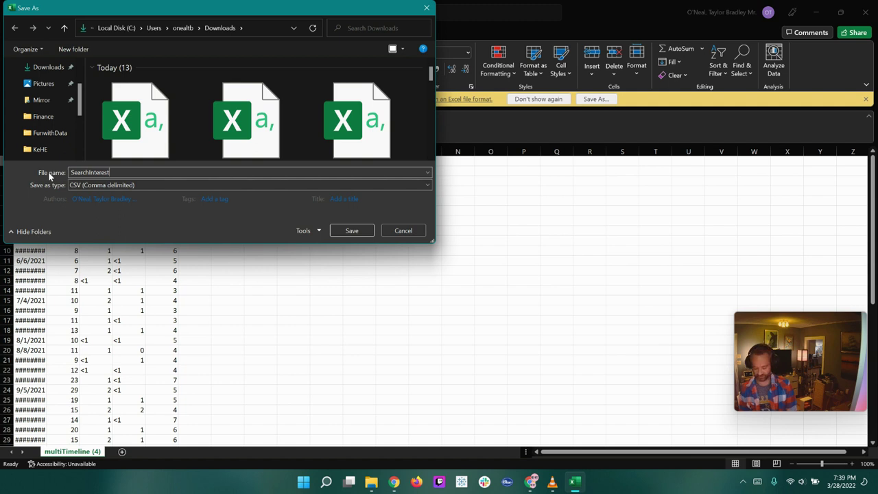
type("_NCAA")
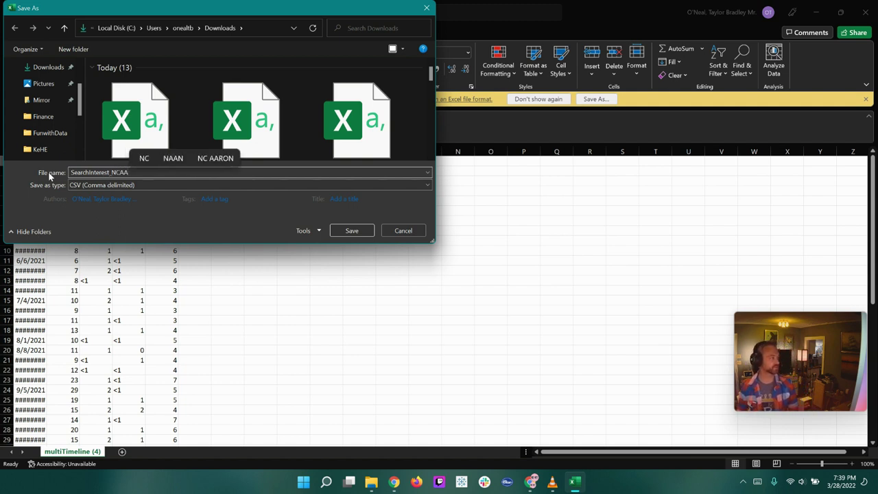
key("Return")
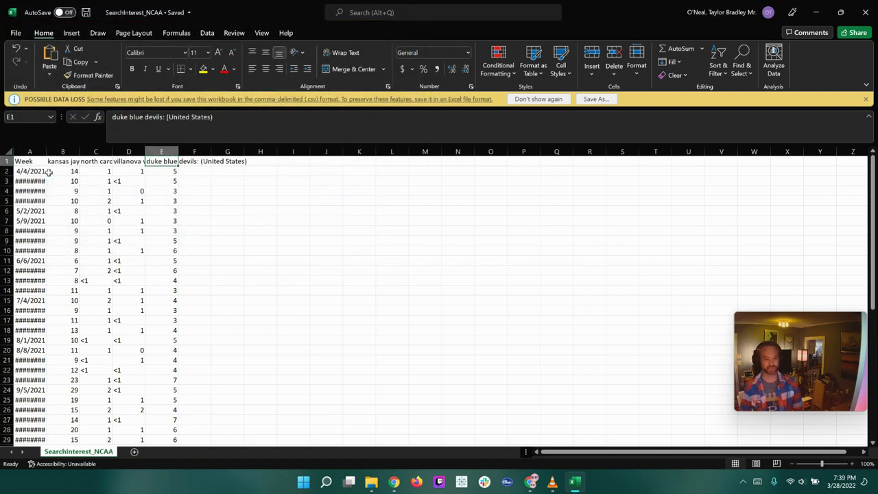
Close Excel and connect Tableau to SearchInterest_NCAA.csv from the Downloads folder.
left_click(863, 15)
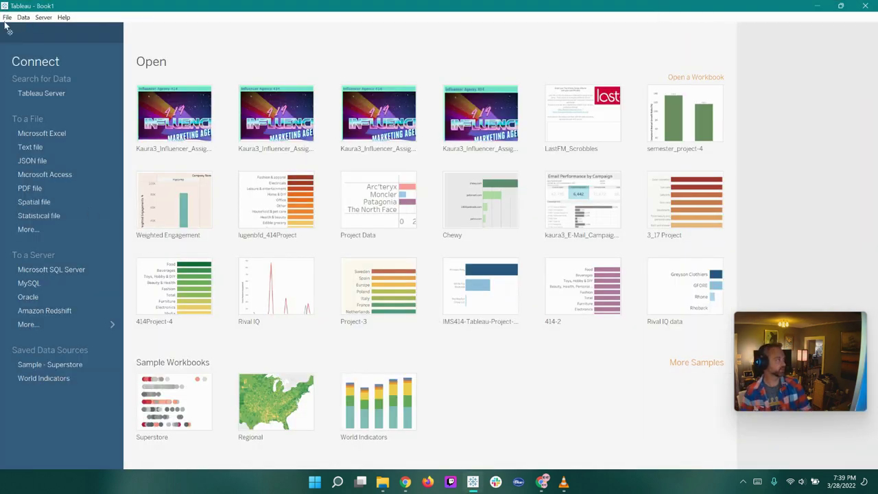
left_click(7, 17)
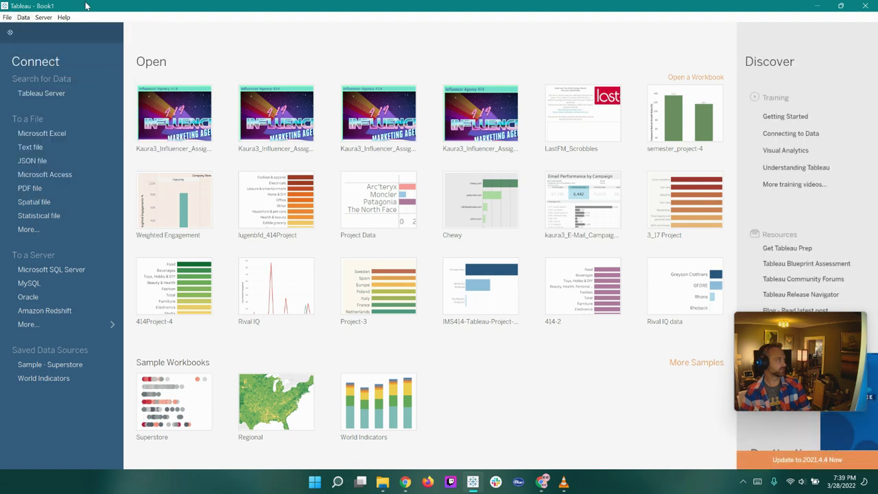
left_click(44, 17)
left_click(31, 232)
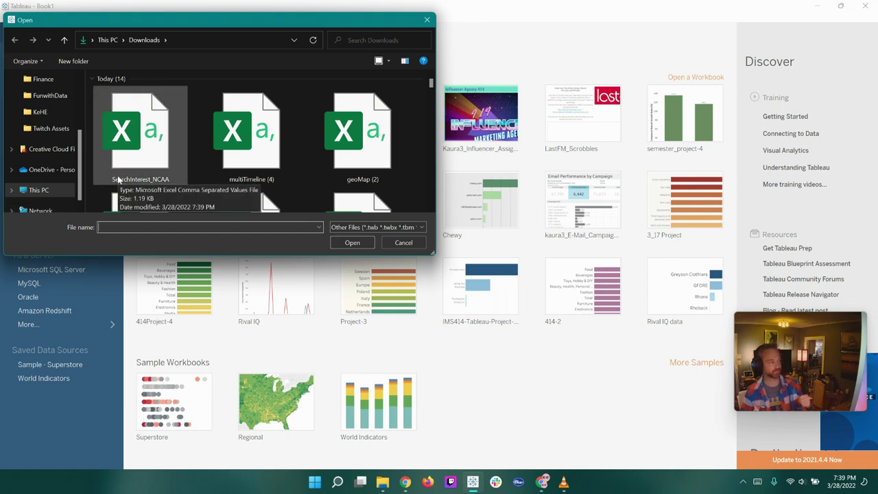
double_click(137, 158)
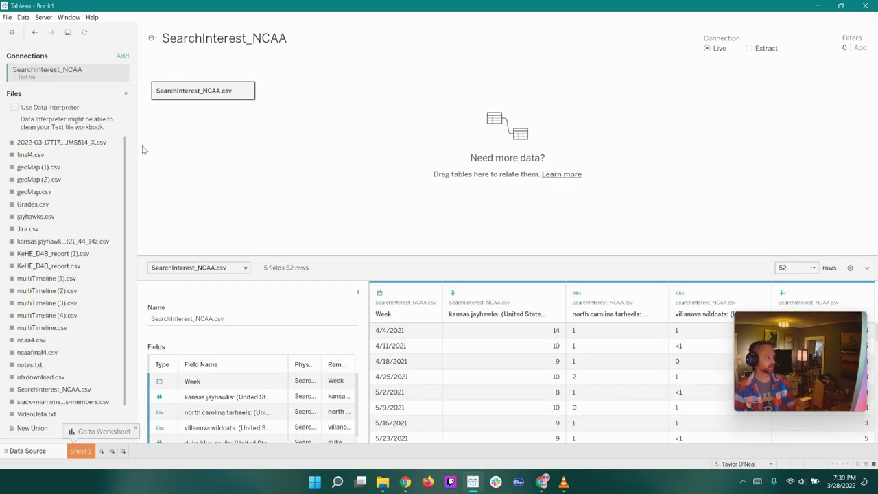
Set the north carolina tarheels and villanova wildcats columns to Number (whole), then view Sheet 1.
left_click_drag(792, 322, 793, 154)
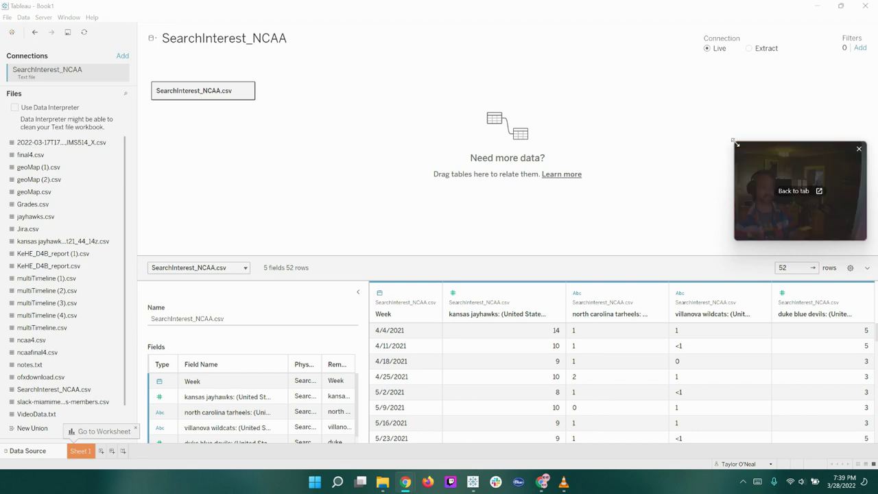
left_click_drag(733, 146, 591, 34)
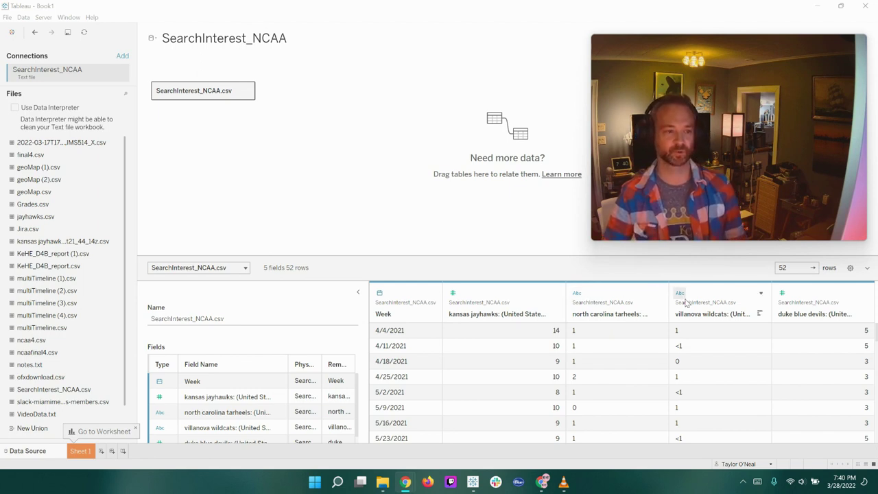
left_click(677, 347)
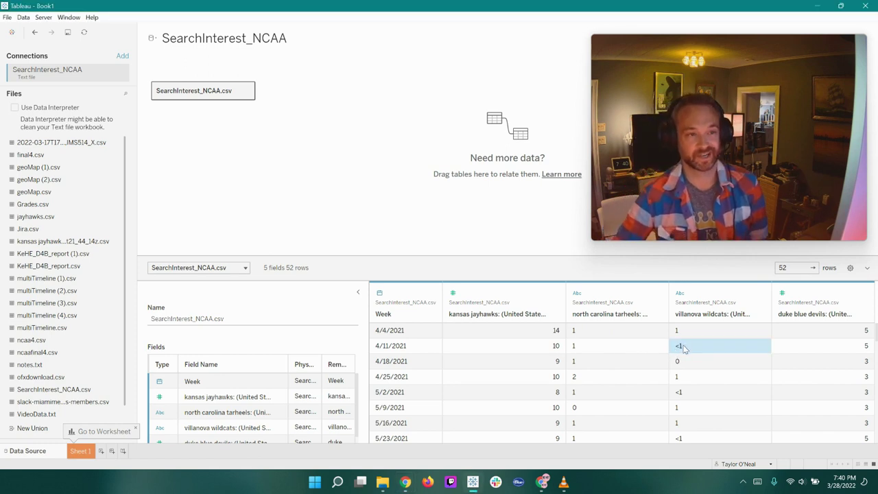
left_click(577, 293)
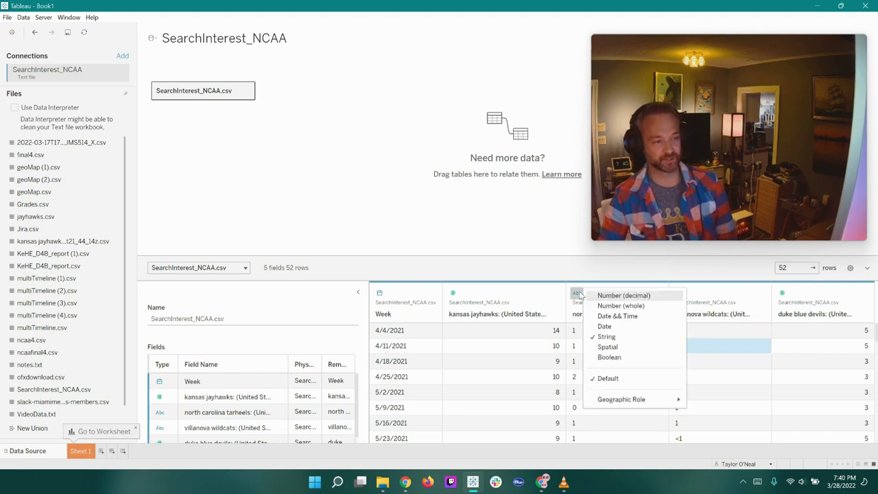
left_click(622, 306)
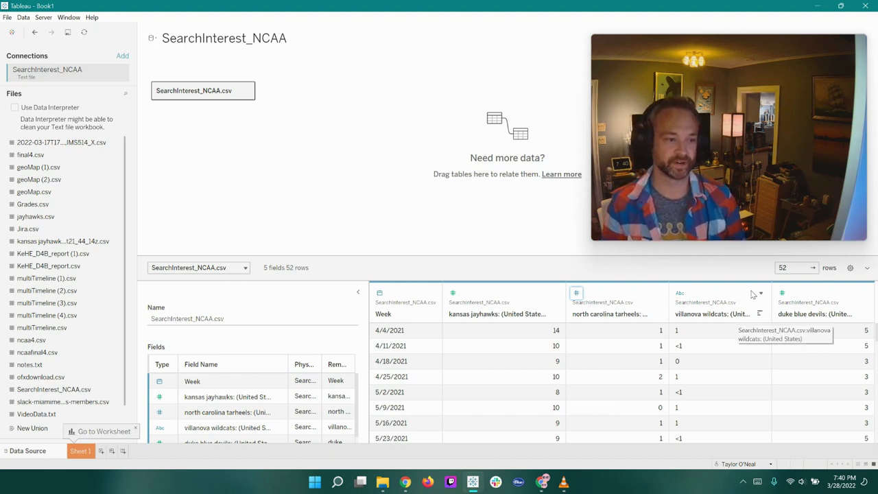
left_click(680, 294)
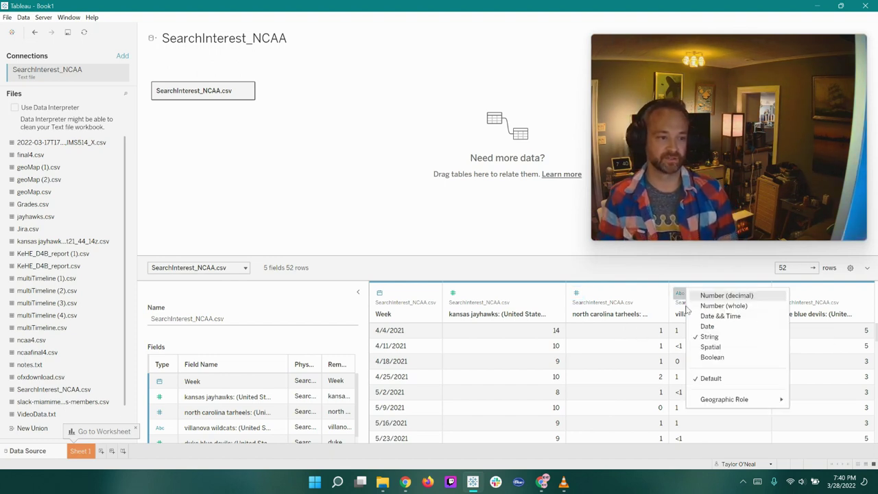
left_click(718, 306)
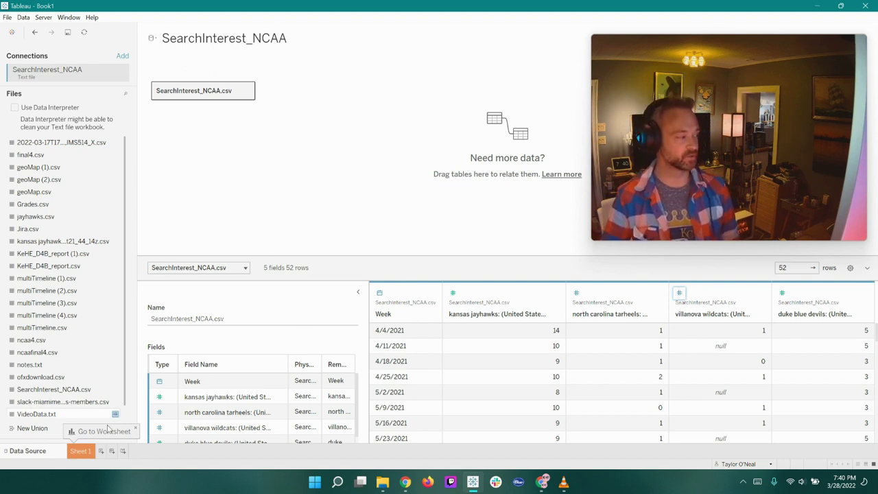
left_click(81, 452)
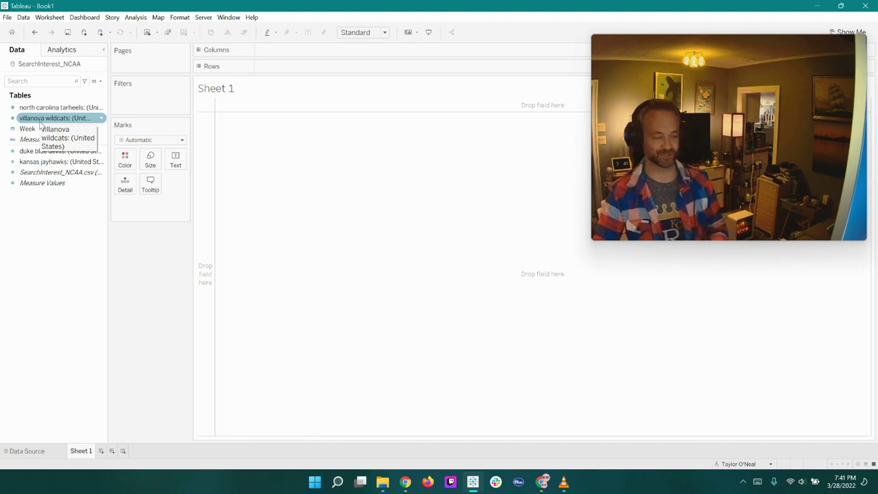
Pivot the four team columns into Pivot Field Names and Pivot Field Values, 208 rows.
left_click(48, 451)
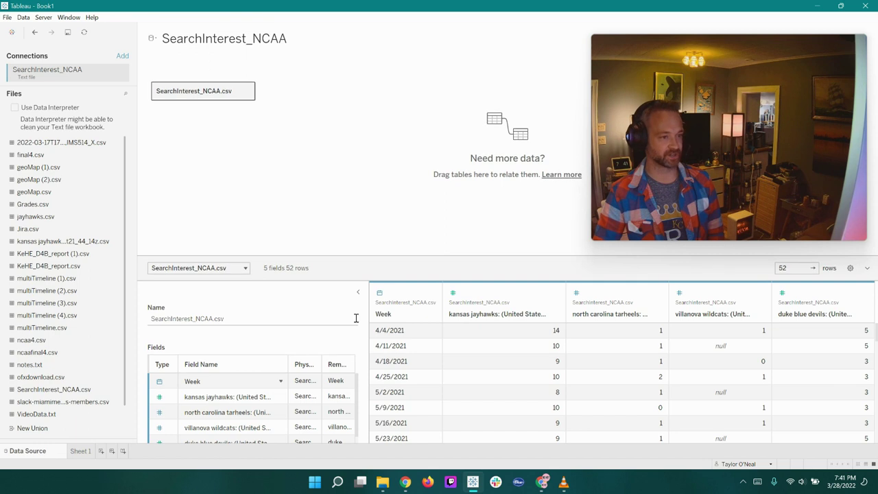
left_click(532, 295)
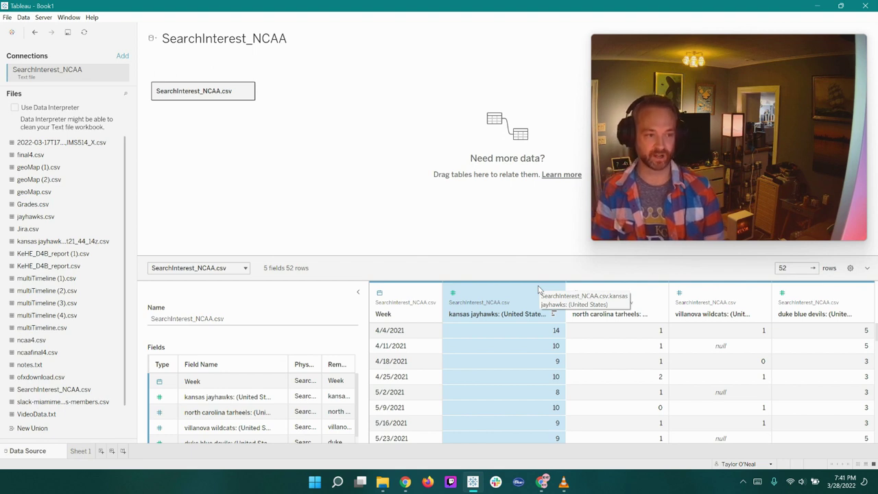
left_click(812, 294, "shift")
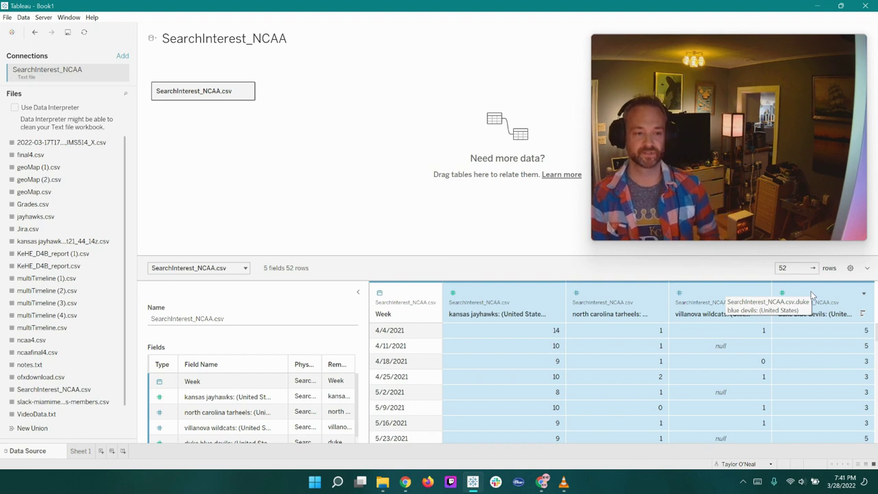
left_click(863, 293)
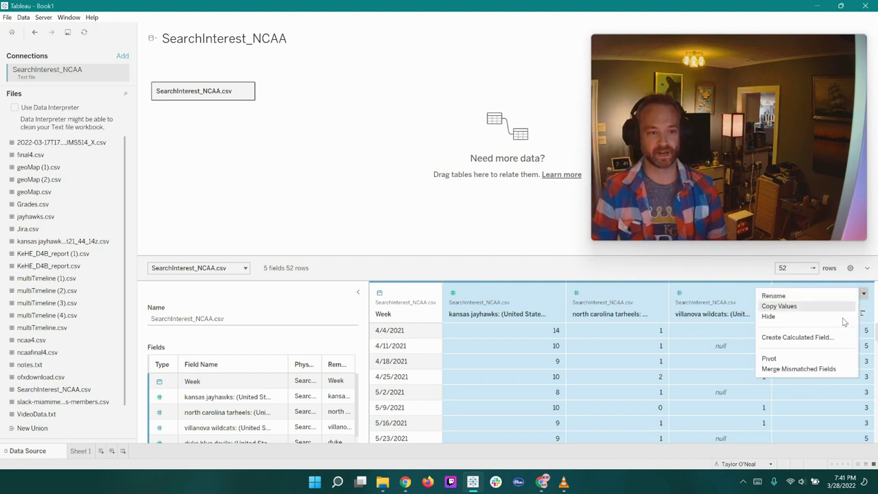
left_click(816, 361)
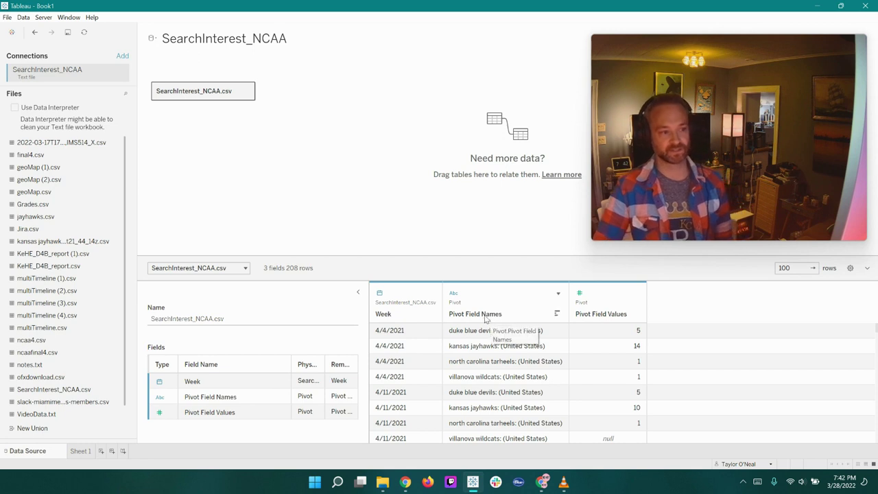
left_click(477, 317)
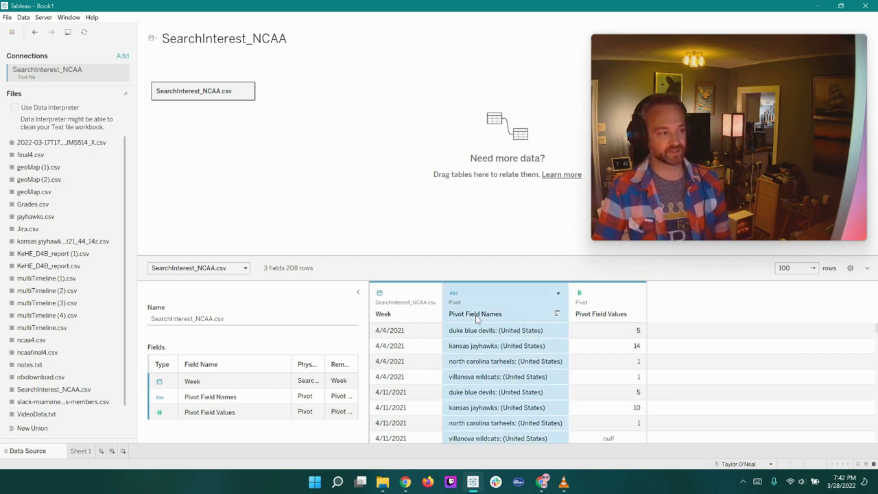
double_click(476, 317)
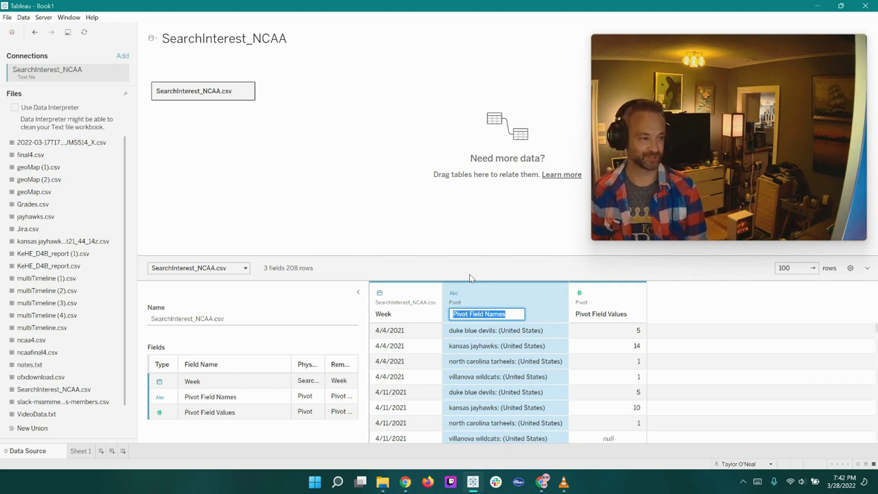
Rename the pivot columns to Basketball Teams and Search Interest.
key("BackSpace")
type("Basketb")
key("BackSpace")
type("tball Teams")
key("Return")
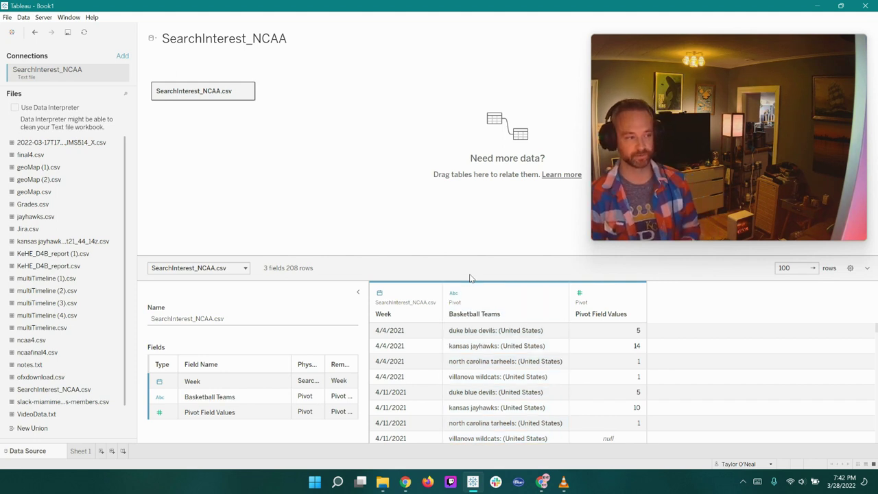
double_click(607, 315)
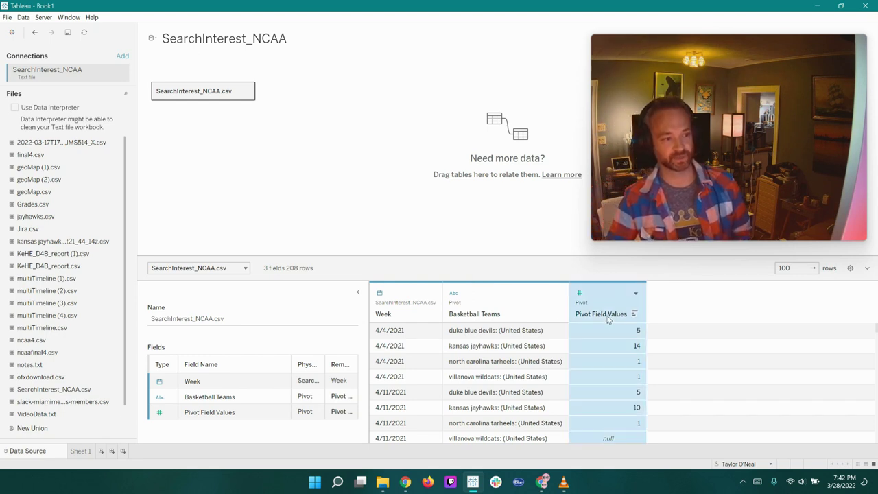
type("Sear")
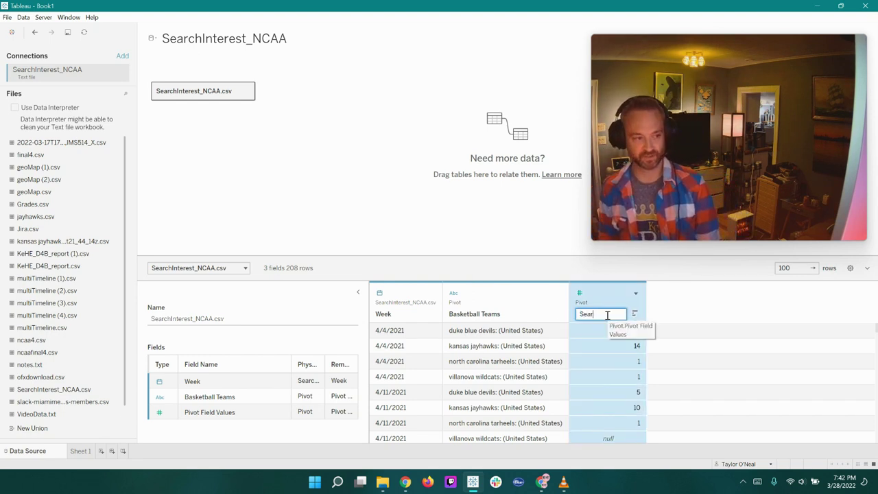
type("ch Interest")
key("Return")
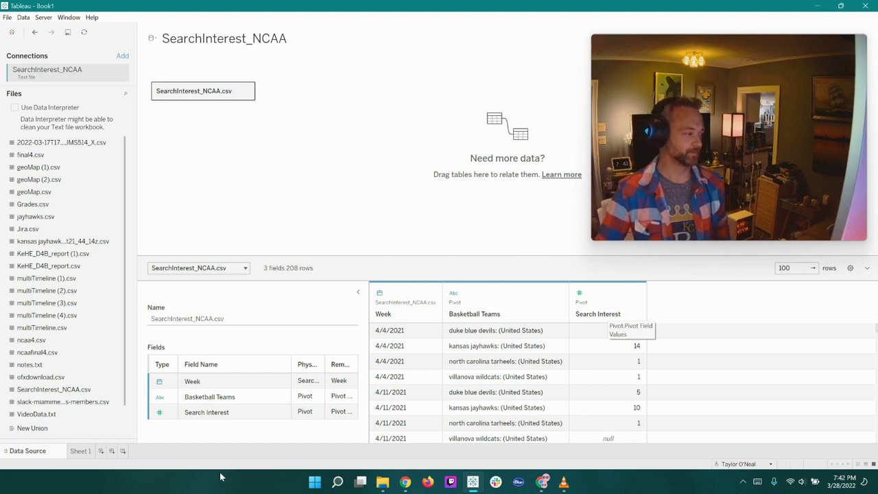
Begin renaming the Sheet 1 worksheet to Search Term Interest.
left_click(83, 453)
double_click(85, 454)
type("Search Ter")
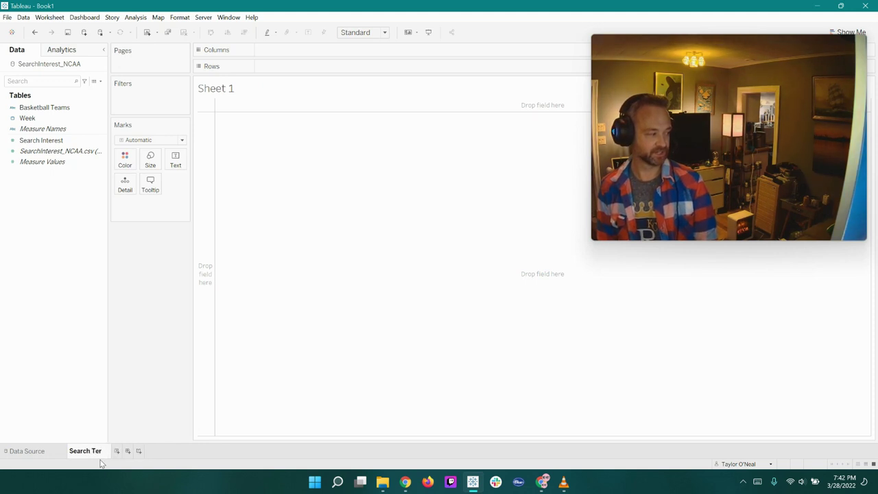
type("m Interest")
Name the sheet Search Term Interest and plot Search Interest by exact-date Week, coloured by Basketball Teams.
key("Return")
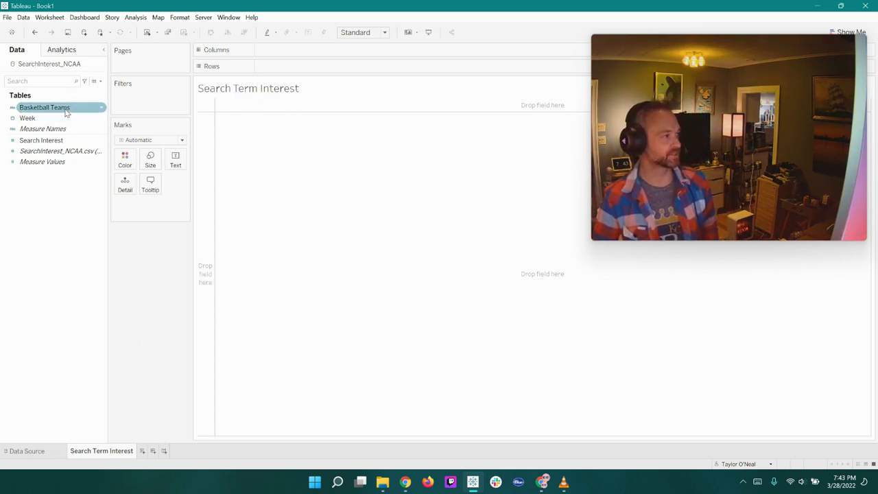
left_click_drag(60, 111, 126, 162)
left_click_drag(28, 117, 329, 55)
right_click(310, 52)
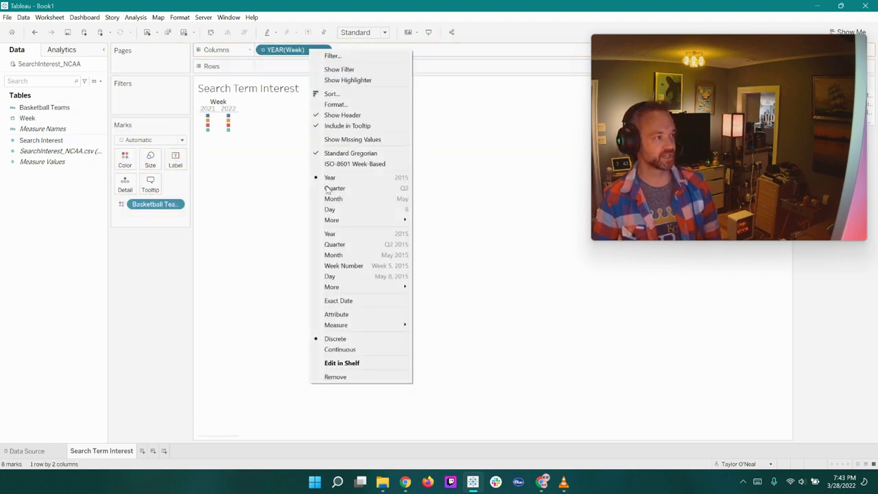
left_click(332, 300)
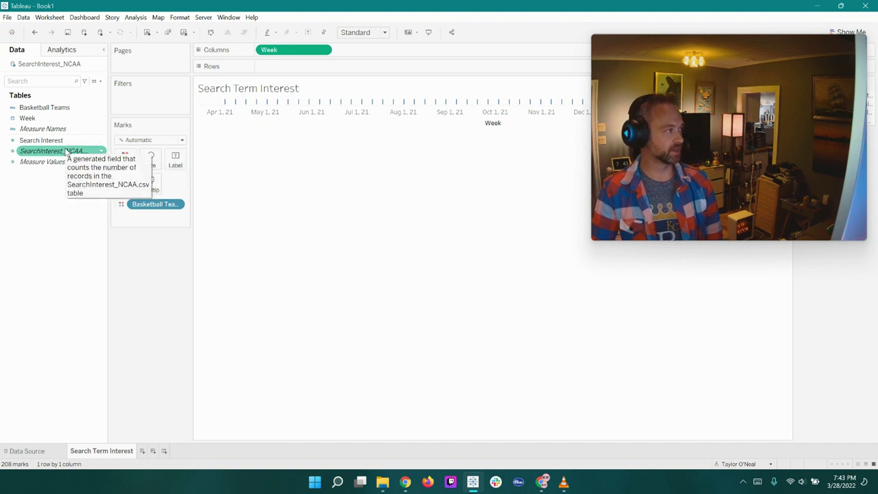
left_click_drag(41, 140, 302, 70)
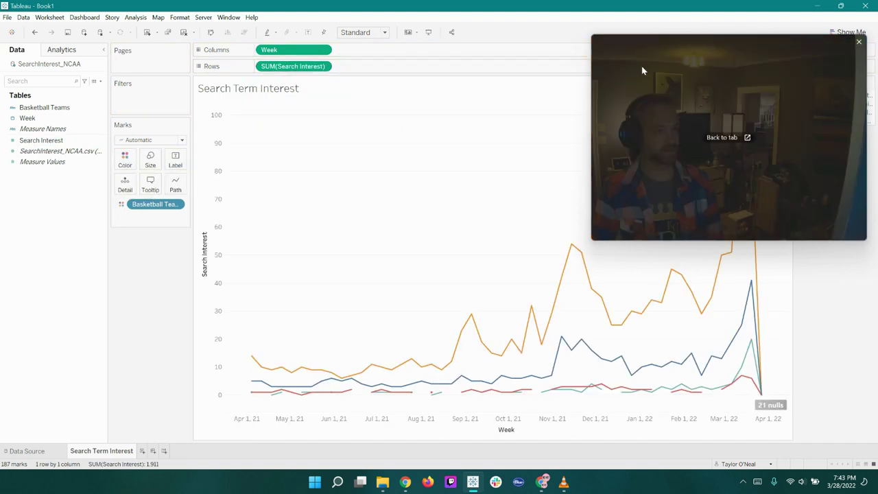
Change the Week pill on Columns to continuous Month.
left_click_drag(600, 44, 663, 87)
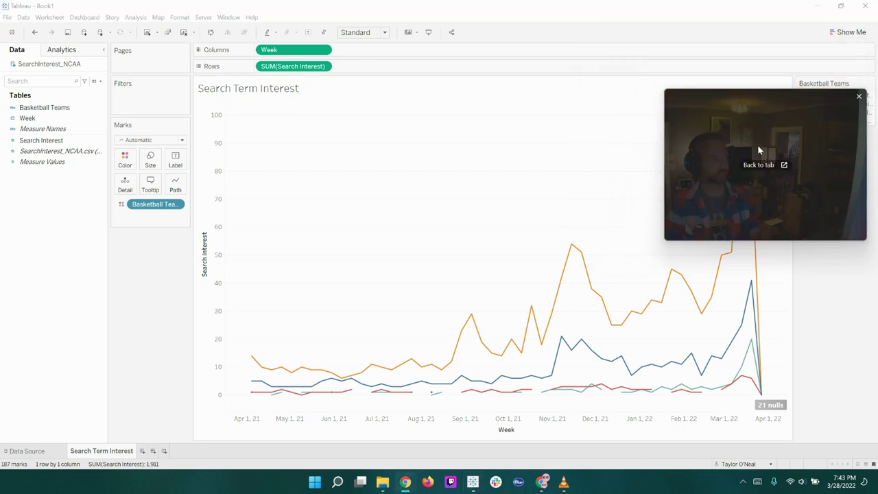
left_click_drag(756, 144, 607, 100)
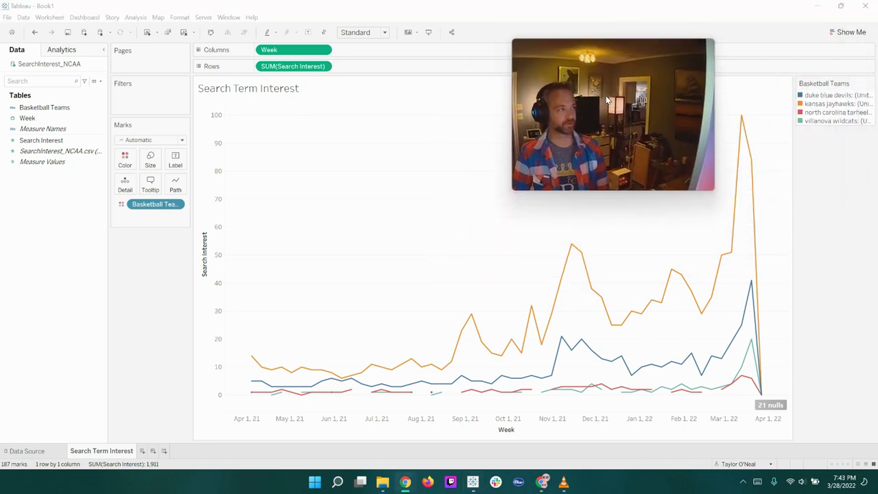
right_click(298, 49)
left_click(346, 240)
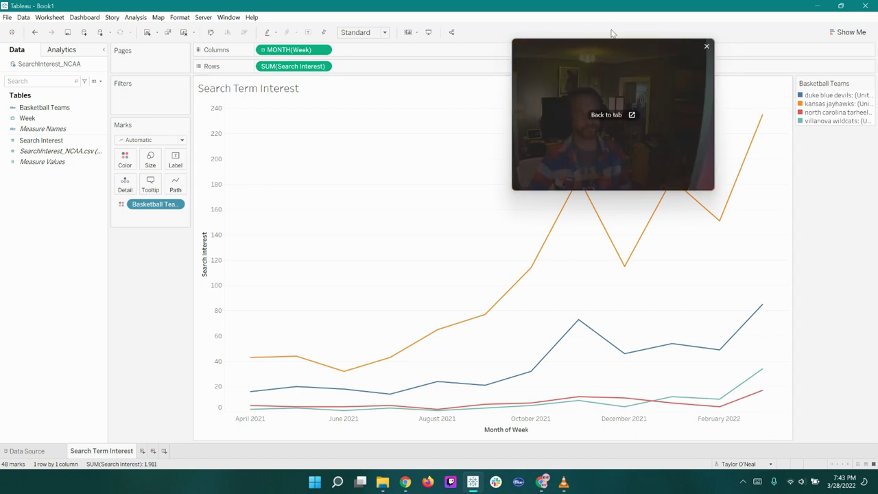
Change SUM(Search Interest) on Rows to AVG(Search Interest).
double_click(288, 66)
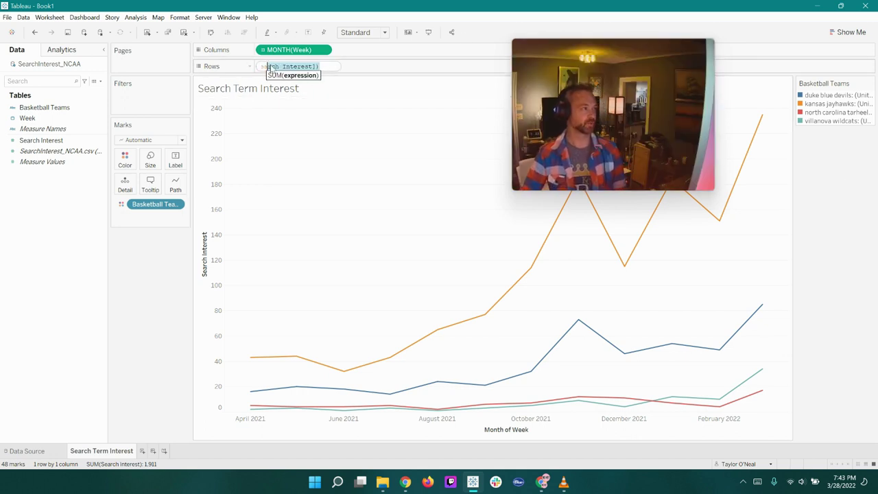
key("Home")
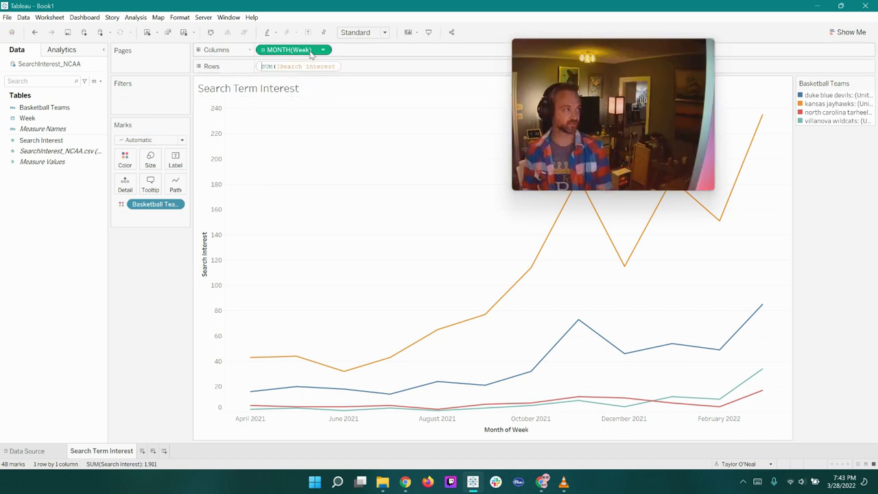
key("Delete")
key("Delete")
key("Delete")
type("AVG")
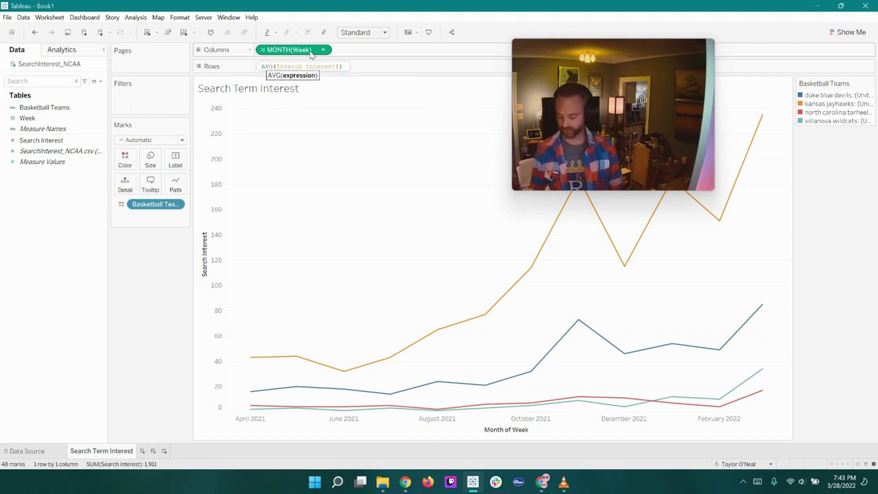
key("Return")
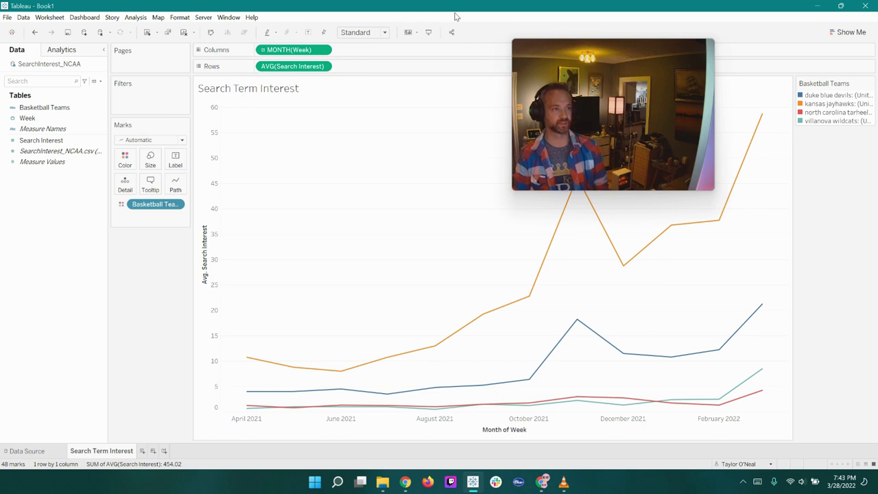
mouse_move(584, 64)
left_click_drag(583, 64, 321, 130)
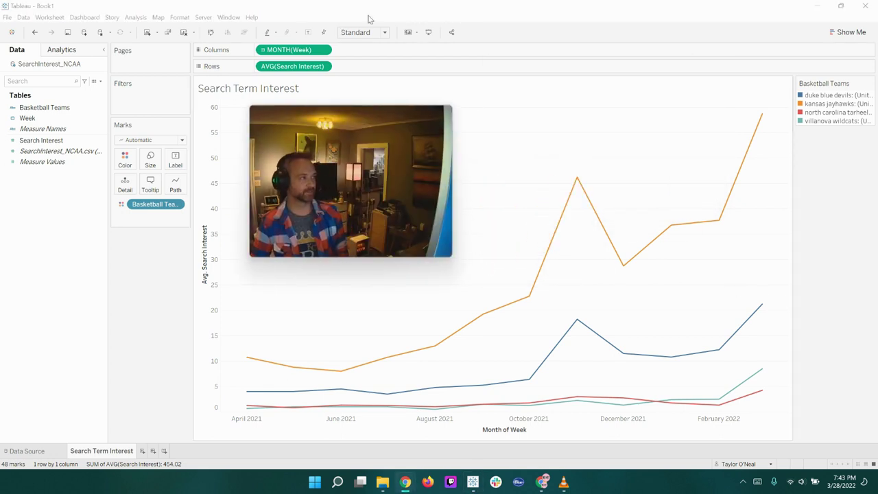
right_click(291, 52)
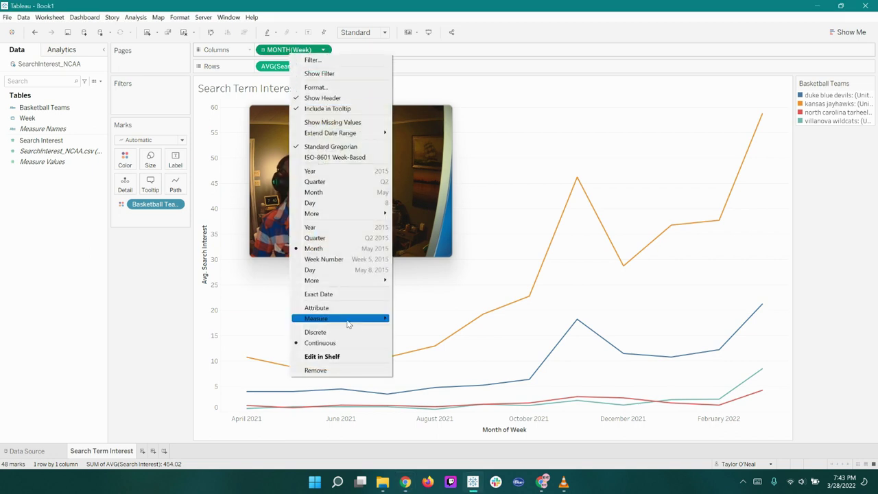
left_click(346, 295)
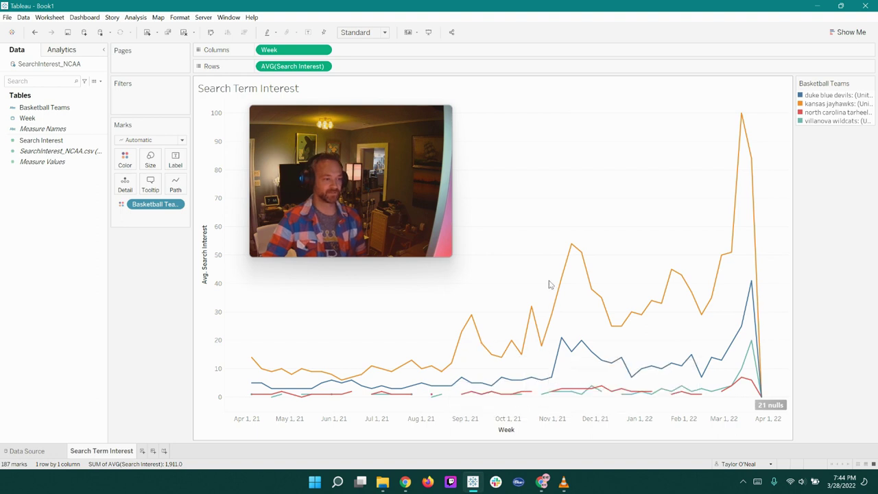
right_click(303, 48)
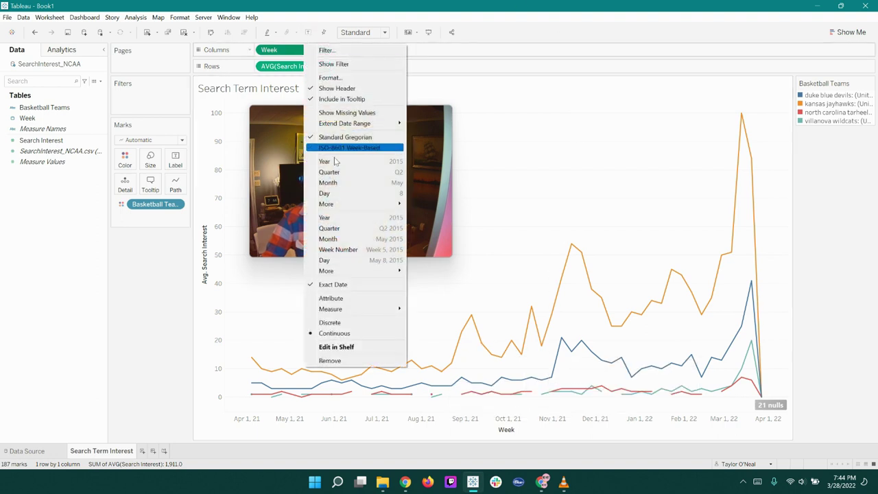
left_click(363, 239)
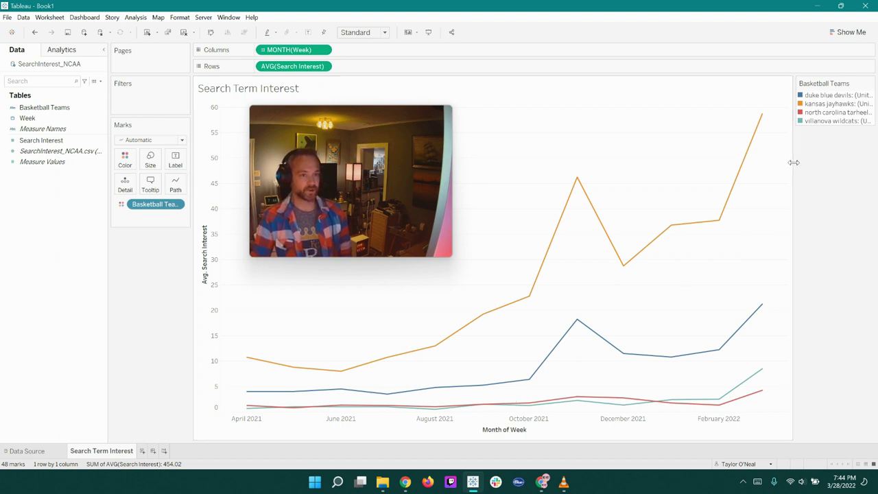
Widen the legend and put United States on its own smaller line under the chart title.
left_click_drag(792, 163, 741, 171)
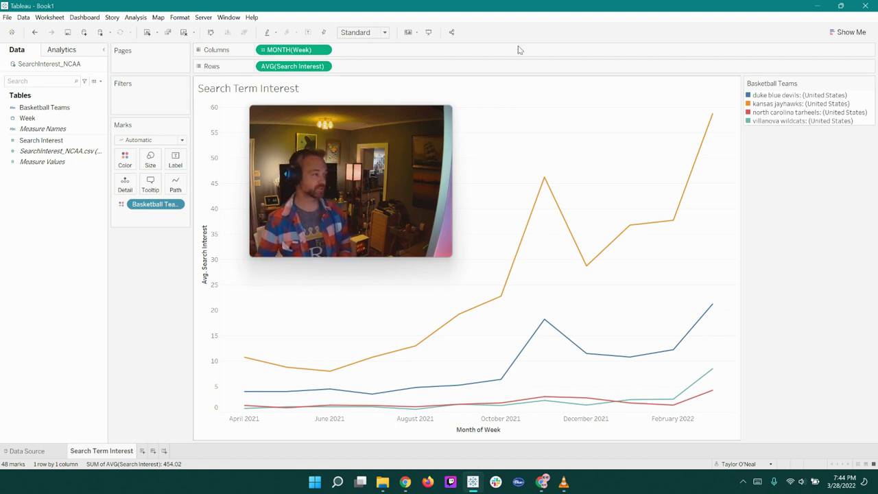
double_click(248, 88)
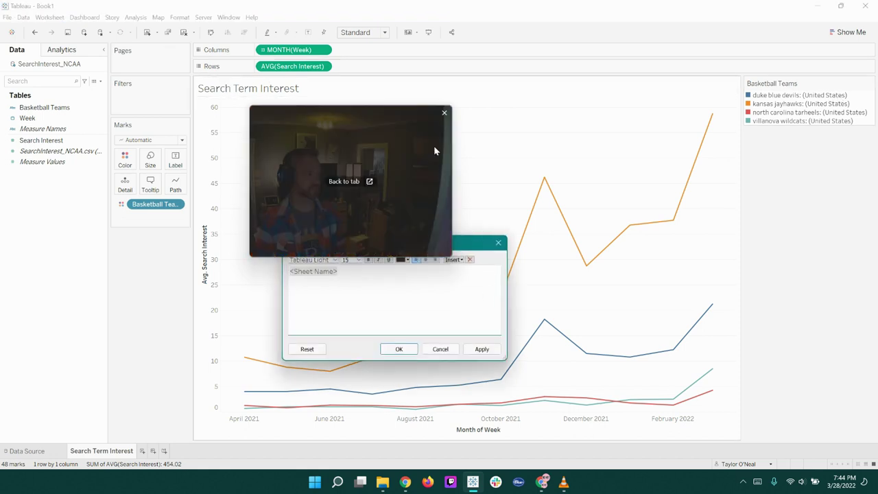
left_click_drag(434, 146, 827, 271)
left_click(364, 275)
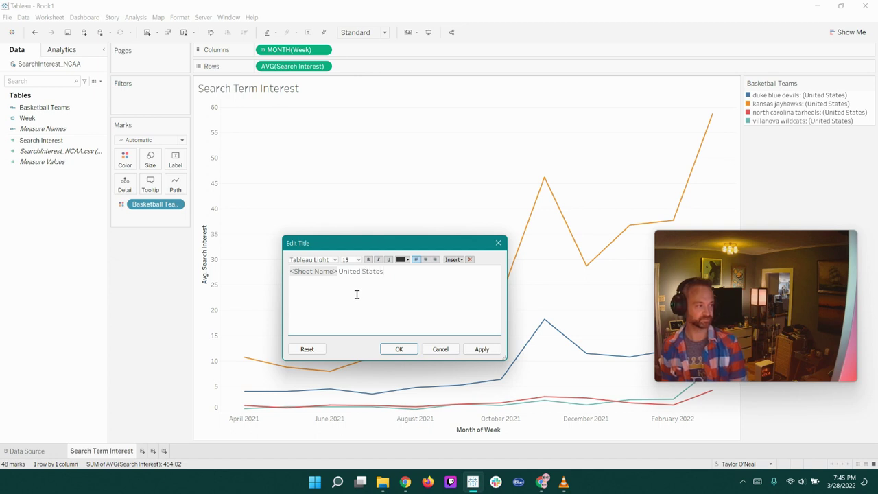
left_click(480, 349)
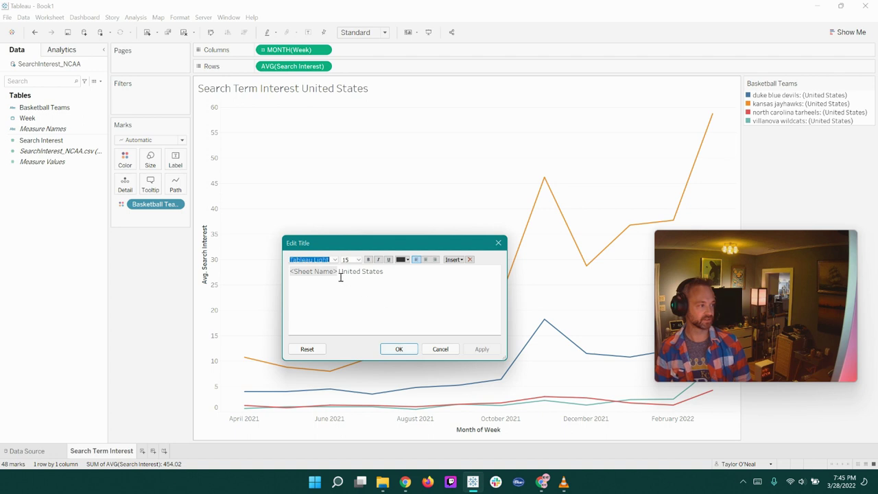
left_click(339, 274)
key("Return")
key("shift+End")
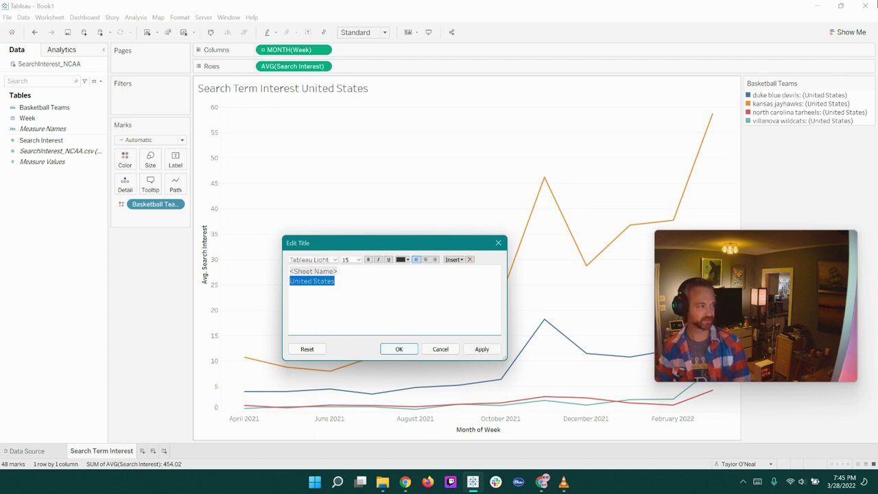
left_click(350, 261)
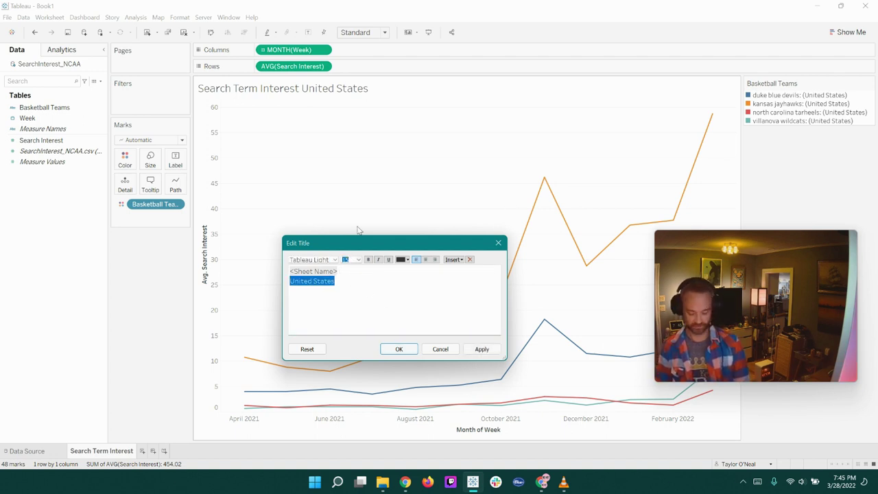
key("Return")
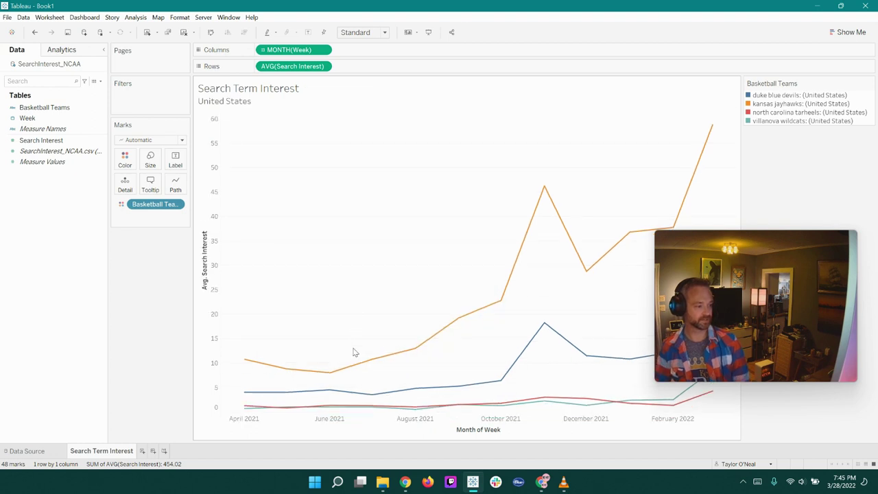
Clear the Month of Week title from the bottom date axis.
double_click(482, 425)
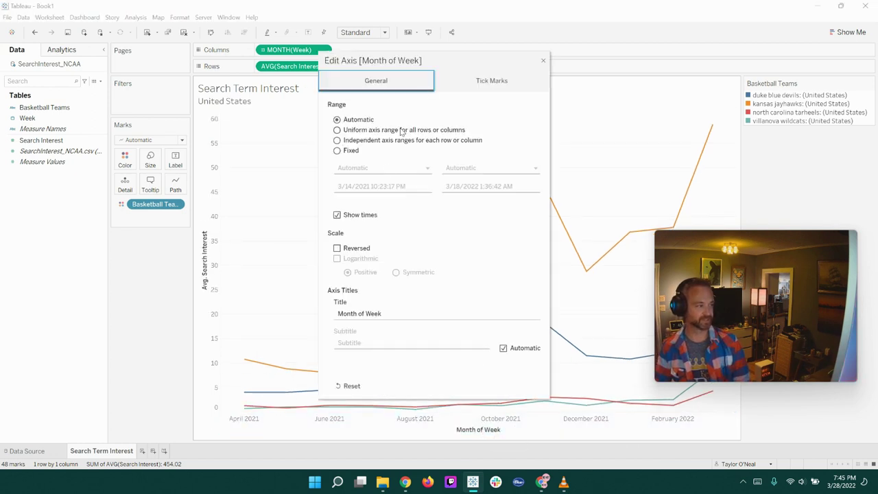
left_click(388, 313)
key("BackSpace")
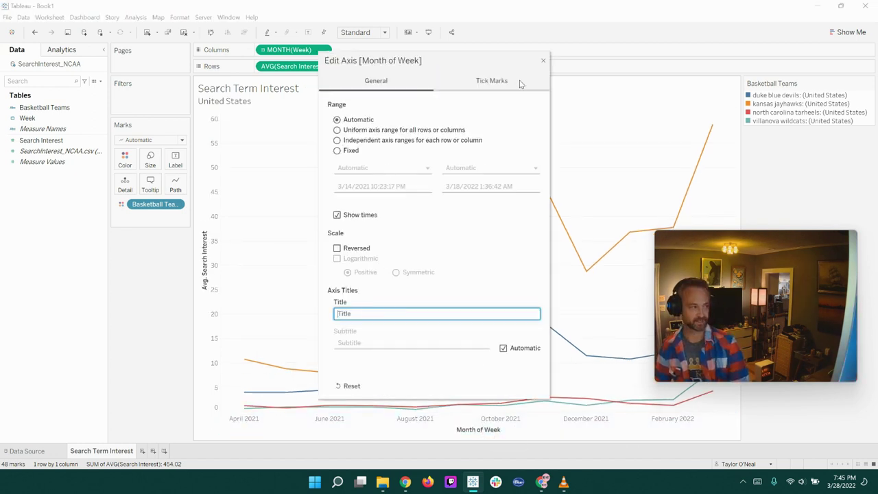
left_click(542, 61)
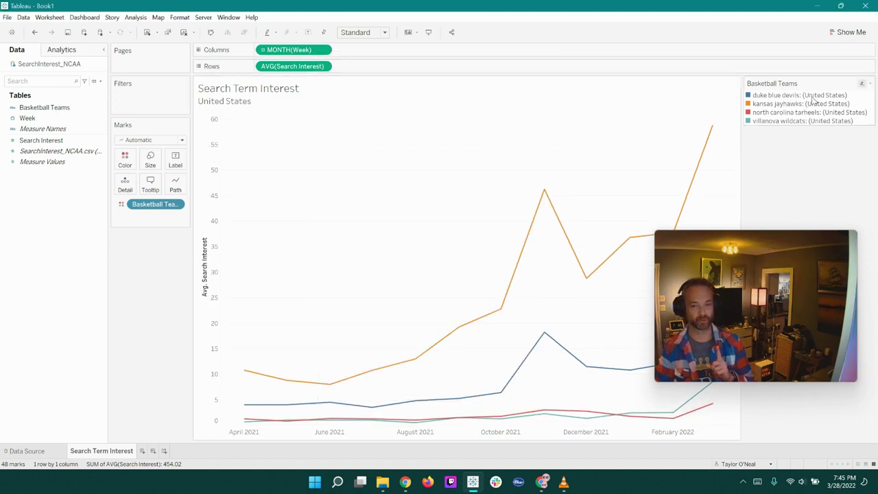
Custom-split the Basketball Teams field to separate the team names.
left_click(66, 108)
right_click(66, 109)
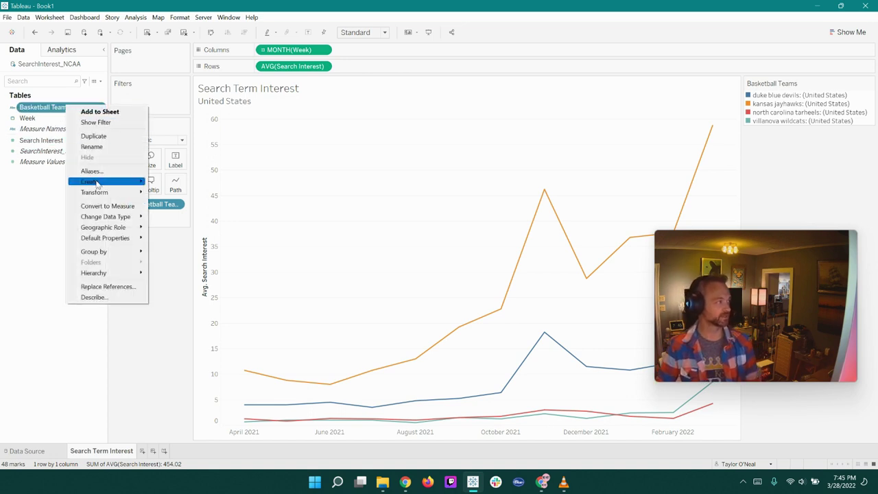
mouse_move(108, 193)
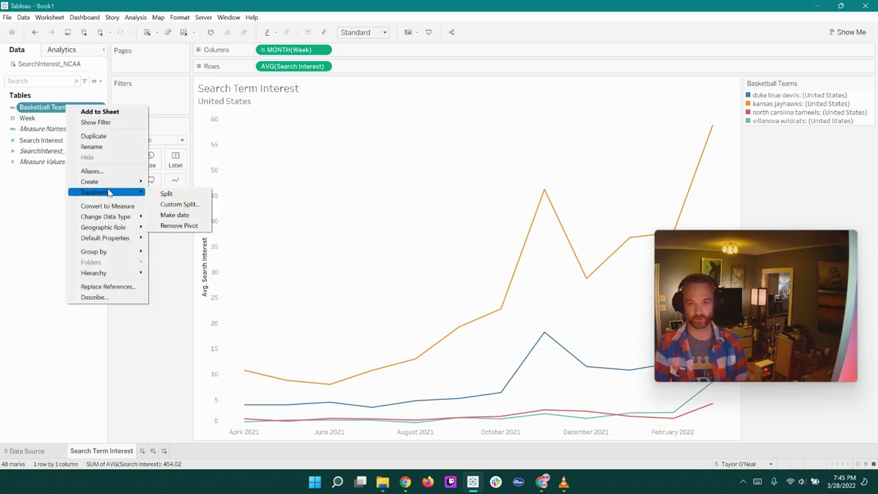
left_click(180, 204)
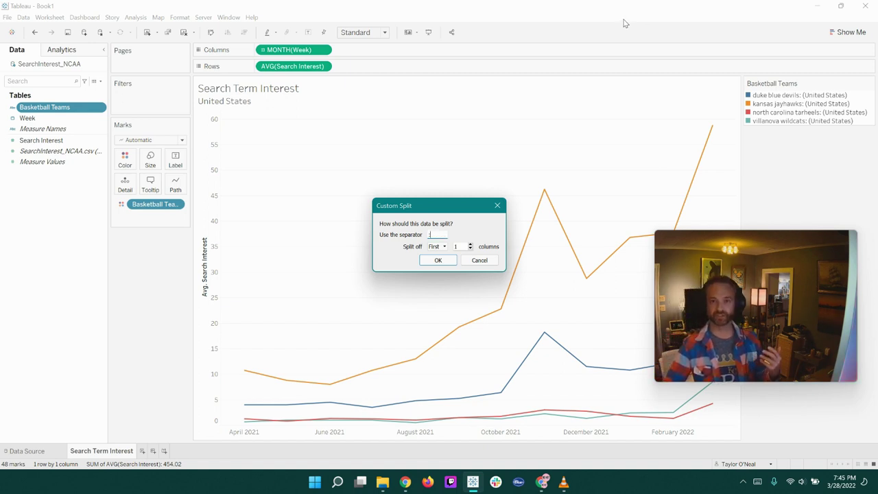
left_click(439, 260)
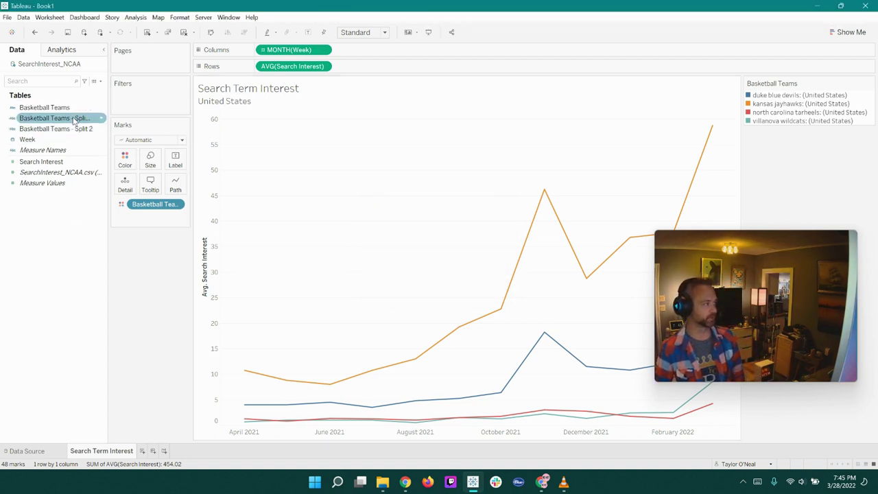
Colour the lines by Basketball Teams - Split 1 and retitle the legend Basketball Teams.
left_click_drag(74, 121, 125, 161)
left_click_drag(723, 262, 580, 85)
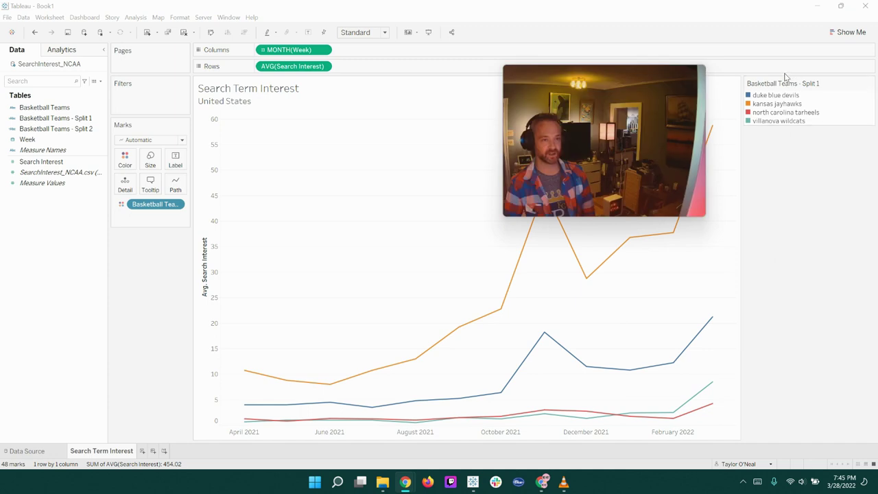
left_click(868, 83)
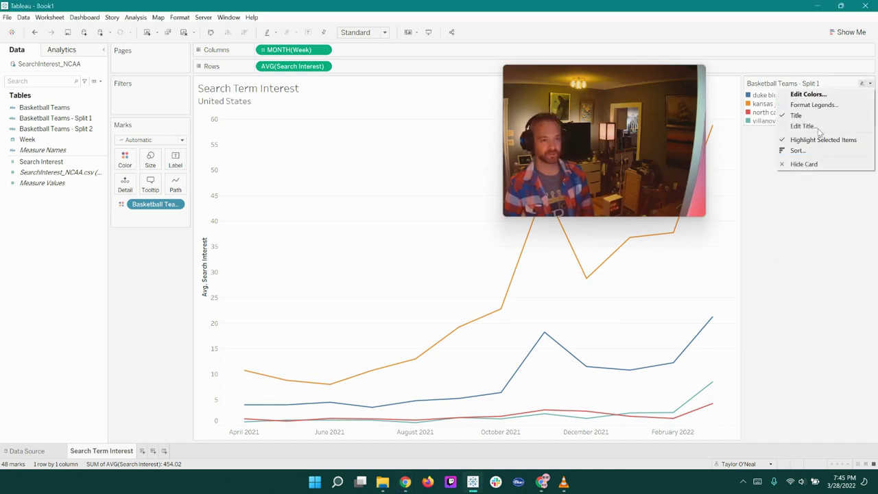
left_click(817, 129)
left_click_drag(414, 205, 367, 210)
left_click(369, 209)
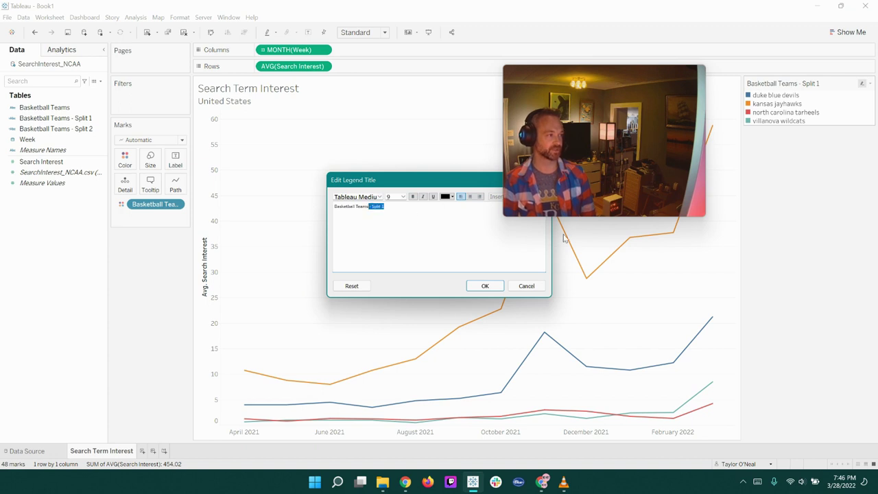
key("BackSpace")
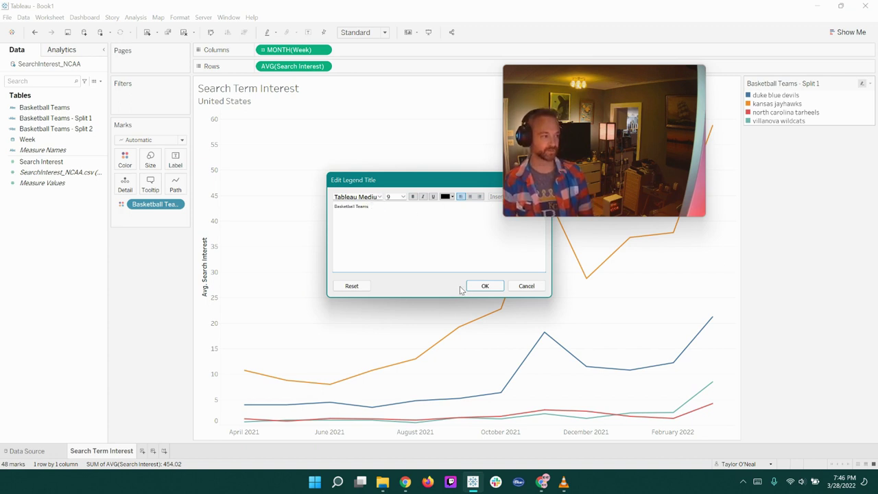
left_click(485, 286)
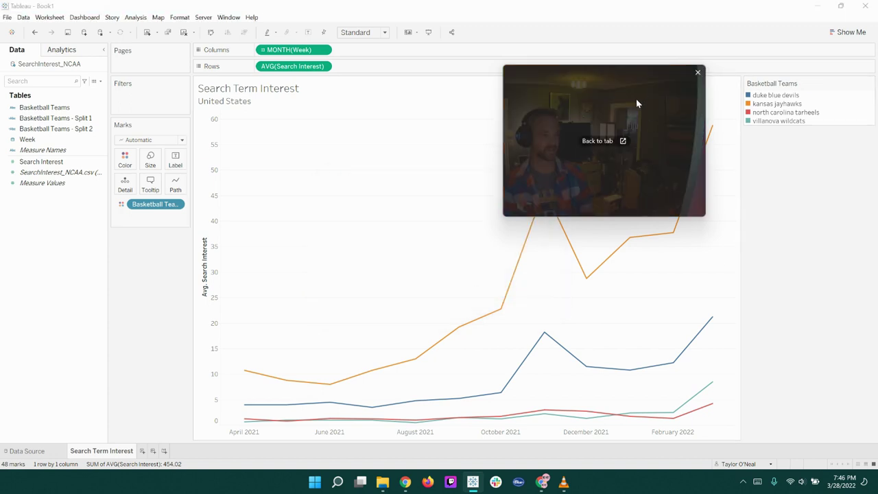
left_click_drag(638, 102, 775, 220)
Switch from Tableau to the open Chrome browser windows via the taskbar.
left_click(210, 469)
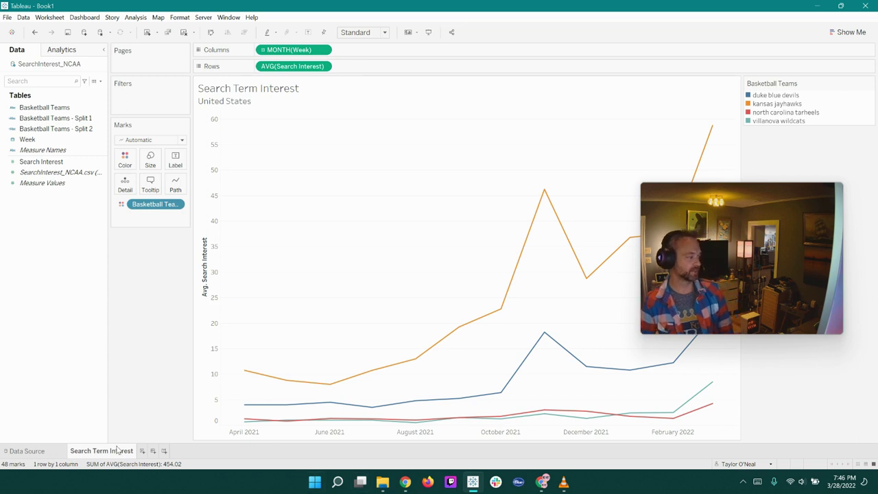
left_click(406, 482)
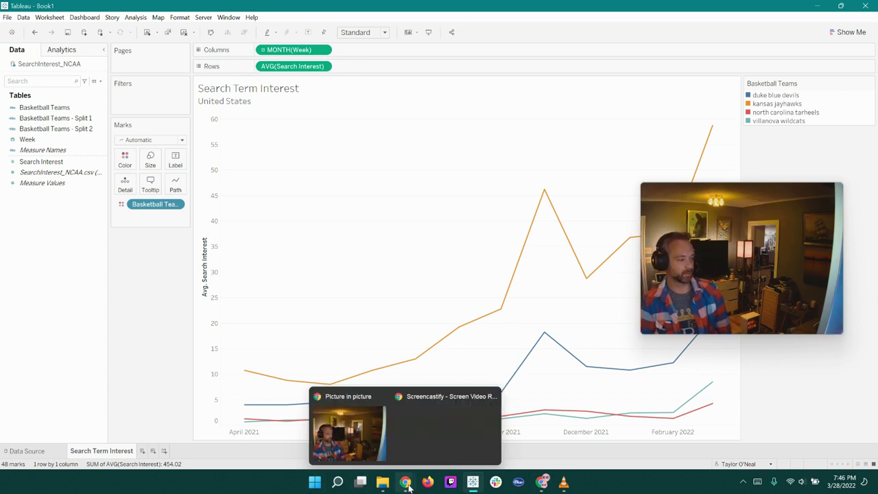
left_click(418, 426)
left_click(405, 482)
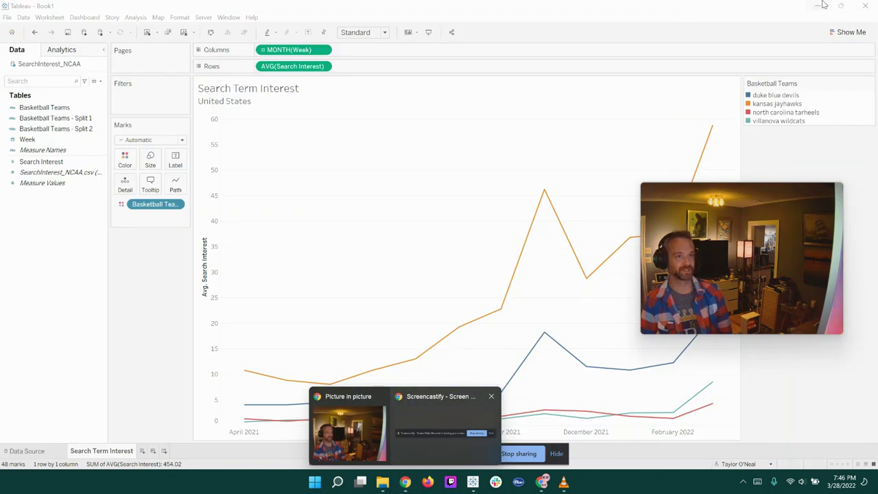
Bring the Google Trends page into view and scroll down to the Compared breakdown by subregion.
left_click(818, 5)
scroll(230, 278, "down", 3)
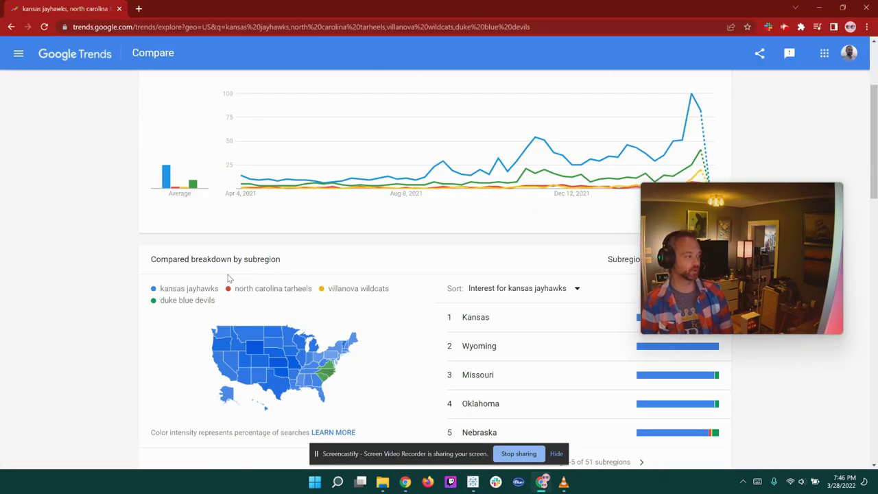
scroll(228, 278, "down", 1)
mouse_move(816, 216)
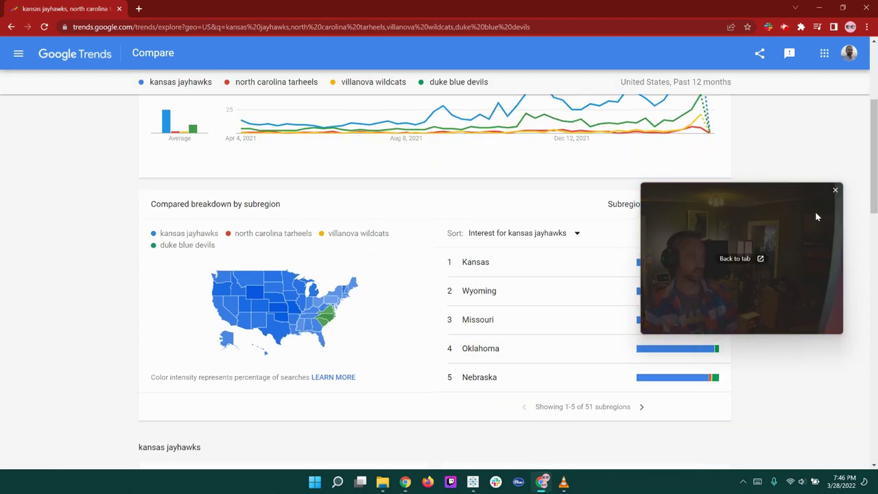
left_click_drag(788, 212, 814, 74)
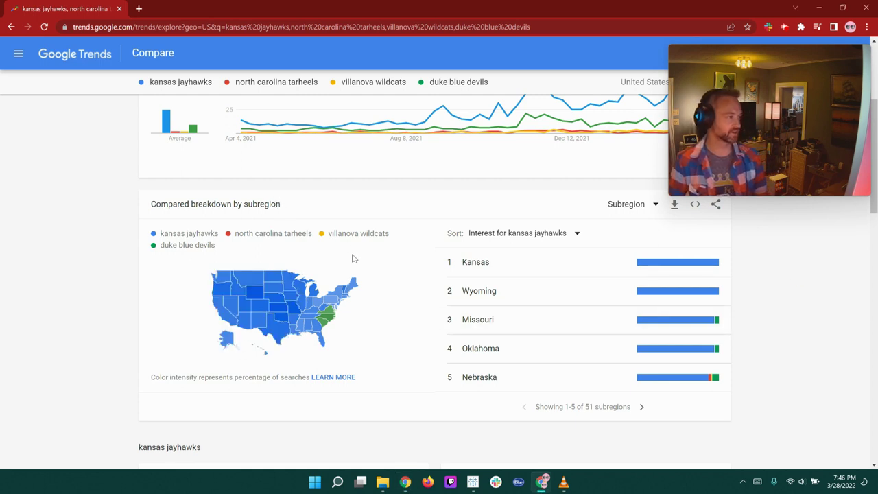
scroll(615, 318, "down", 1)
scroll(616, 317, "up", 1)
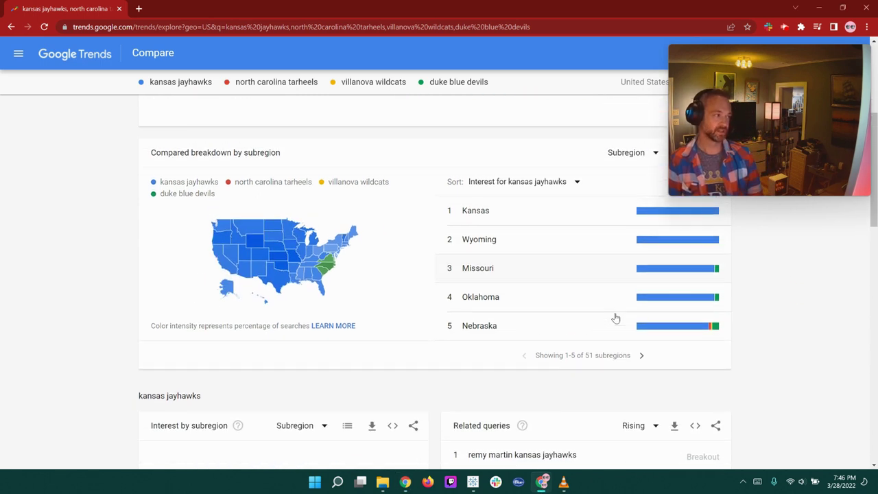
Rank states by North Carolina, Villanova, then Duke interest, finally back to kansas jayhawks.
left_click(578, 183)
left_click(561, 213)
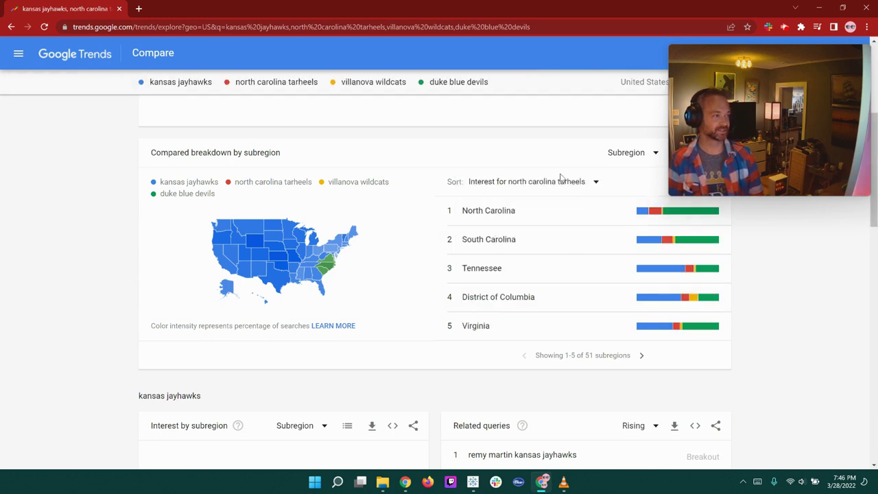
left_click(561, 182)
left_click(568, 215)
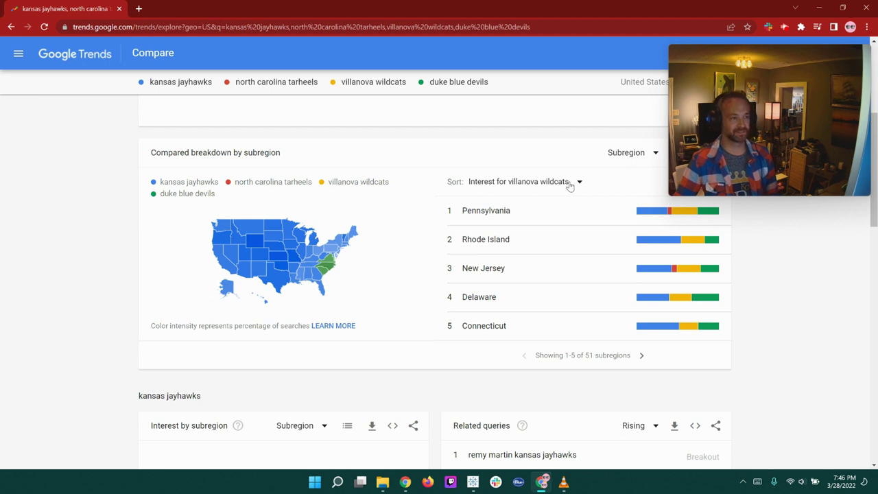
left_click(569, 181)
left_click(552, 222)
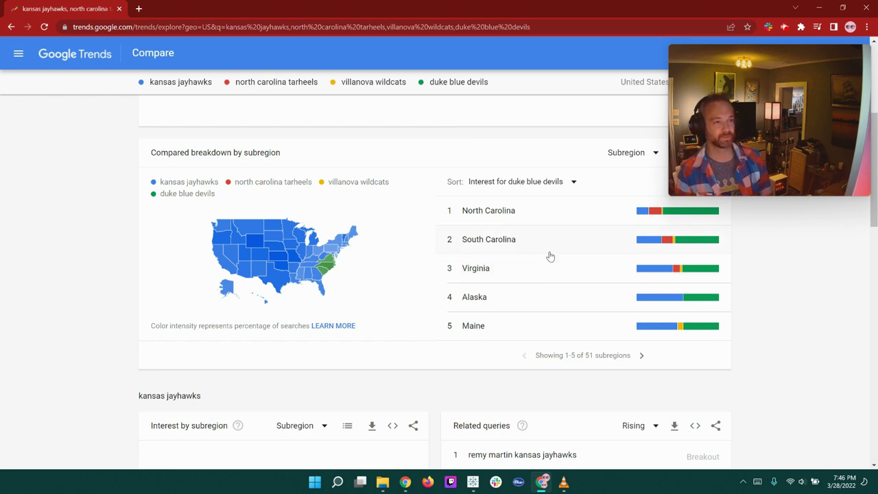
left_click(532, 180)
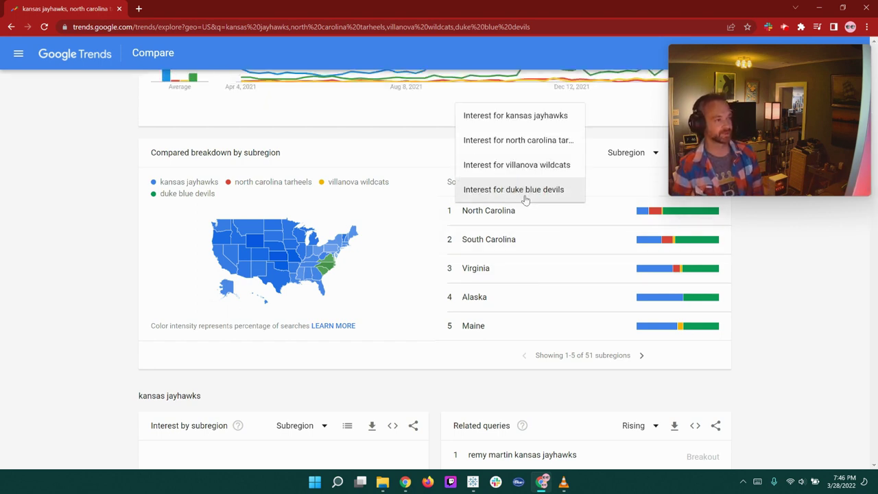
left_click(535, 117)
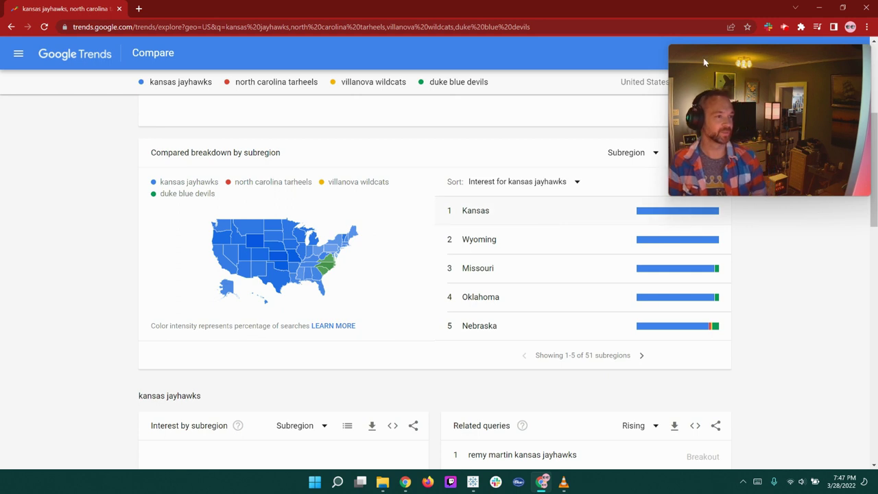
Download the state breakdown as geoMap (3).csv, then break the comparison down by Metro instead.
left_click(676, 155)
left_click(653, 156)
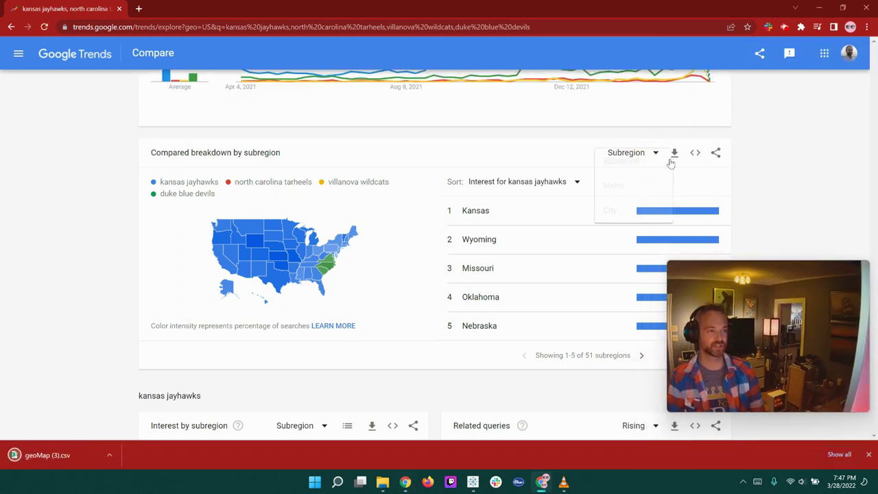
left_click(644, 192)
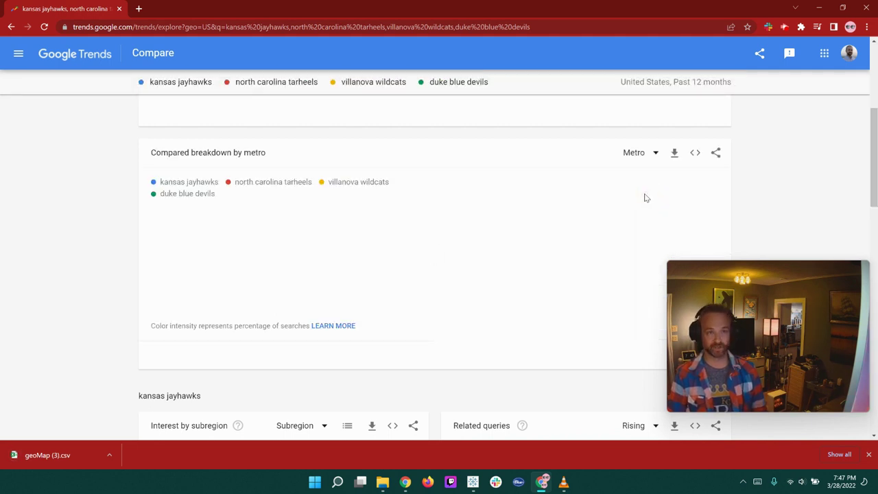
mouse_move(333, 251)
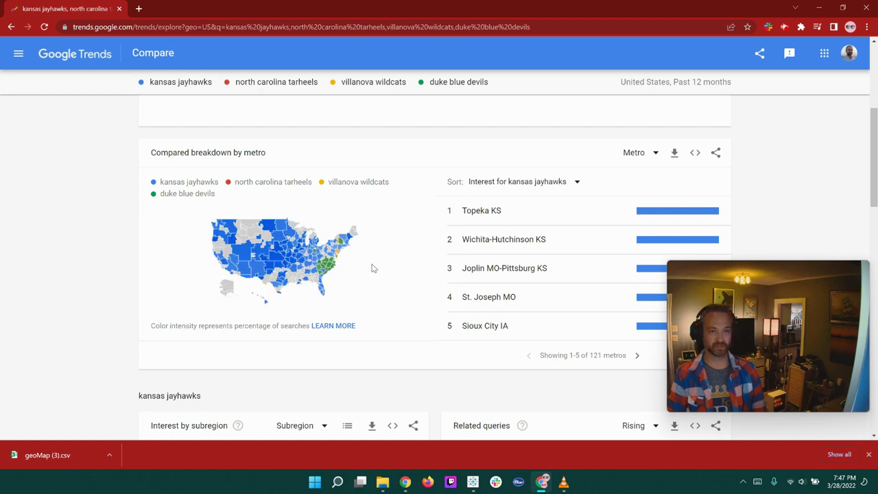
mouse_move(336, 269)
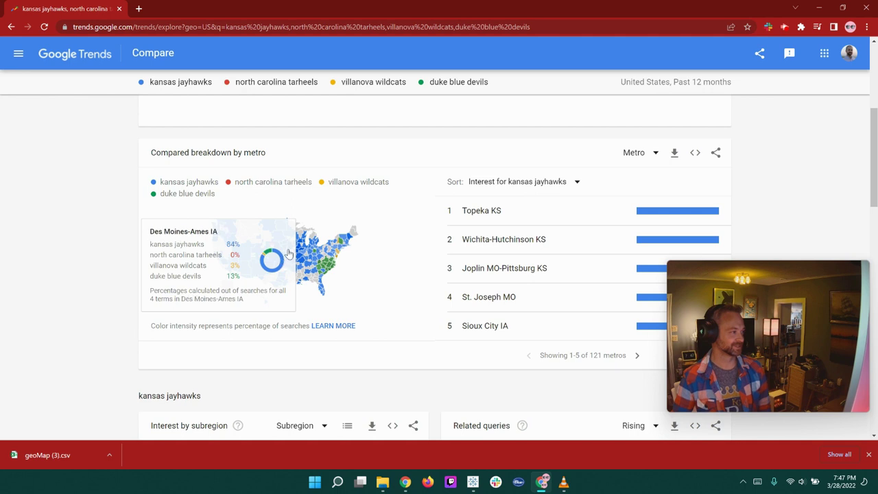
Open geoMap (3).csv and set the breakdown back to Subregion (states).
left_click(85, 463)
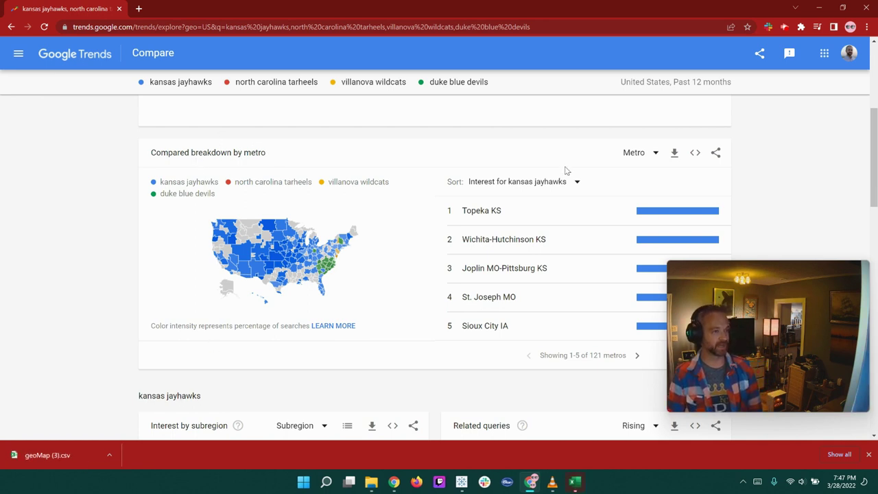
left_click(645, 153)
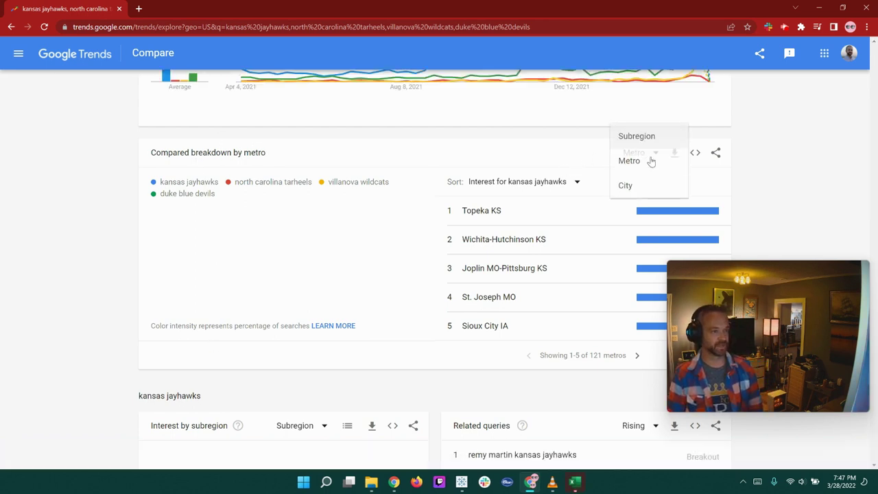
left_click(645, 137)
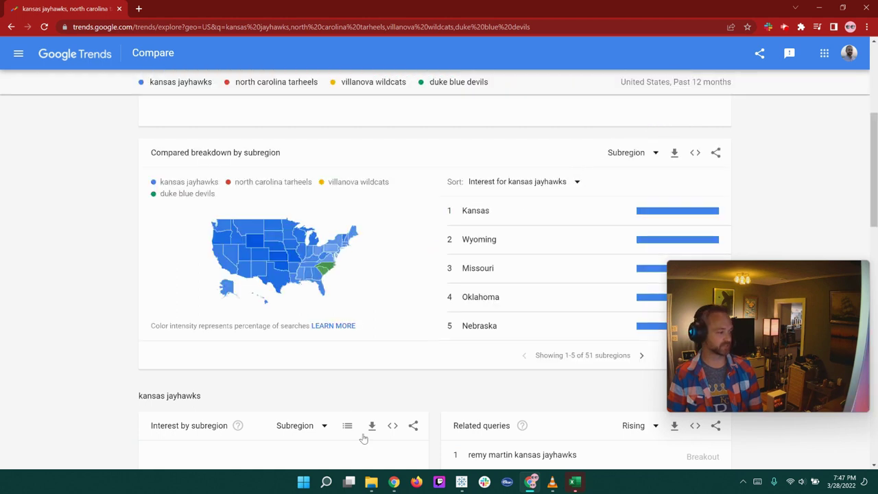
Download the state breakdown again as geoMap (4).csv and bring up its Excel window.
scroll(356, 398, "down", 1)
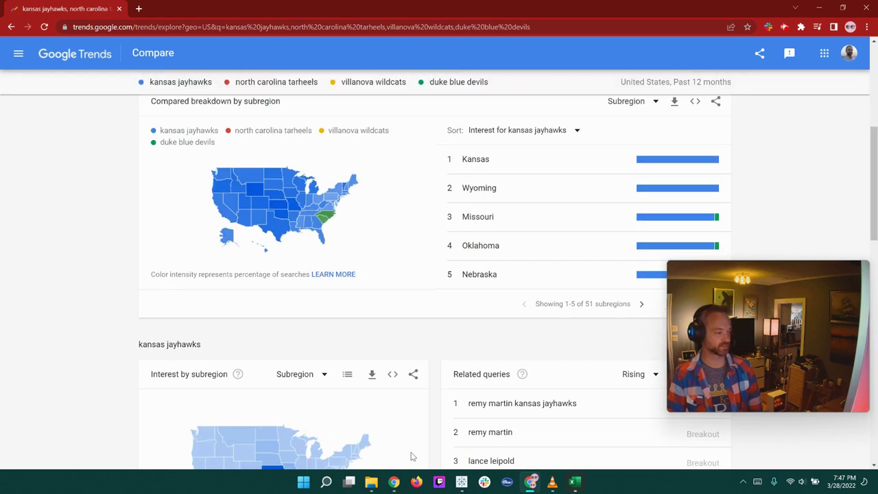
scroll(210, 236, "down", 3)
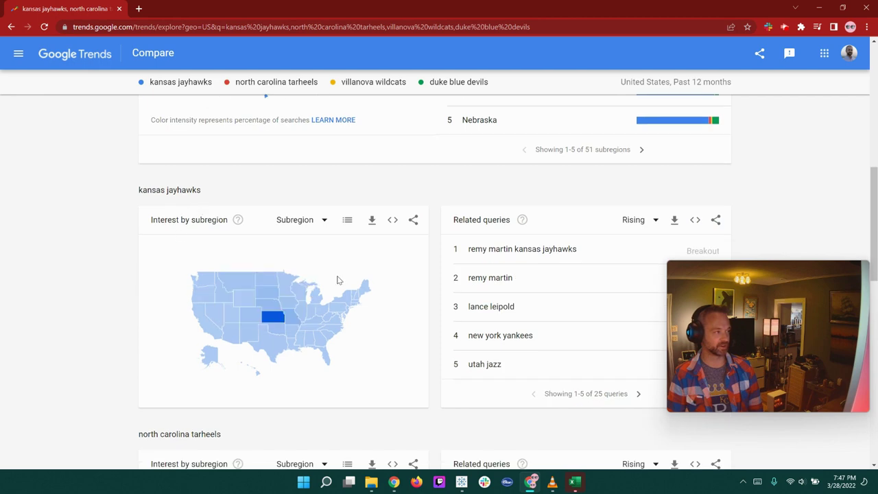
scroll(337, 278, "down", 5)
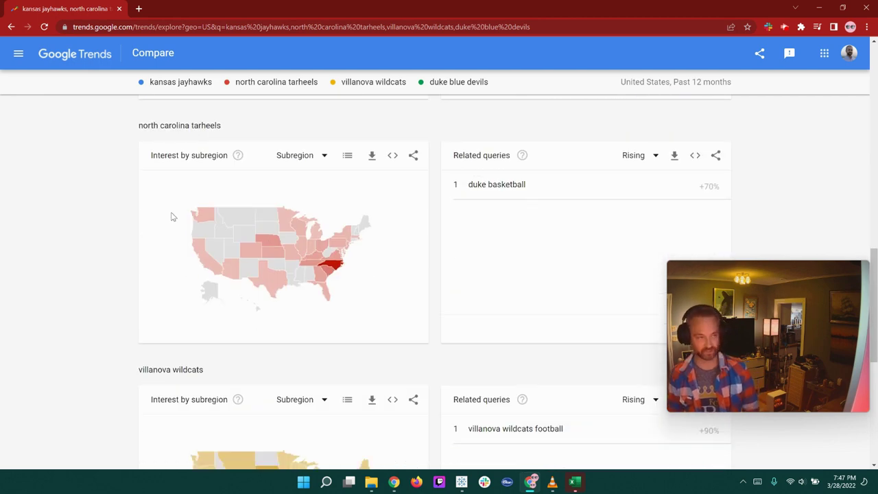
scroll(583, 200, "up", 7)
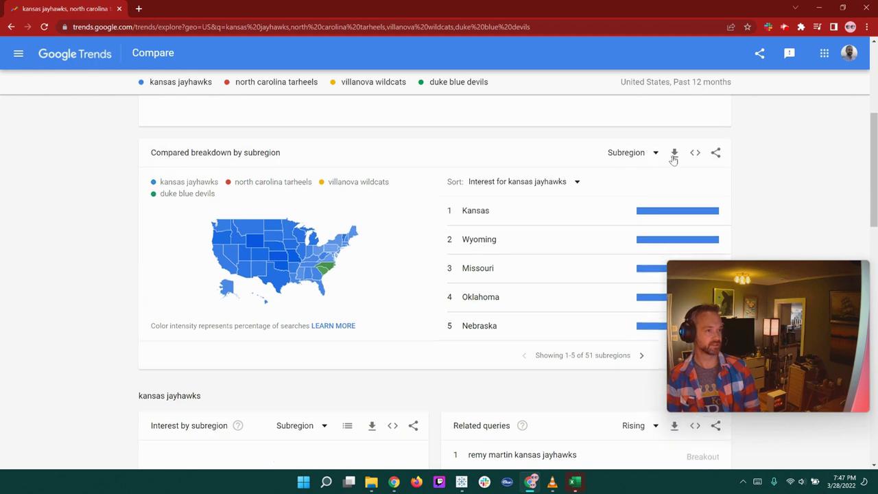
left_click(58, 460)
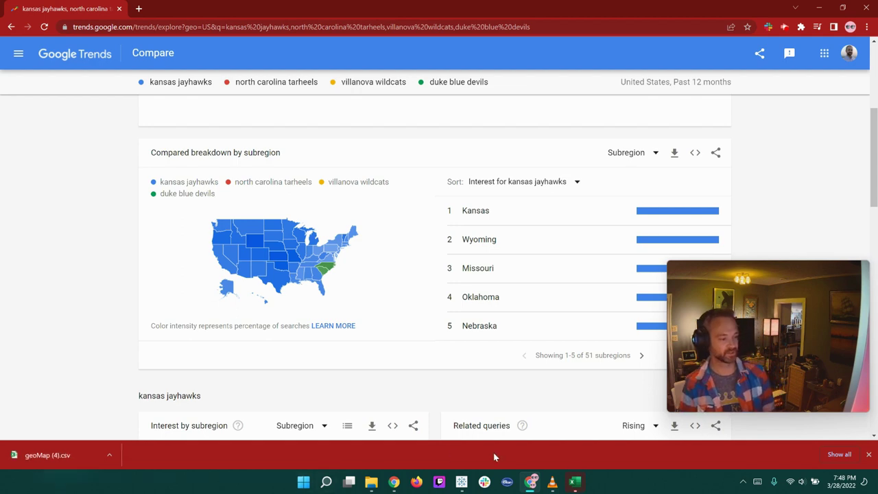
left_click(575, 478)
Delete the two title rows above the Region header in the geoMap (4) sheet.
left_click(616, 431)
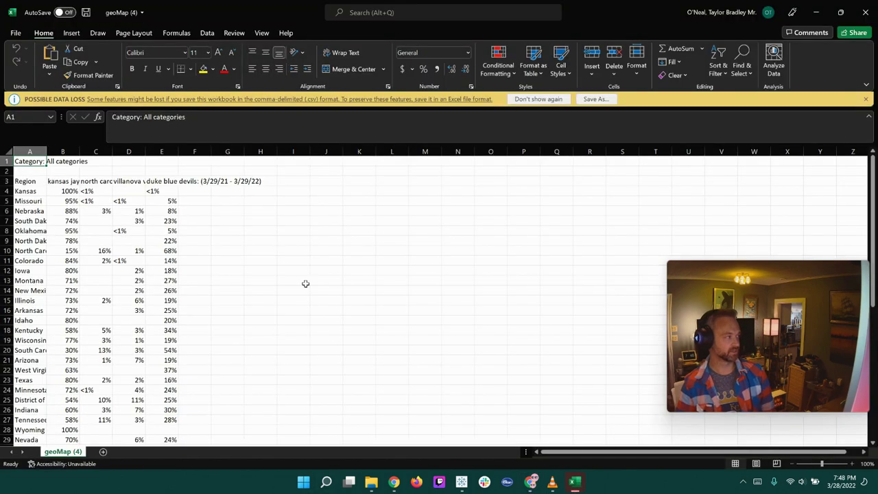
left_click_drag(6, 161, 6, 171)
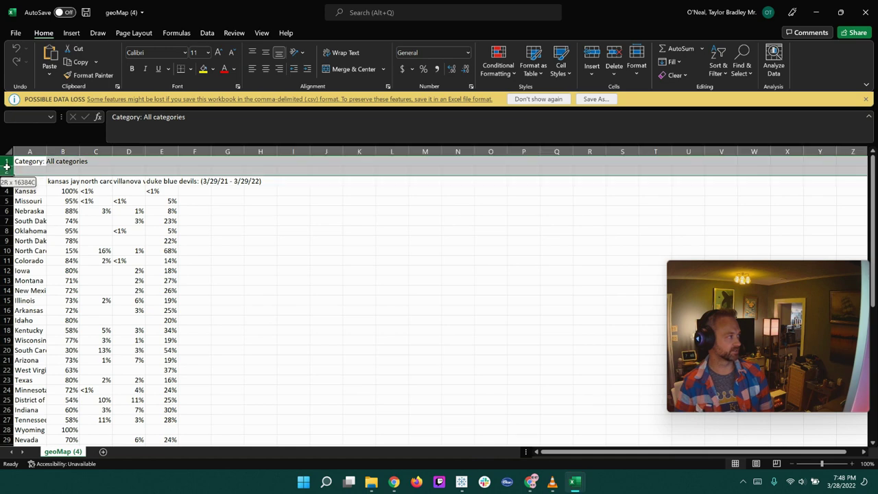
right_click(6, 170)
left_click(35, 269)
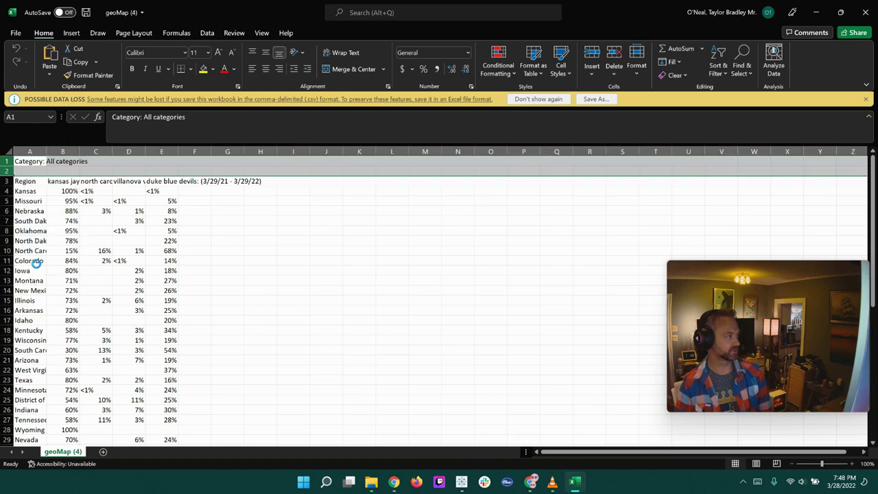
Save the sheet as SearchGeoData.csv in Downloads, replacing the existing copy, and close the workbook.
left_click(596, 99)
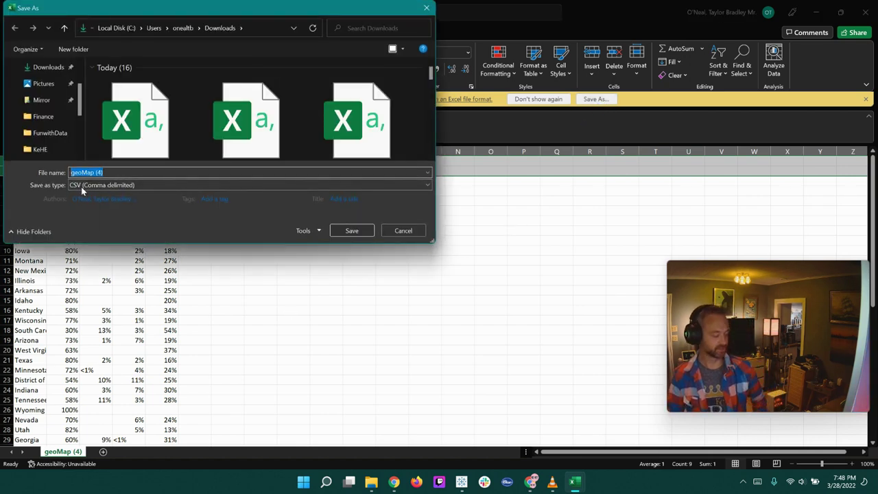
type("SearchGeo")
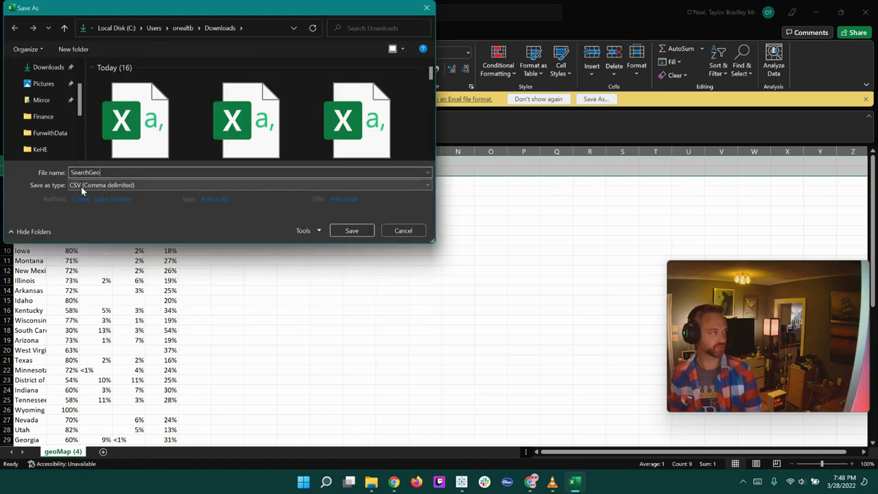
type("Date")
key("Return")
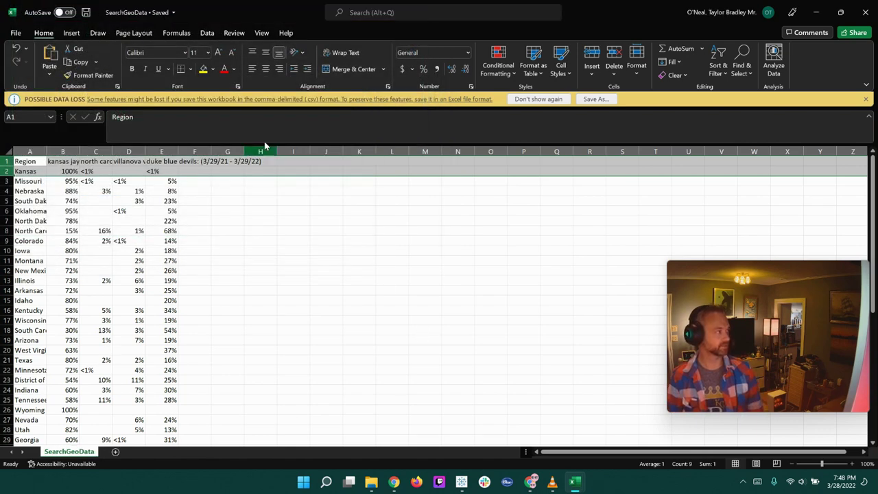
left_click(15, 33)
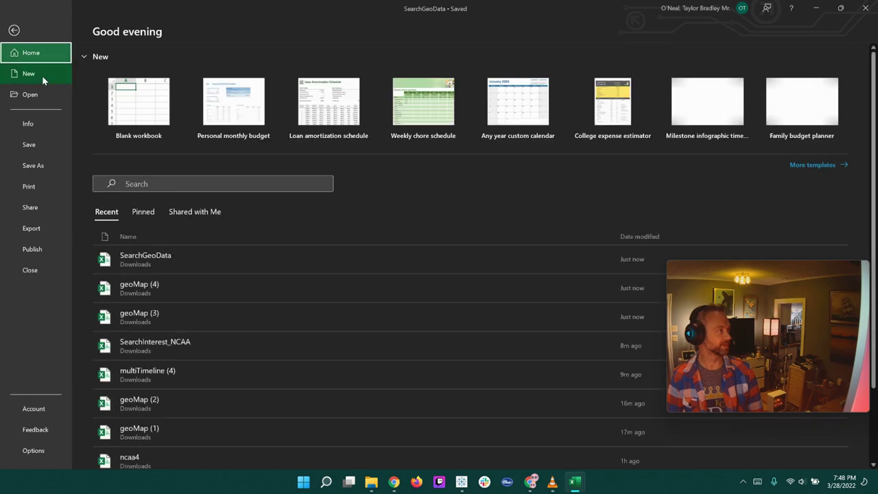
left_click(32, 166)
left_click(649, 91)
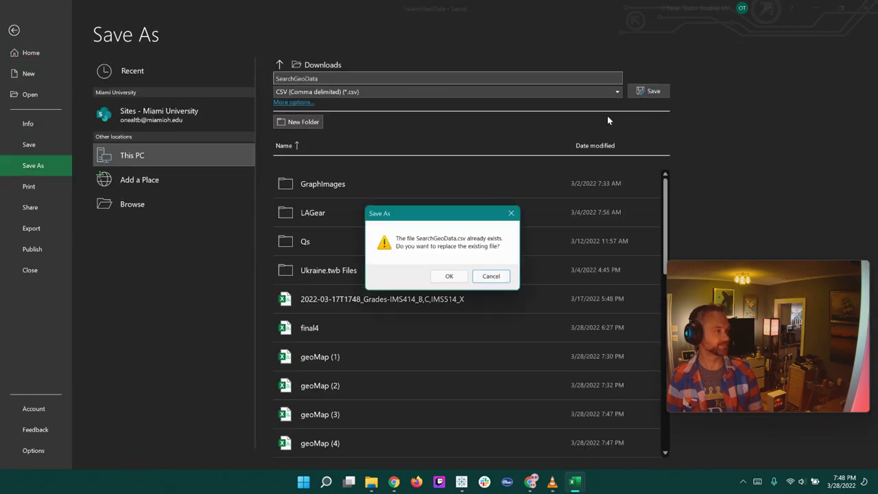
left_click(450, 276)
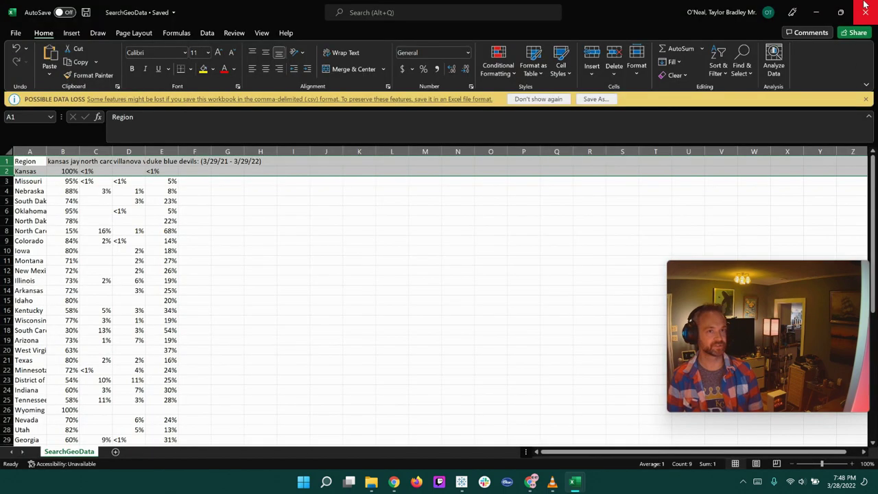
left_click(866, 8)
left_click(461, 482)
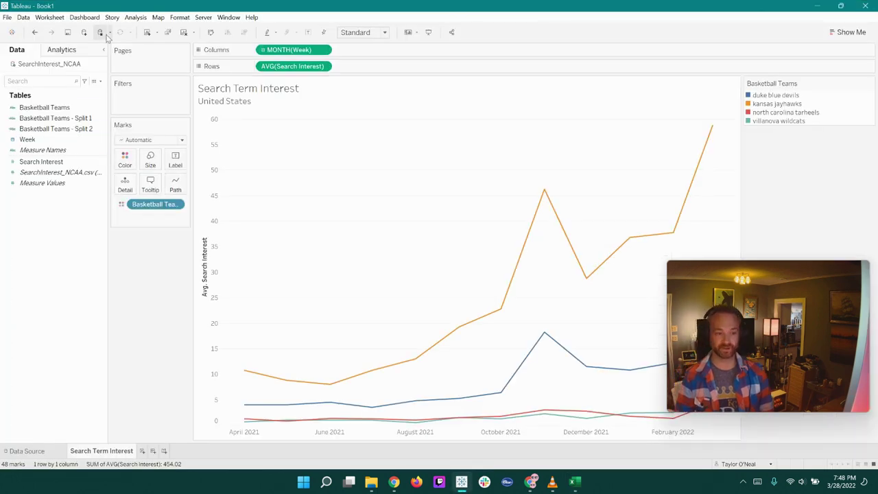
Add a new blank worksheet, Sheet 2, to the workbook.
left_click(23, 17)
left_click(34, 31)
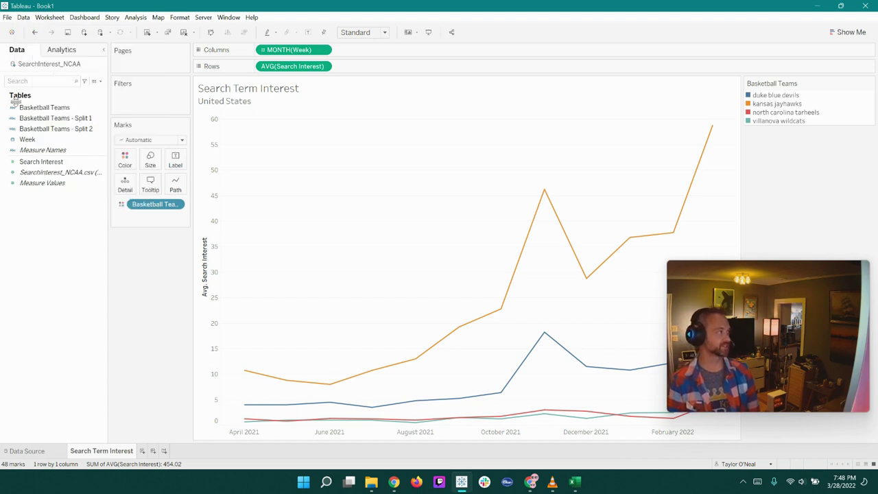
left_click(27, 451)
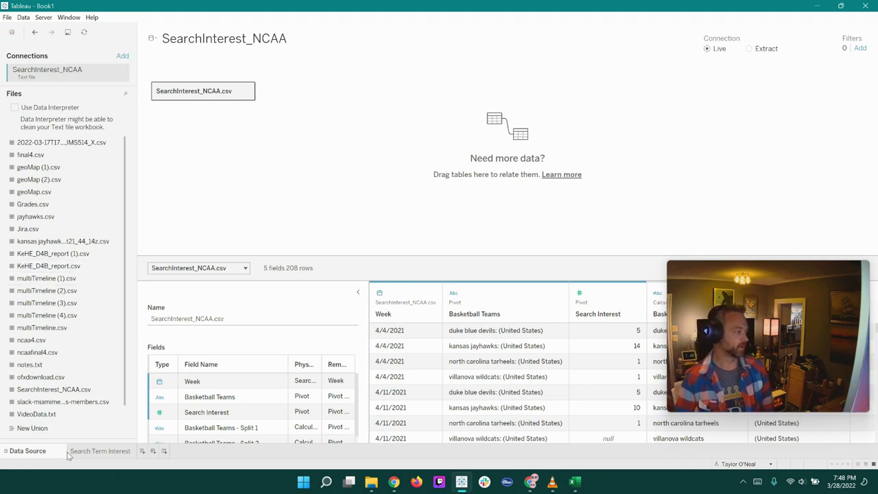
left_click(142, 452)
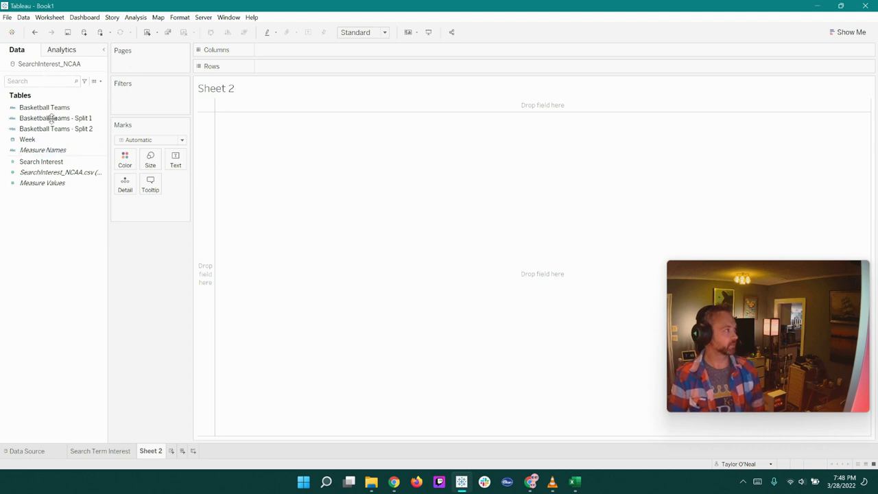
Connect a new data source to SearchGeoData.csv in Downloads.
left_click(25, 18)
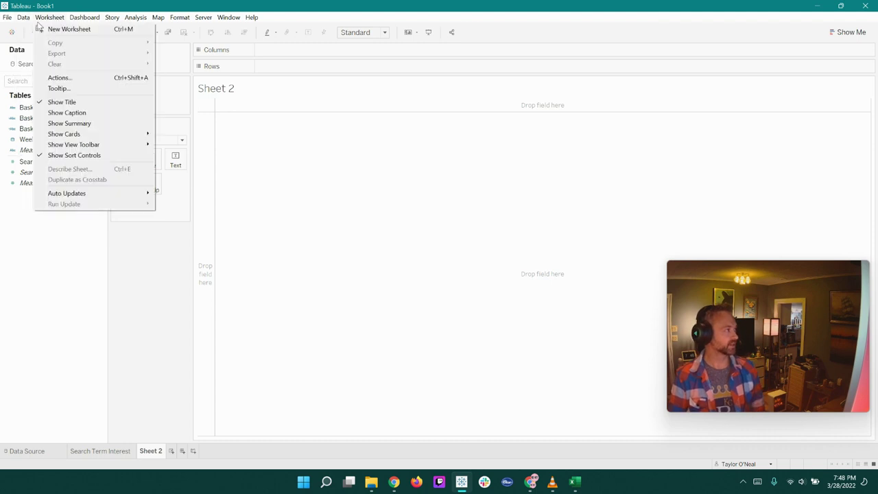
left_click(31, 30)
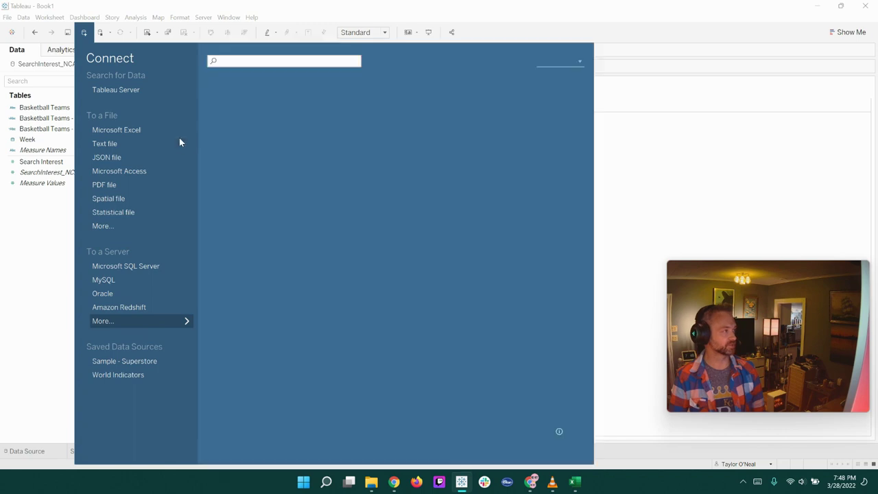
left_click(145, 231)
double_click(222, 162)
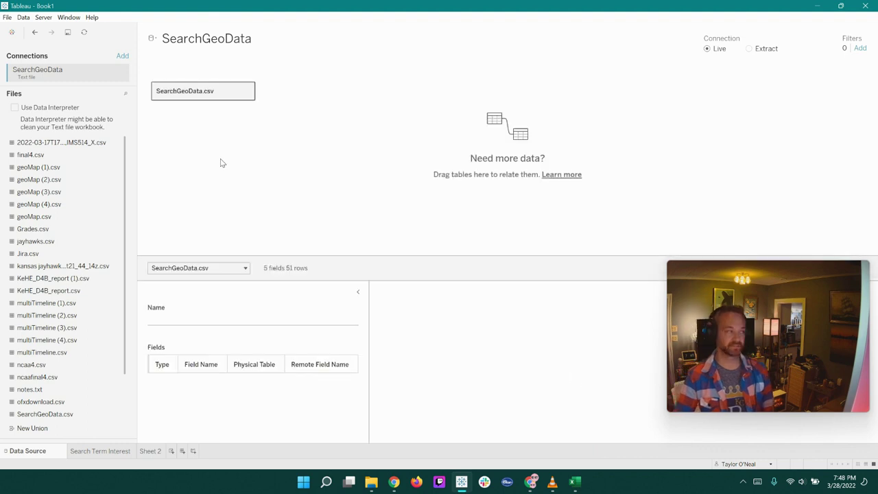
Give the Region column the State/Province geographic role.
left_click_drag(705, 273, 677, 80)
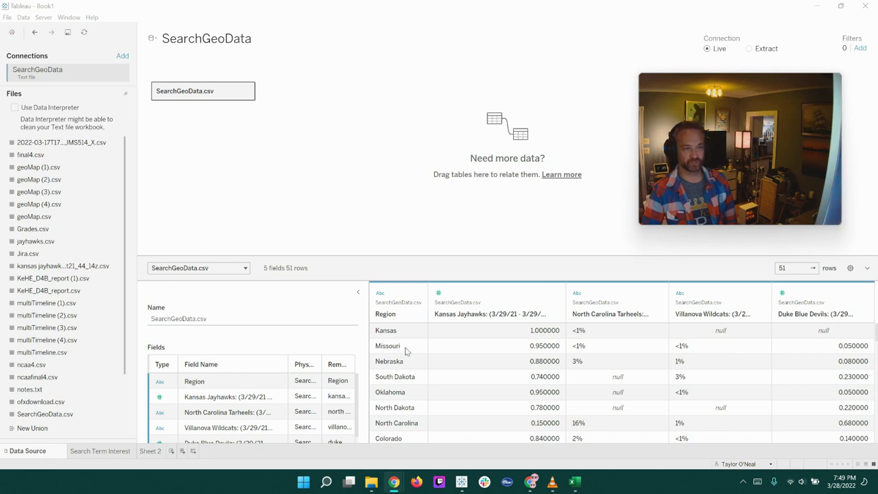
left_click(379, 295)
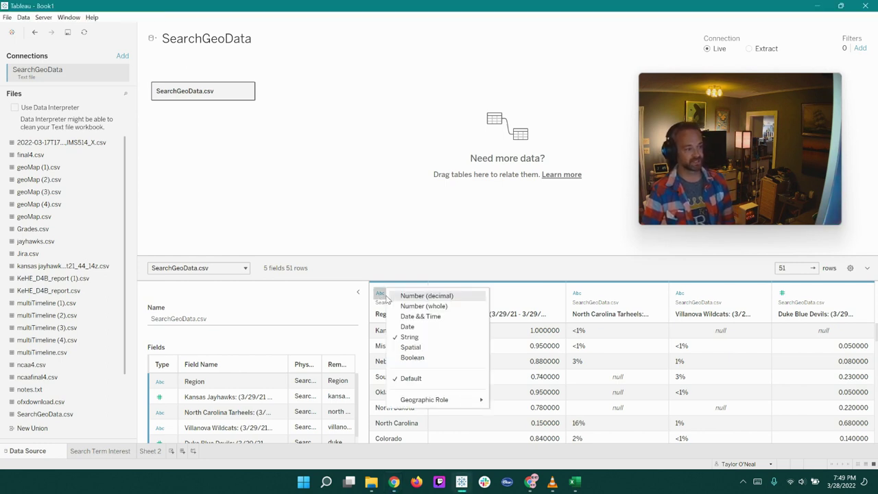
mouse_move(437, 400)
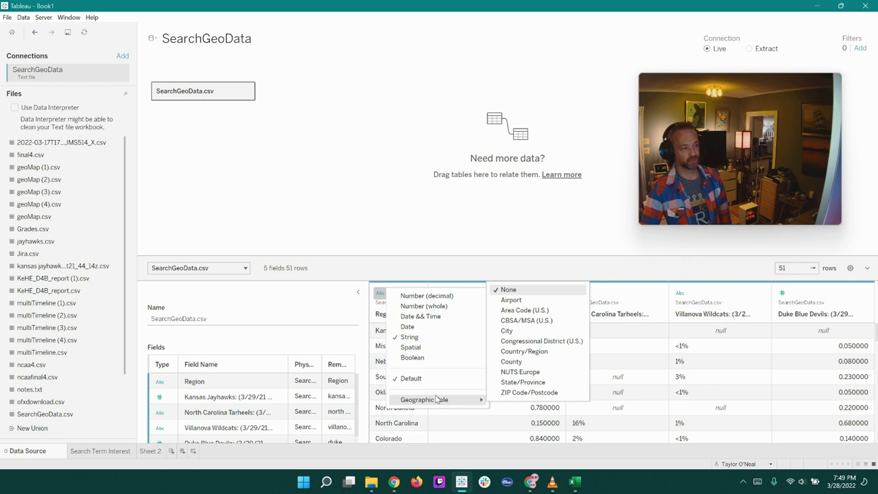
left_click(546, 384)
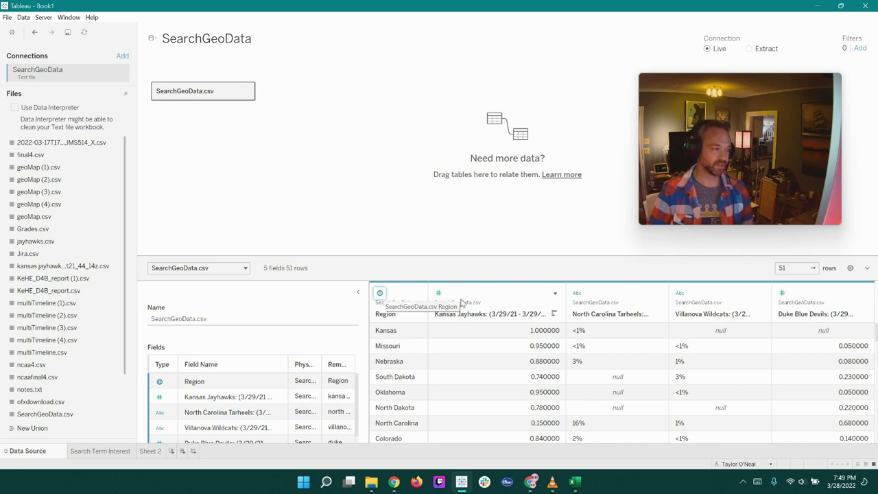
Make the North Carolina Tarheels and Villanova Wildcats columns whole numbers, then select all four team columns.
left_click(577, 293)
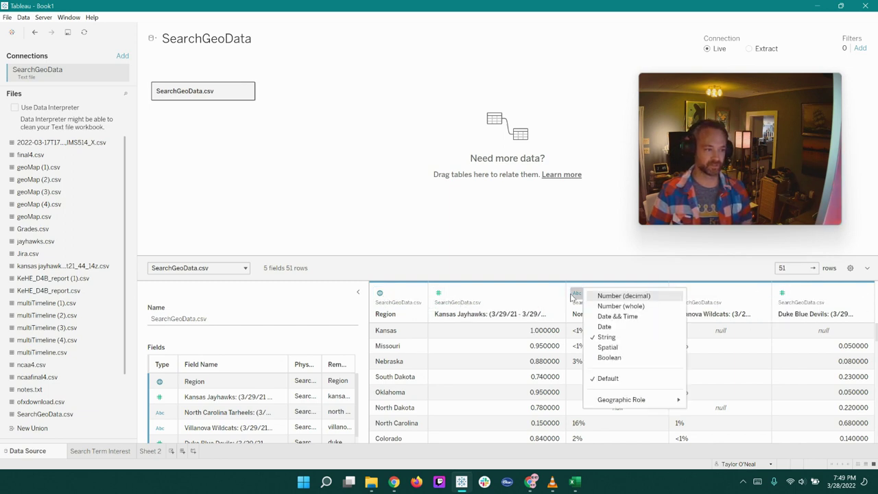
left_click(625, 306)
left_click(680, 293)
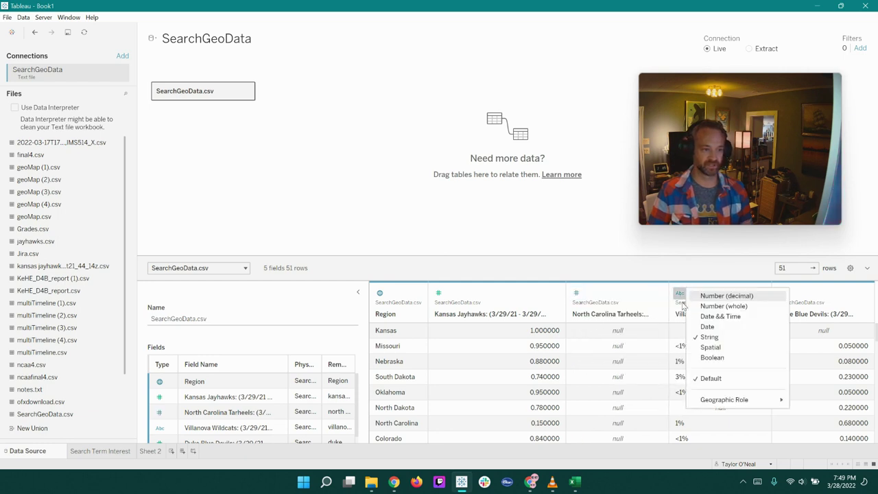
left_click(712, 307)
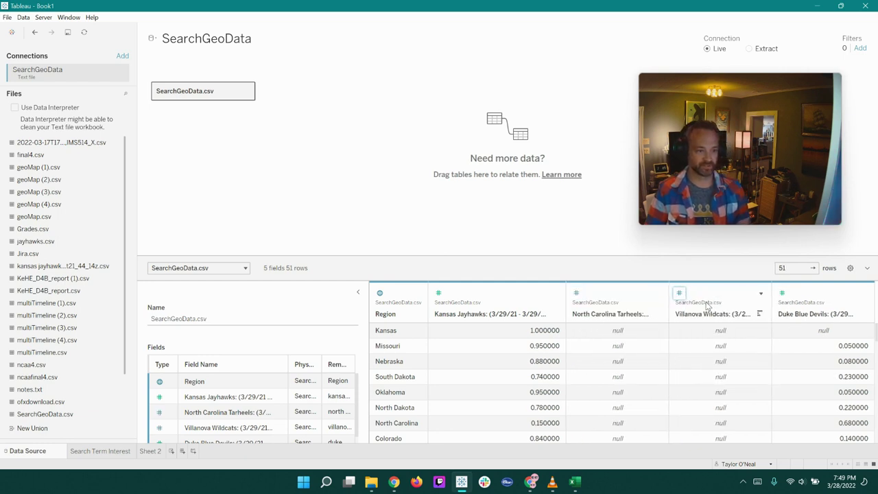
left_click(819, 292)
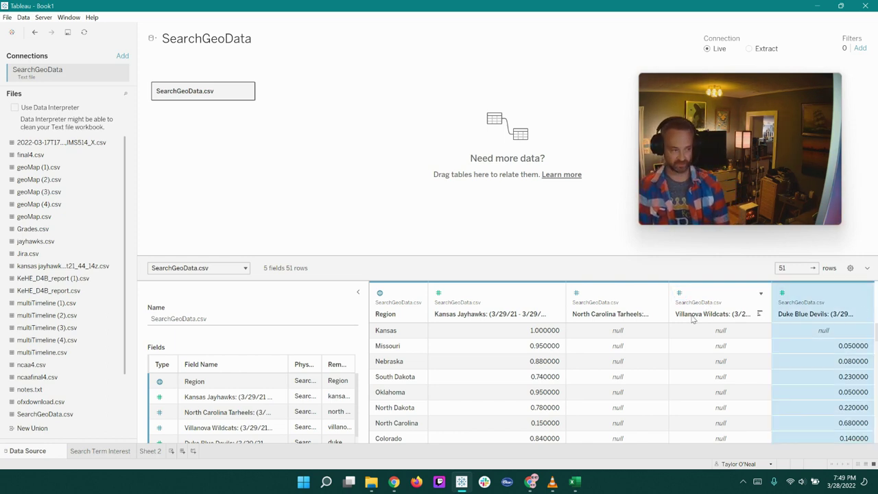
left_click(518, 300, "shift")
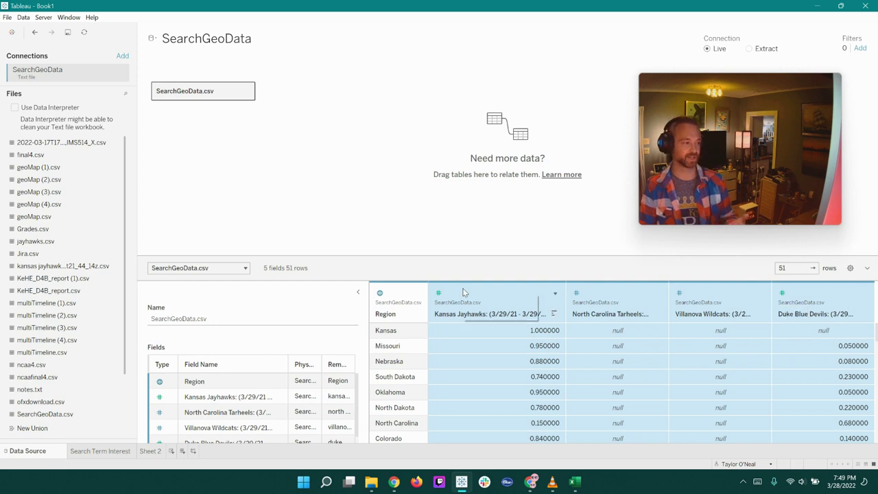
Pivot the four team columns into rows of Pivot Field Names and Values.
left_click(555, 293)
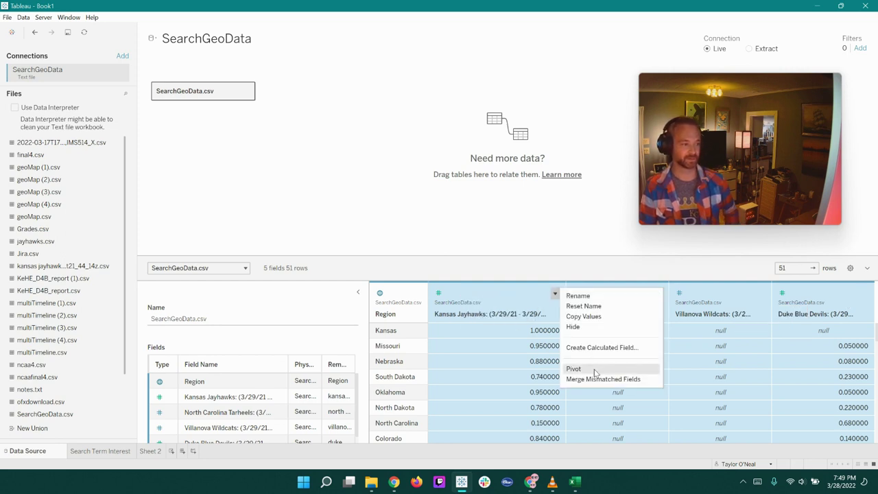
left_click(574, 369)
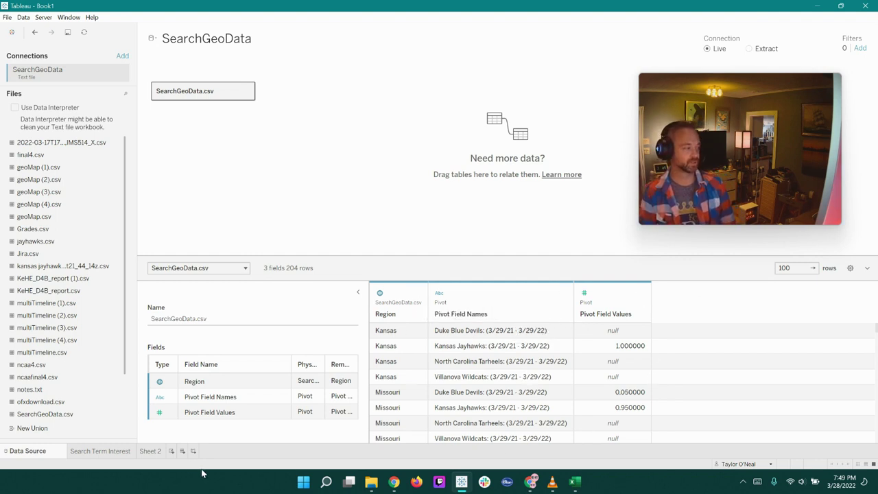
left_click(150, 451)
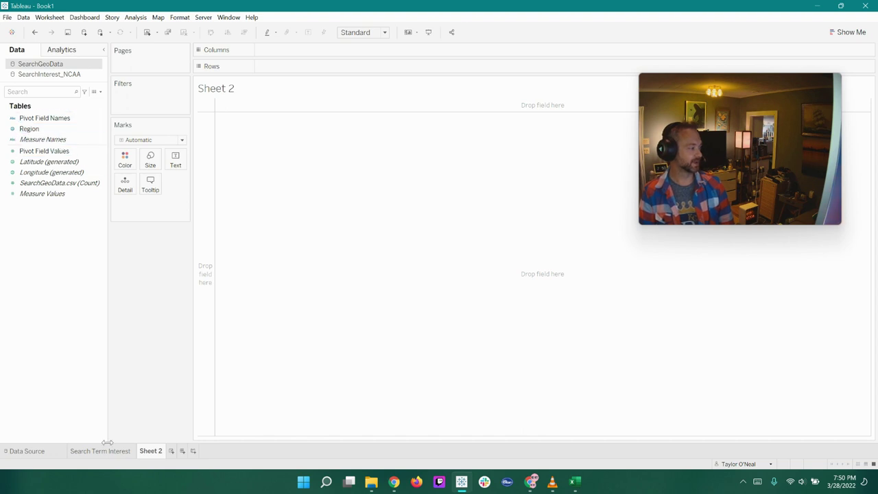
left_click(28, 452)
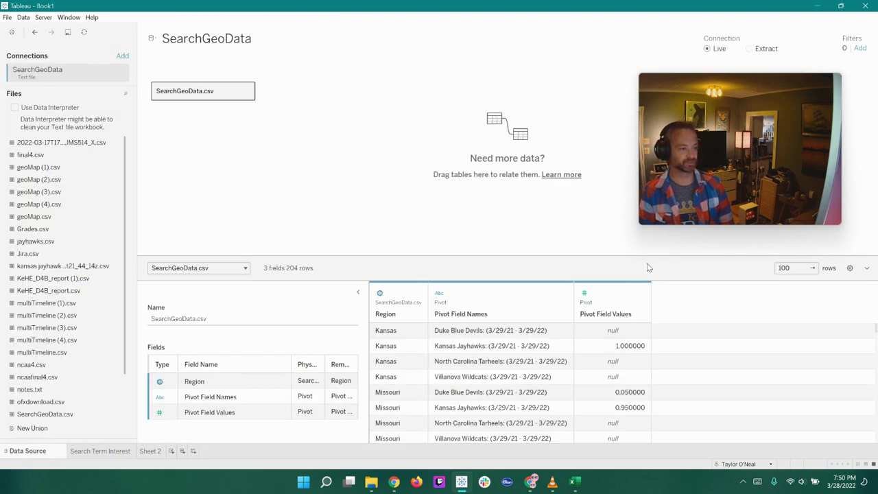
Rename Pivot Field Names to 'Basketball Team' and begin renaming Pivot Field Values.
left_click(473, 318)
double_click(473, 315)
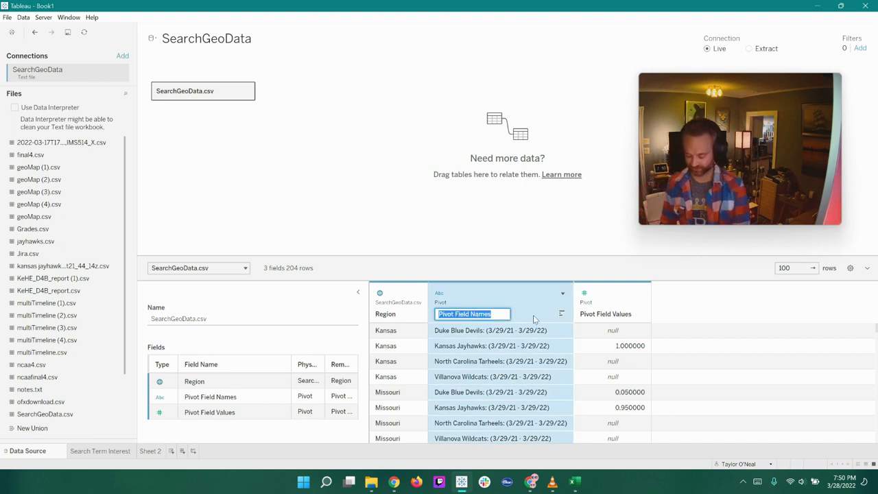
type("Basketball")
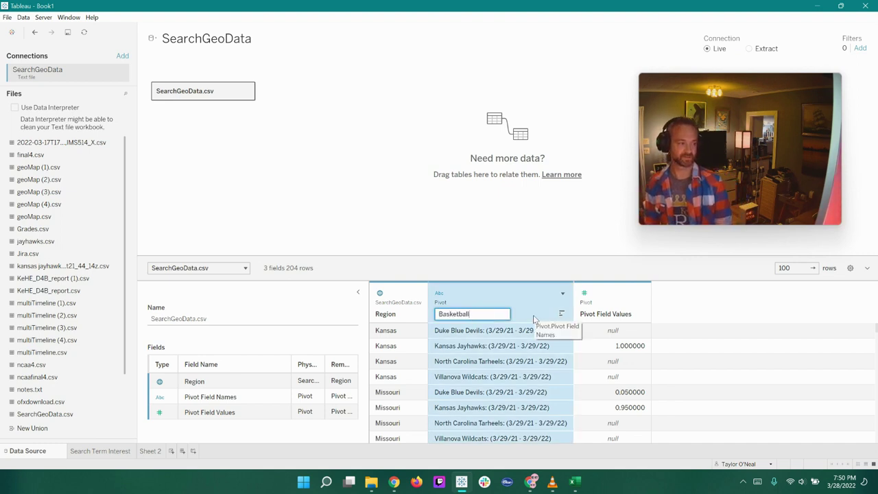
type(" Team")
key("Return")
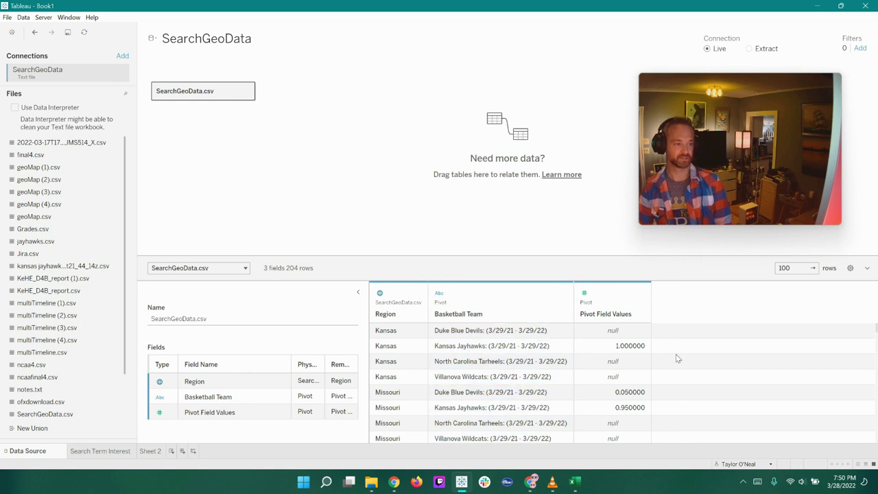
left_click(624, 317)
double_click(624, 317)
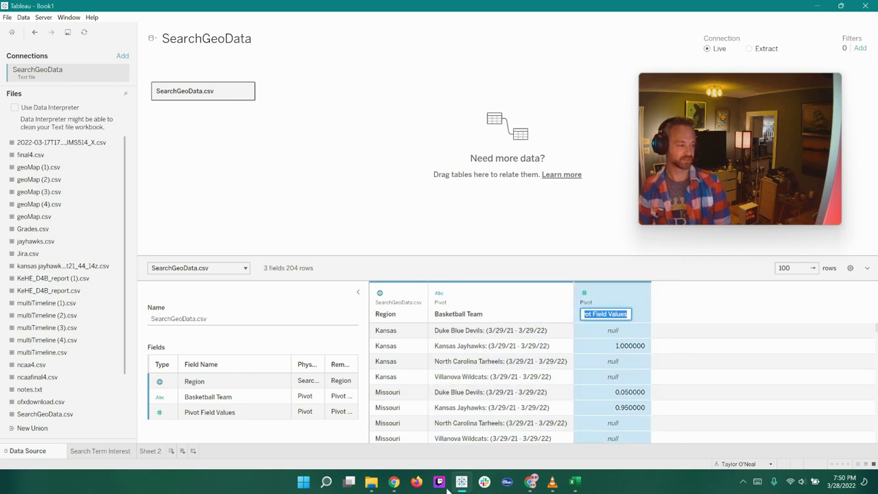
left_click(393, 481)
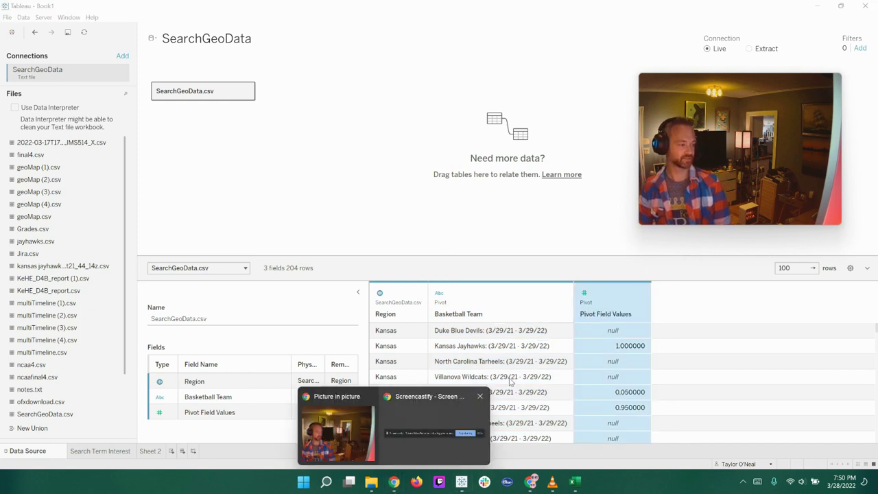
left_click(816, 7)
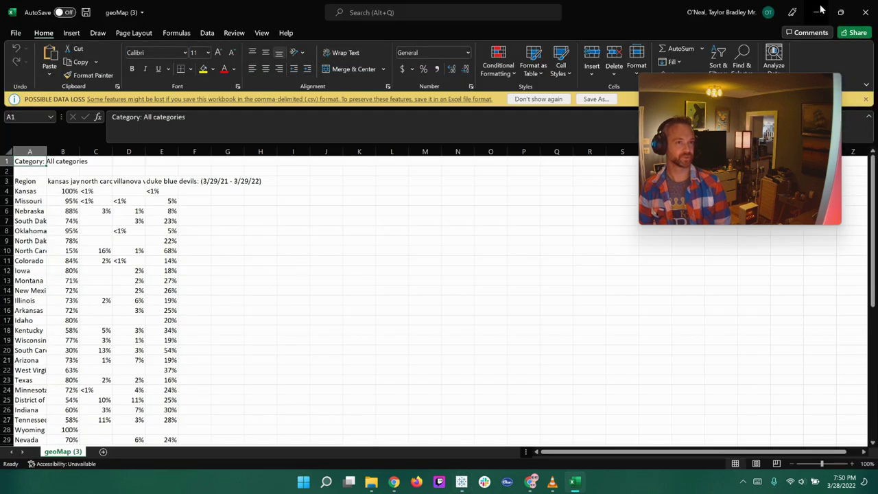
left_click(817, 12)
left_click_drag(690, 81, 703, 126)
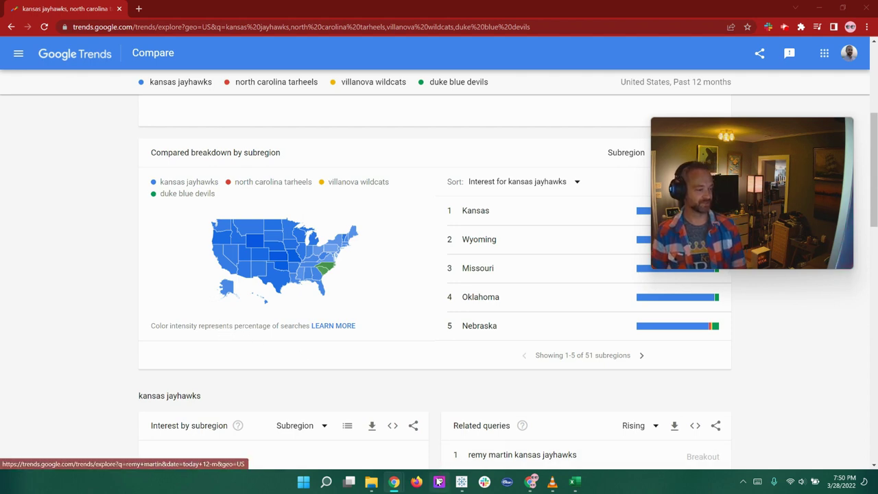
left_click(461, 482)
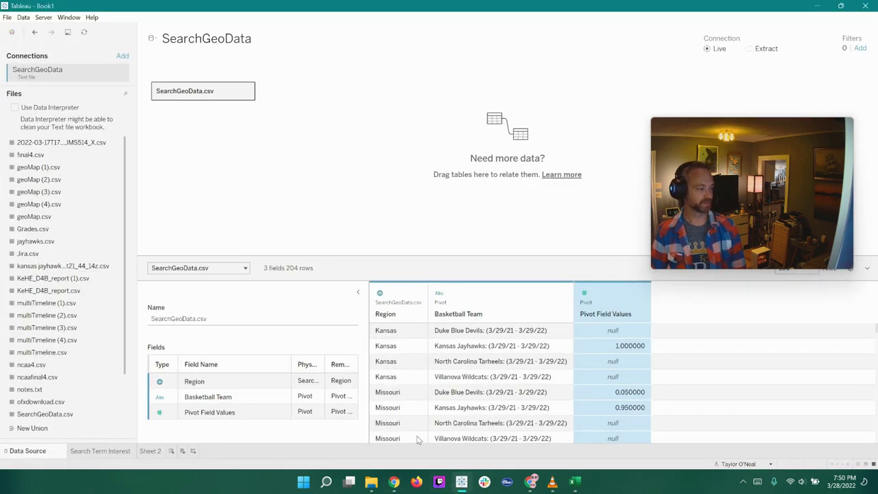
Rename Sheet 2 to 'Percentage of Searches by State'.
left_click(153, 452)
double_click(152, 452)
type("Percentage of Searches by State")
key("Return")
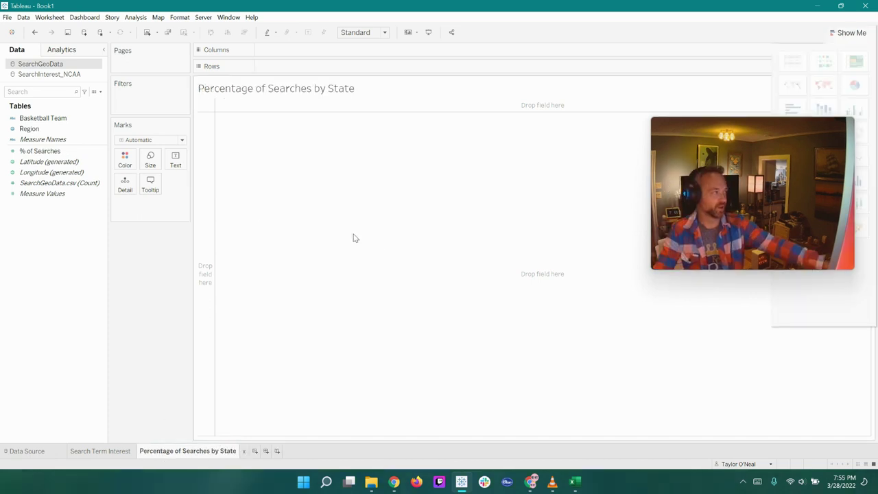
Start renaming the Region field, then keep its original name.
left_click(41, 151)
left_click(48, 132)
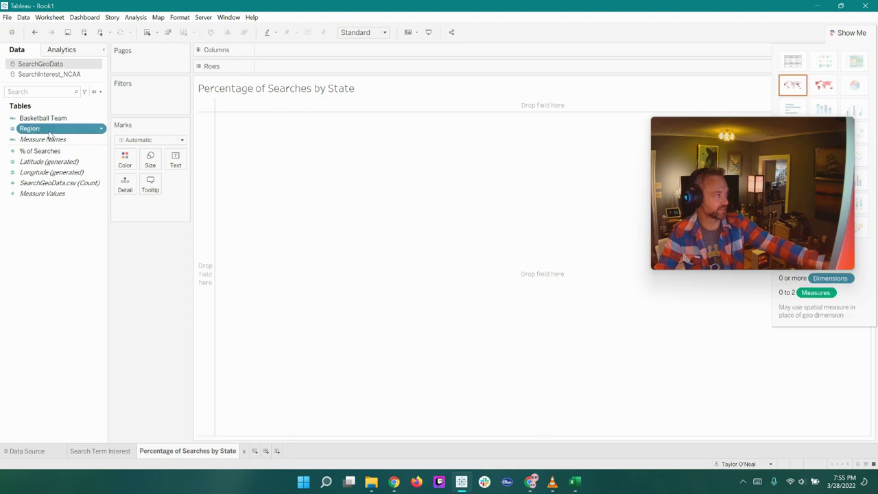
key("F2")
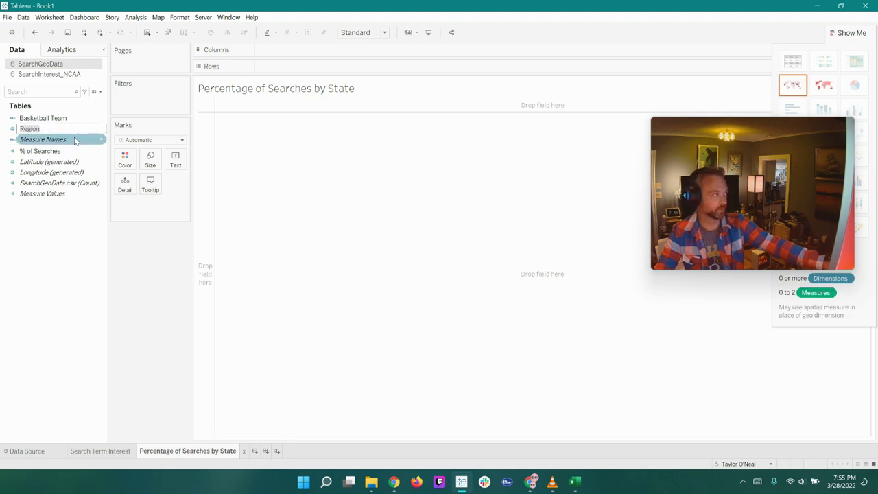
key("Return")
Put Region on Detail, % of Searches on Color, Basketball Team on Rows, and widen the headers.
left_click_drag(69, 131, 126, 188)
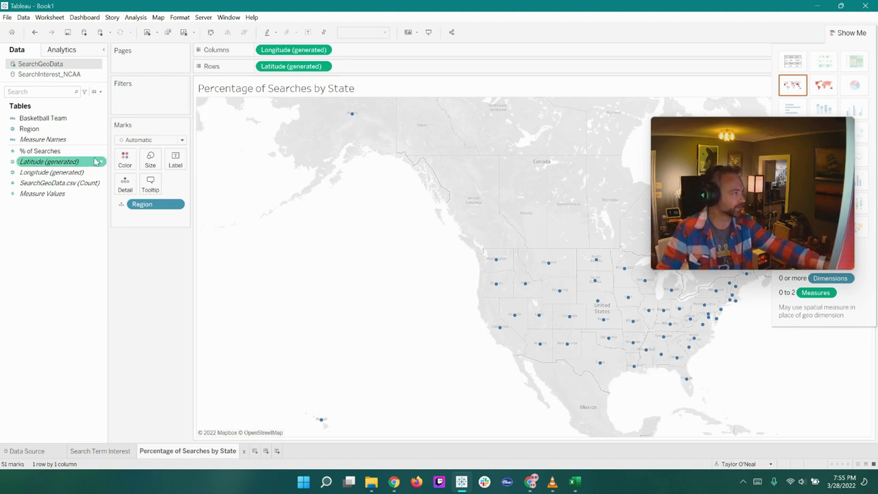
left_click(57, 152)
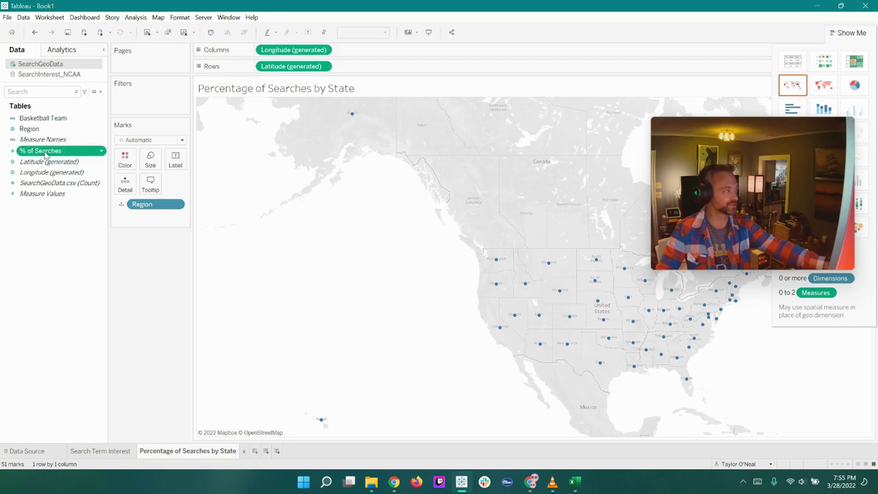
left_click_drag(45, 156, 125, 159)
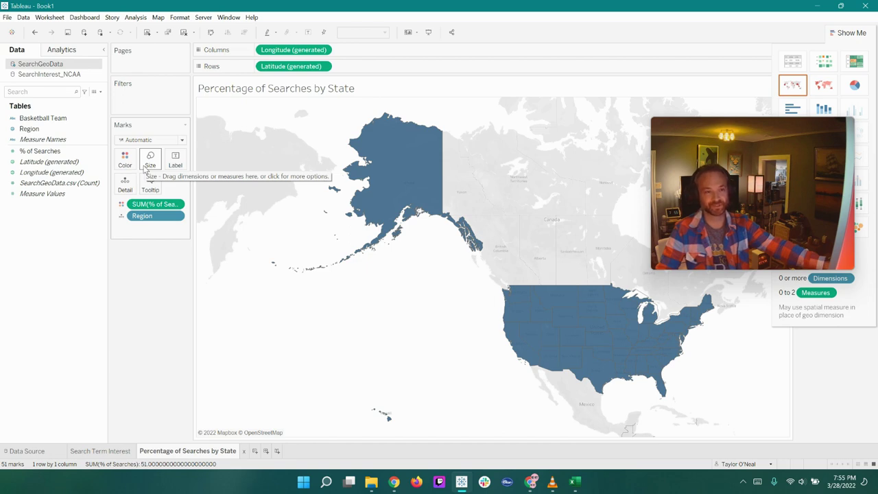
left_click(79, 130)
left_click_drag(71, 120, 258, 72)
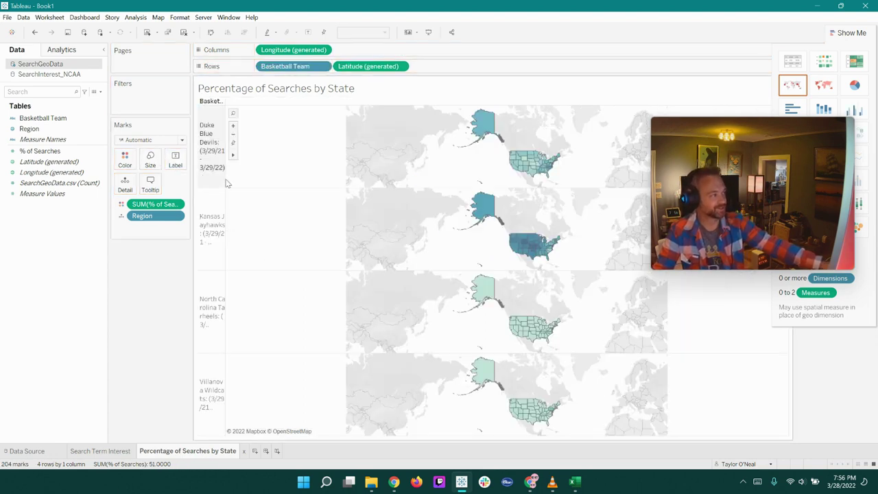
left_click_drag(226, 183, 283, 176)
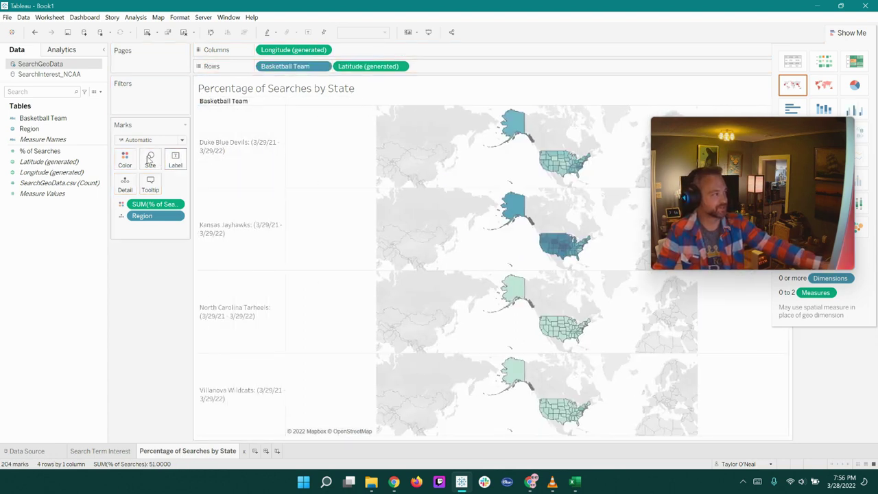
Custom-split the Basketball Team field at the ':' separator.
left_click(57, 119)
right_click(56, 119)
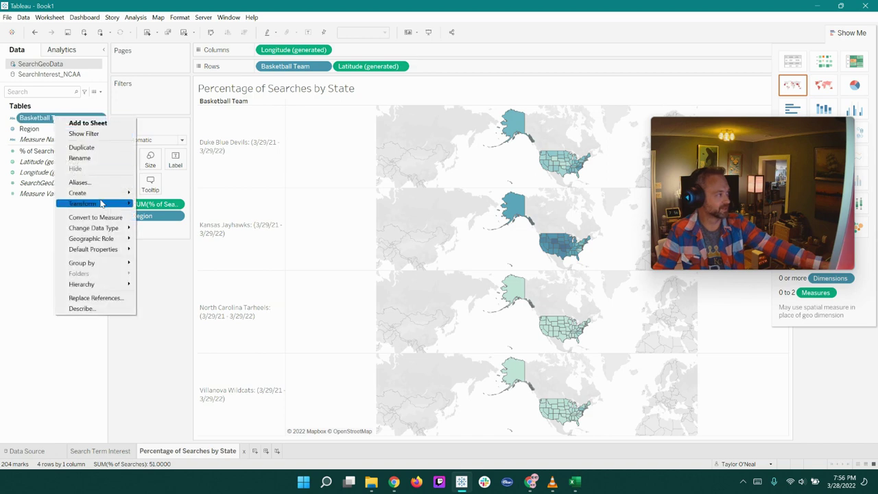
mouse_move(103, 203)
left_click(164, 215)
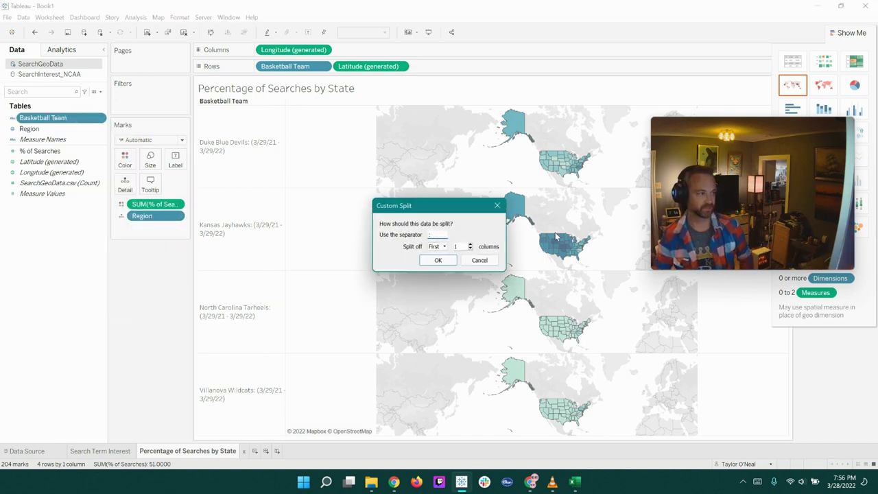
type(":")
left_click(470, 243)
left_click(437, 260)
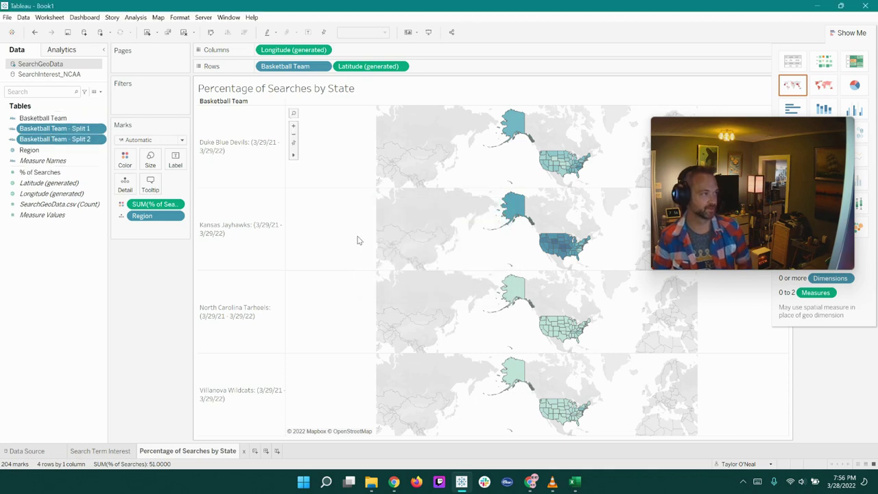
Show Basketball Team - Split 1 on Rows, widen its headers, and hide the row field label.
left_click_drag(302, 66, 274, 74)
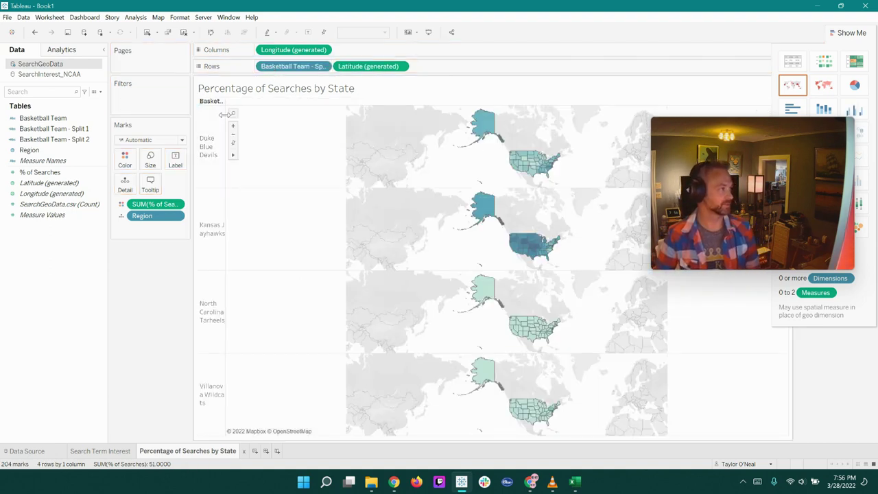
left_click_drag(226, 114, 305, 115)
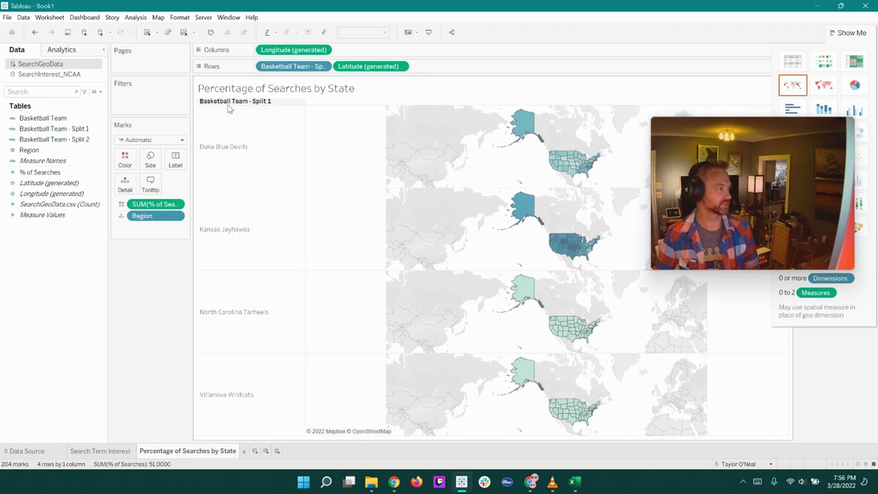
right_click(231, 105)
left_click(286, 215)
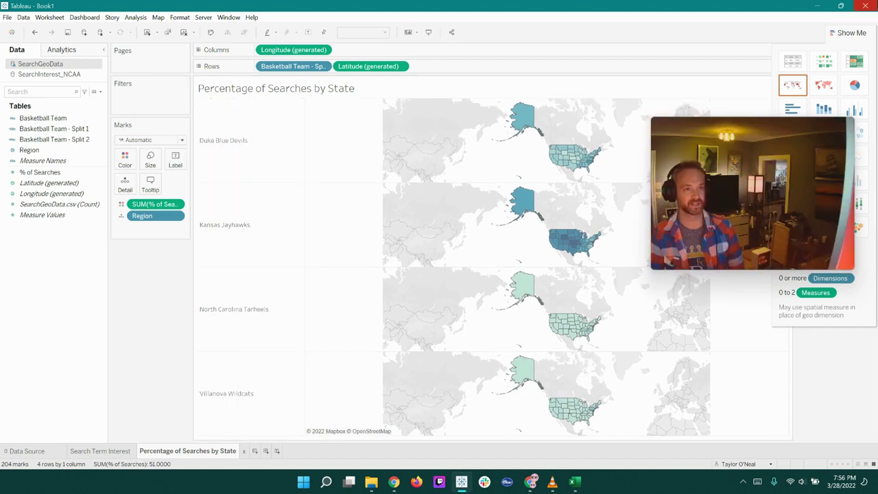
Change the Color pill from SUM to AVG(% of Searches) so the maps shade by average.
left_click(774, 178)
left_click_drag(773, 175, 787, 300)
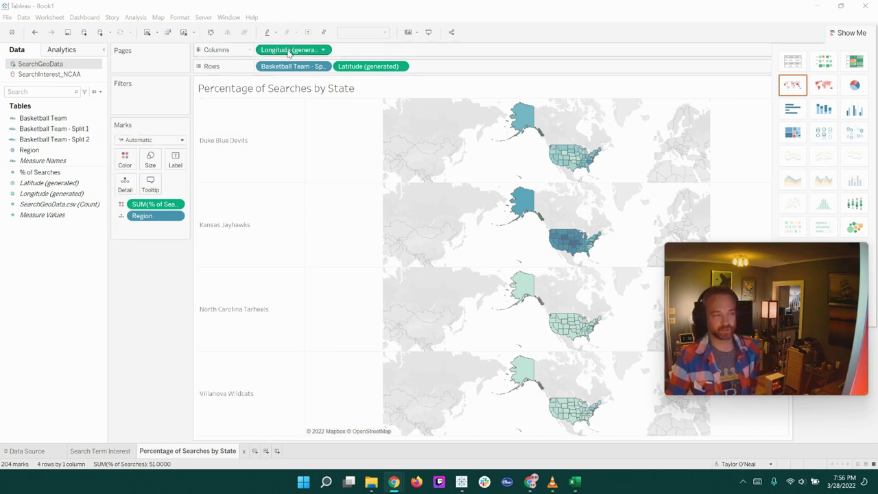
double_click(142, 204)
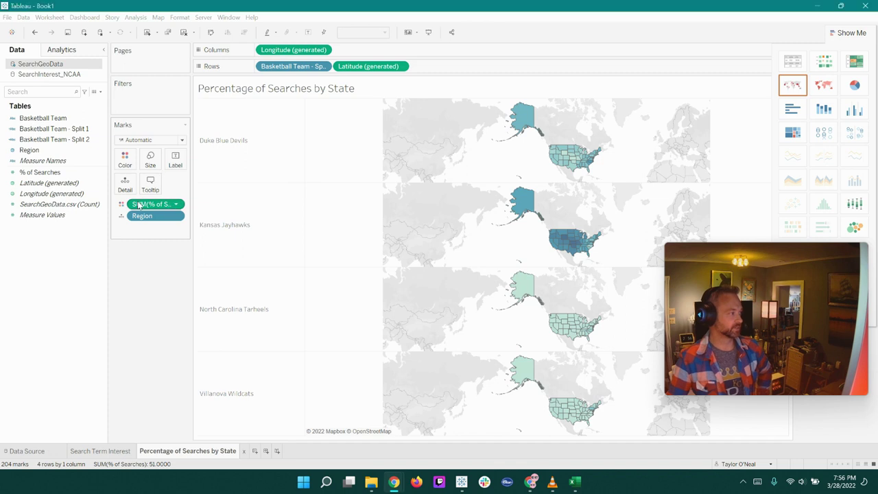
key("Home")
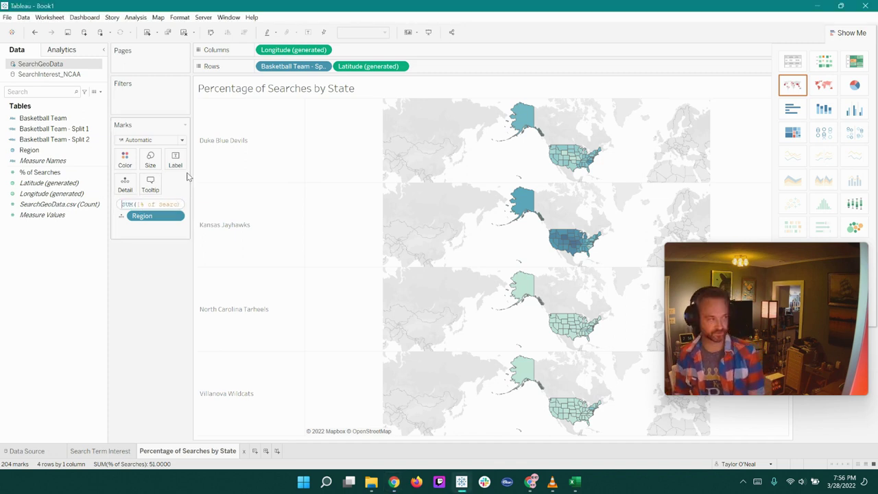
type("AVG")
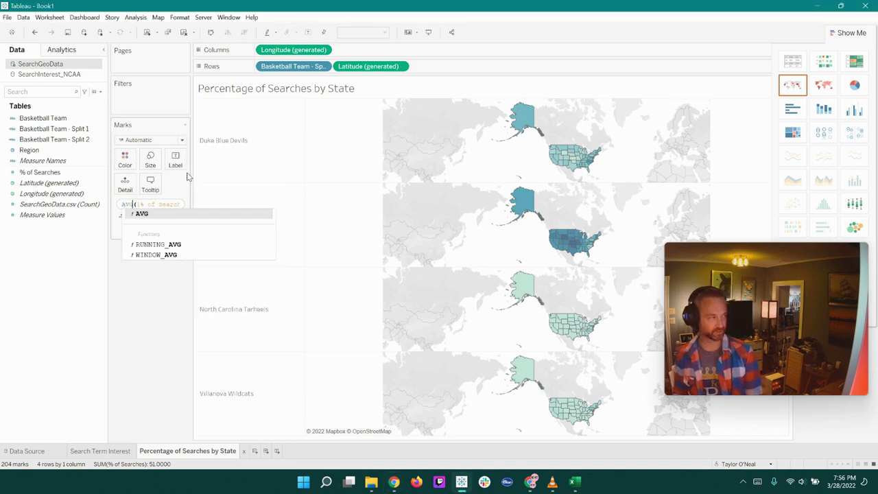
key("Return")
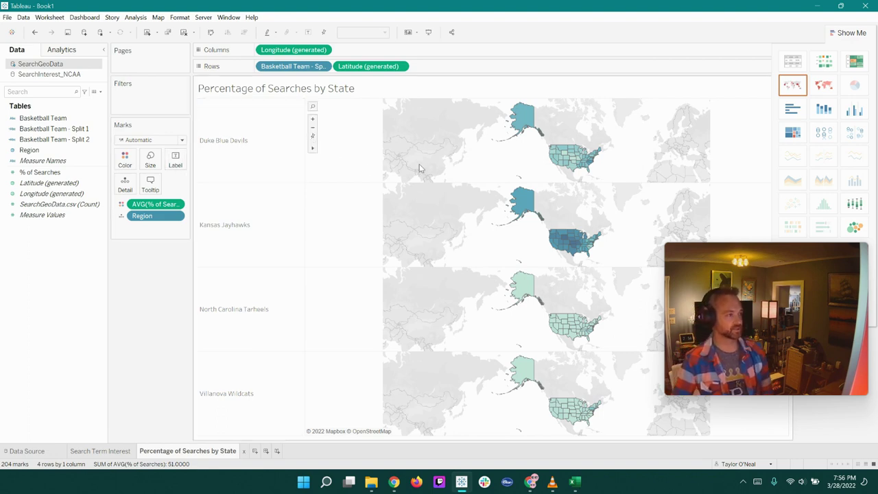
left_click(125, 159)
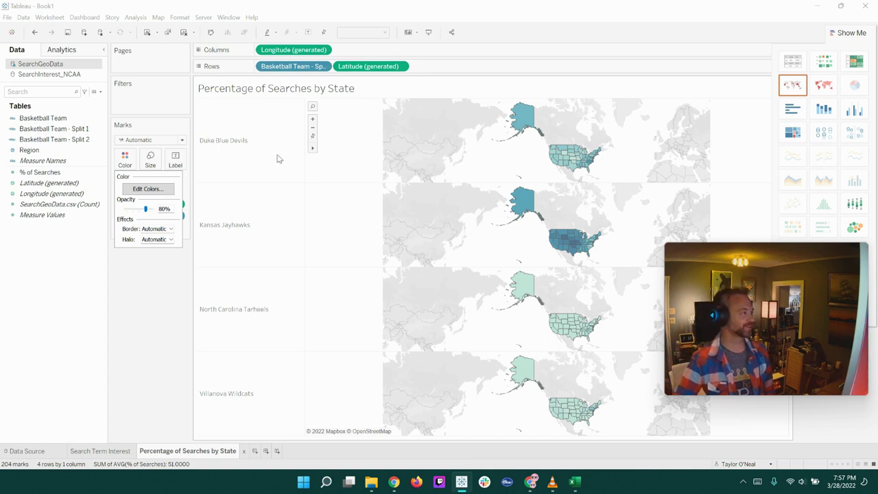
Switch the map colour palette to Orange-Gold in Edit Colors and apply it.
left_click(164, 190)
left_click(368, 205)
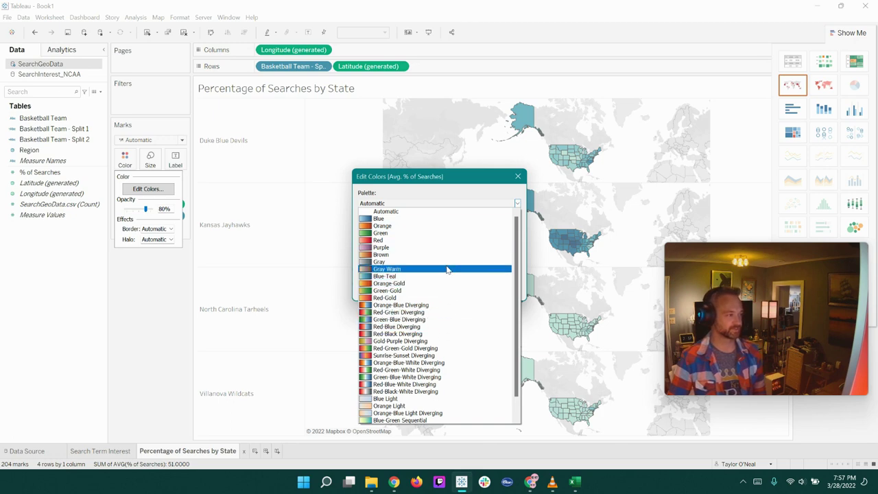
key("Escape")
key("Down")
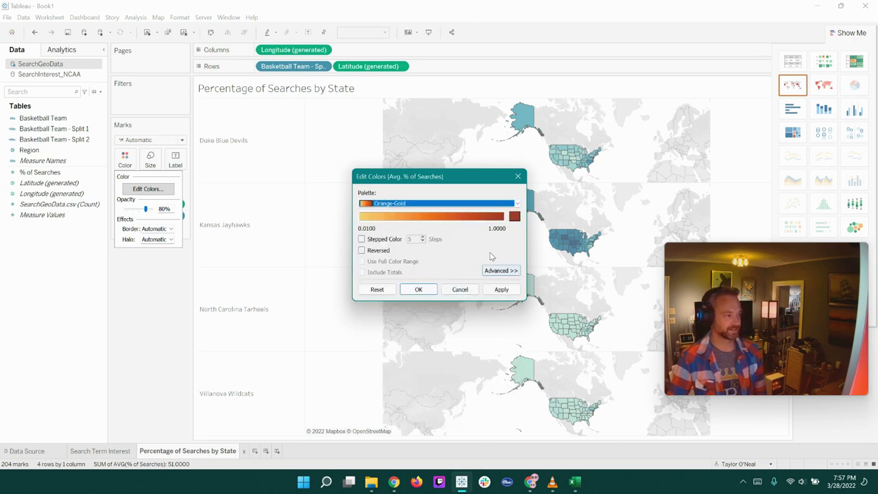
left_click(418, 289)
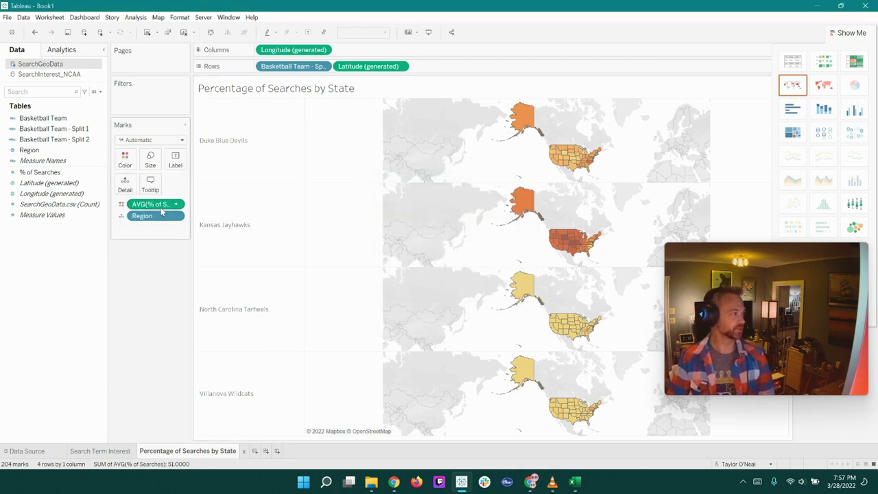
left_click_drag(158, 208, 180, 170)
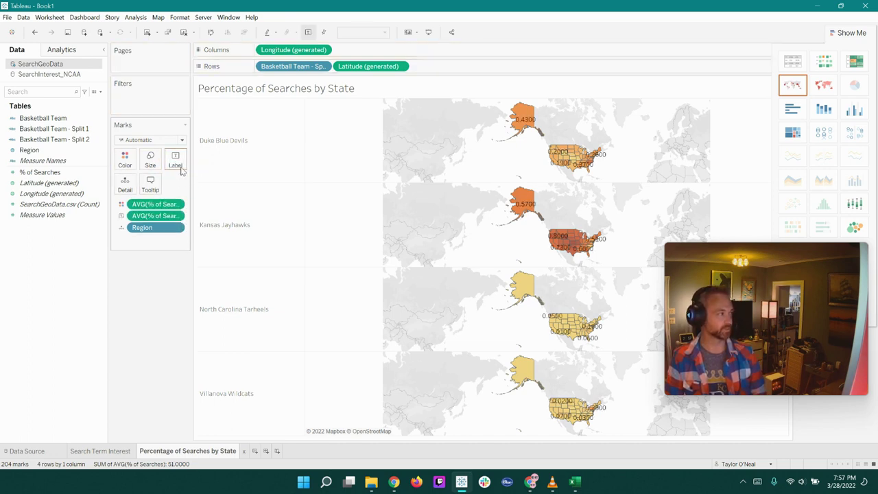
left_click(176, 161)
left_click(201, 254)
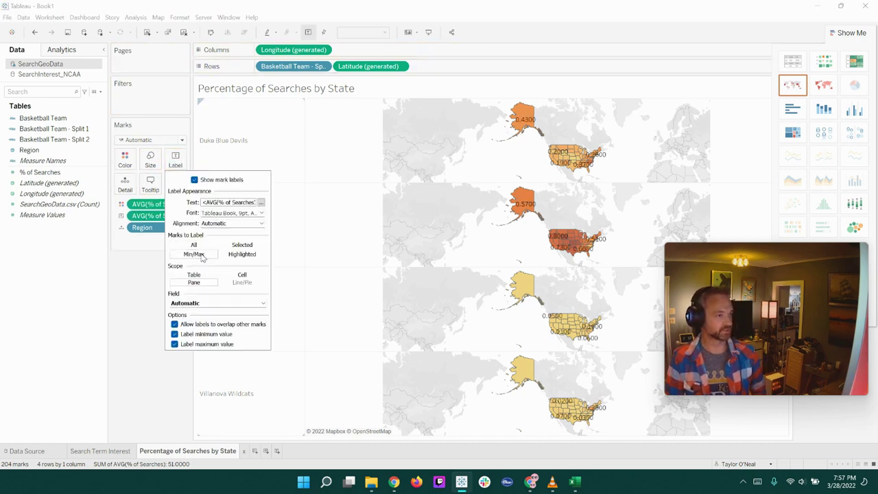
left_click(174, 334)
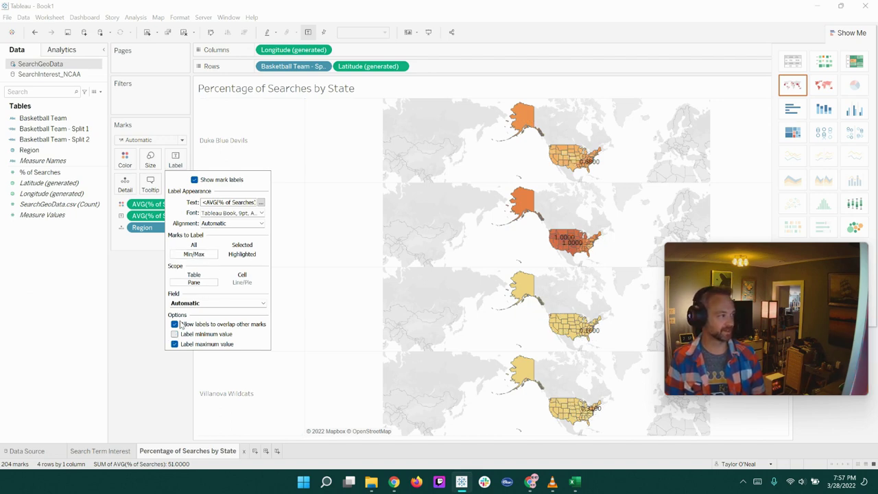
left_click(472, 69)
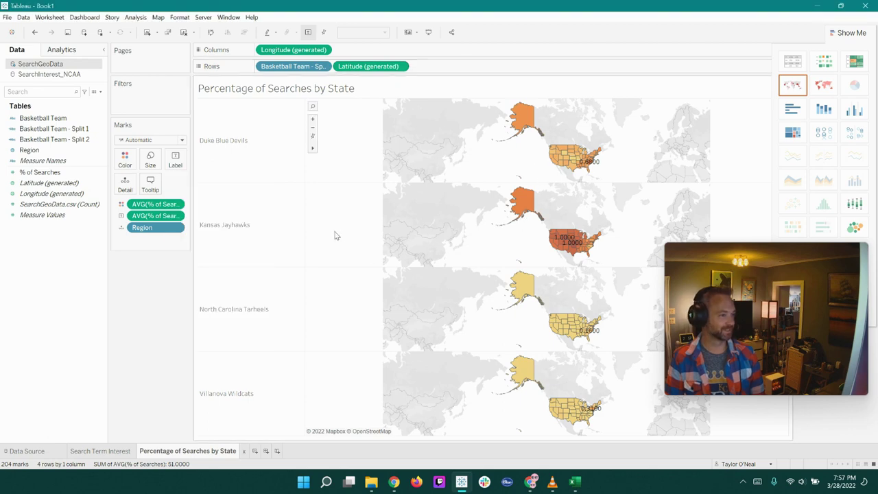
left_click(175, 161)
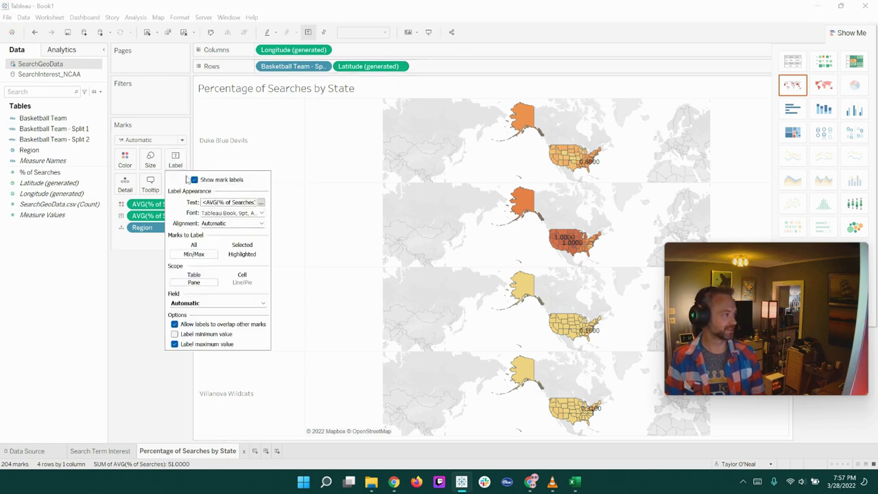
left_click(132, 267)
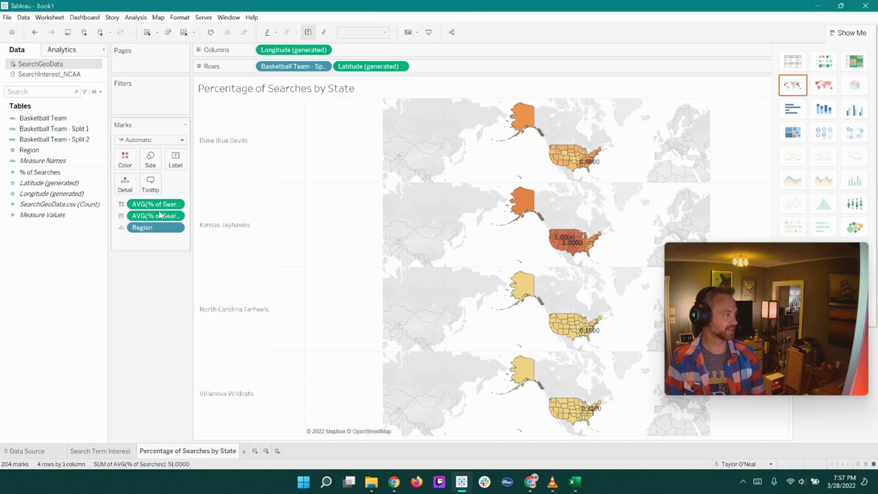
Set AVG(% of Searches) default numbers to Number (Standard) so labels read 1, not 1.0000.
right_click(159, 218)
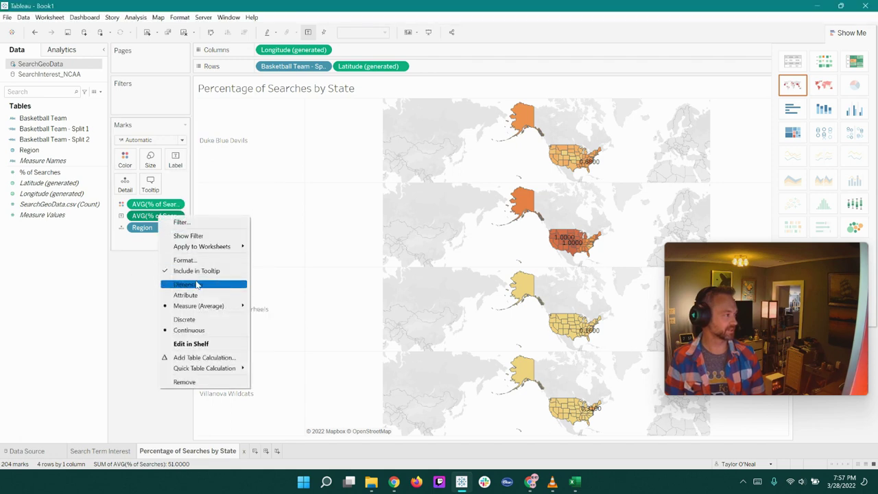
left_click(201, 262)
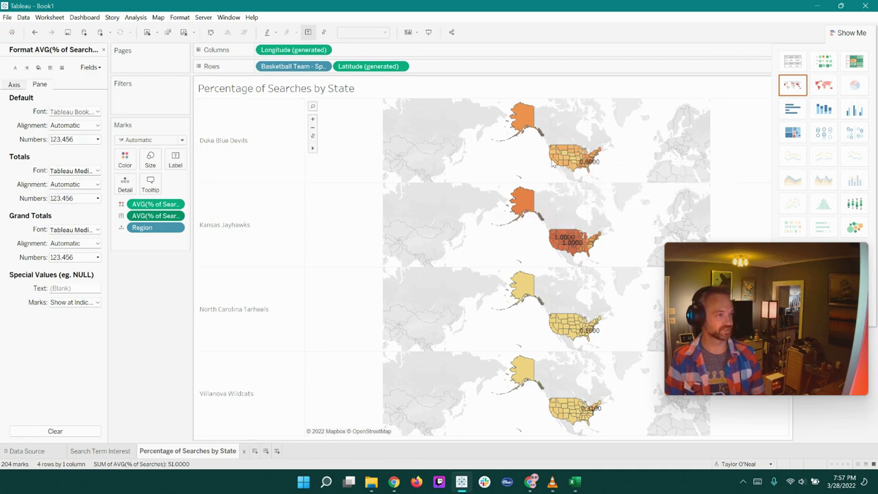
left_click(75, 139)
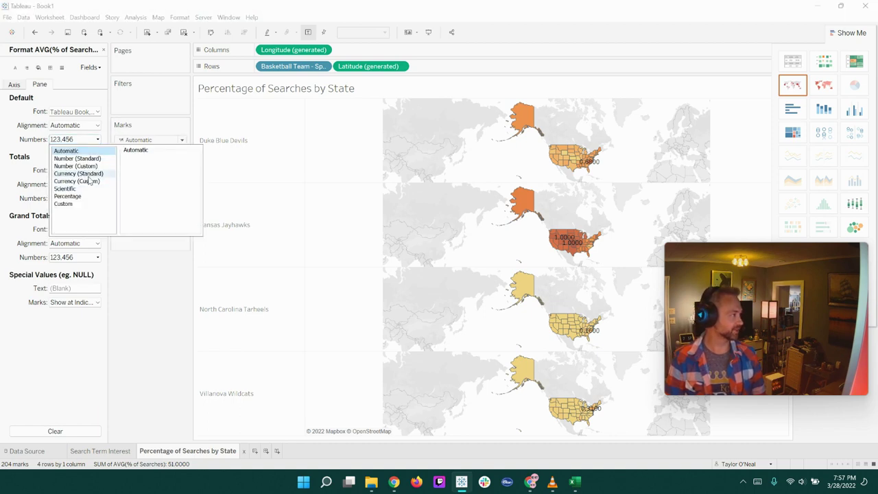
left_click(91, 166)
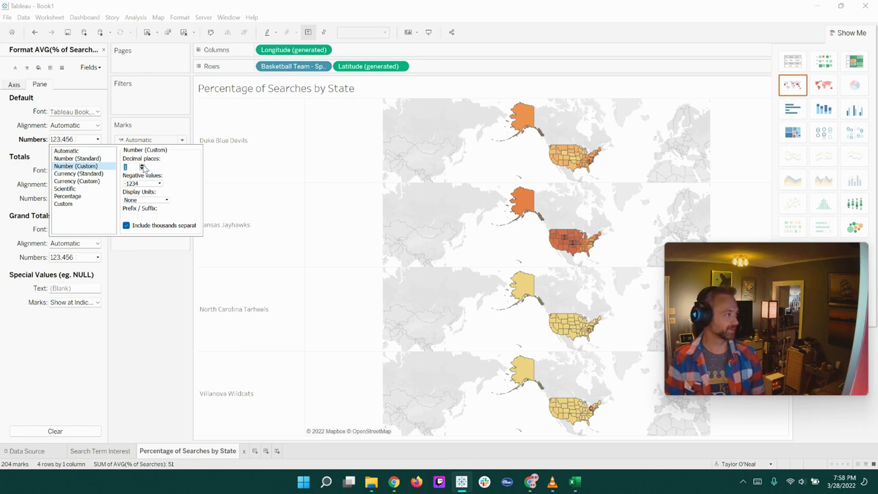
left_click(87, 159)
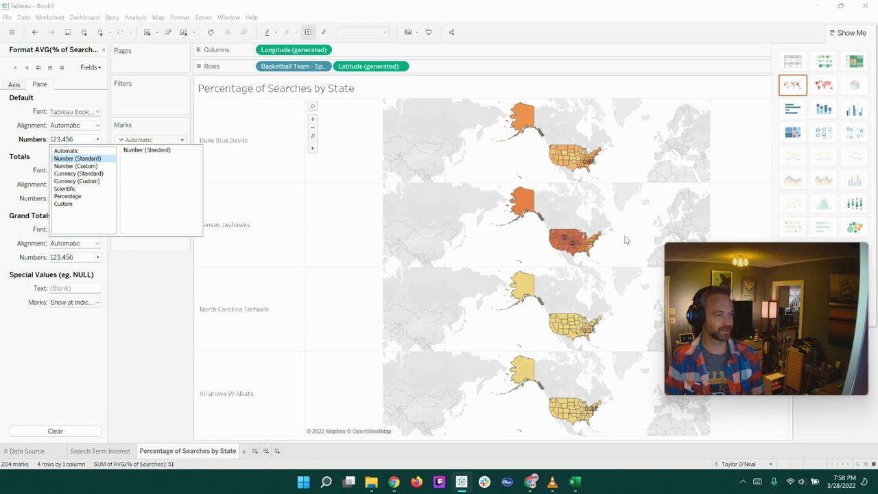
left_click(411, 261)
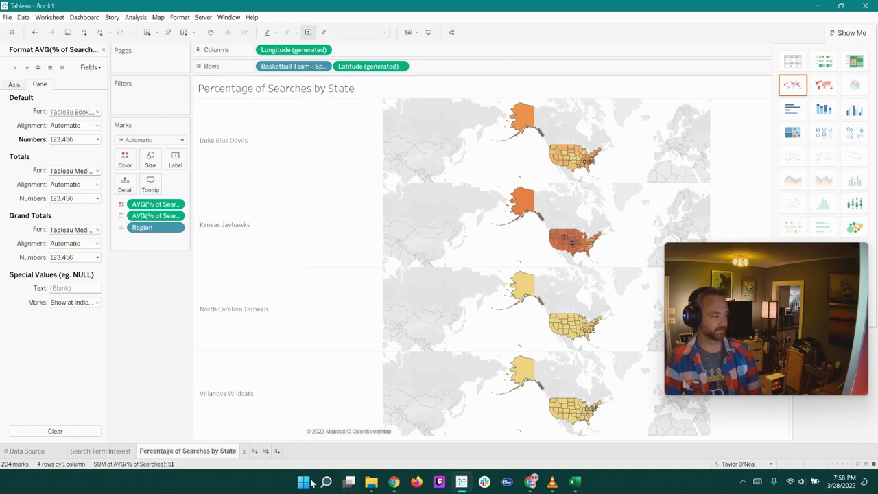
Duplicate the map sheet and keep only the Kansas Jayhawks and North Carolina Tarheels rows.
right_click(216, 451)
left_click(255, 363)
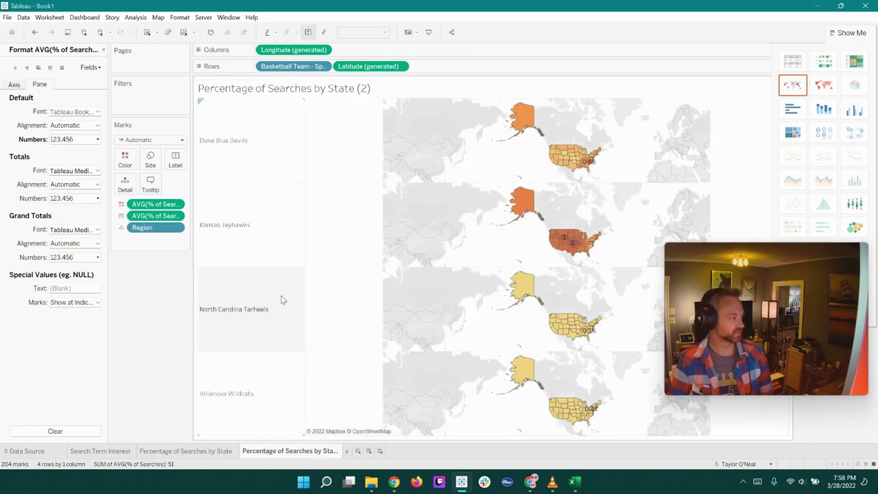
left_click(276, 305)
left_click(277, 240, "ctrl")
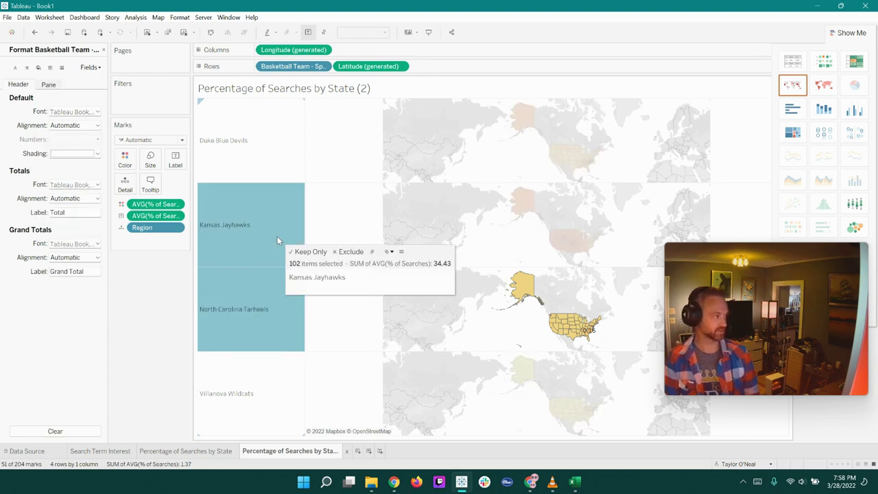
right_click(278, 239)
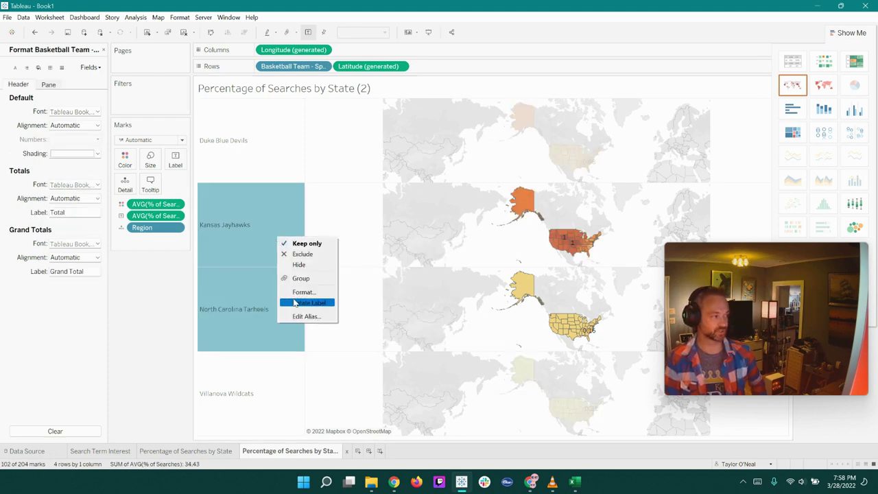
left_click(309, 244)
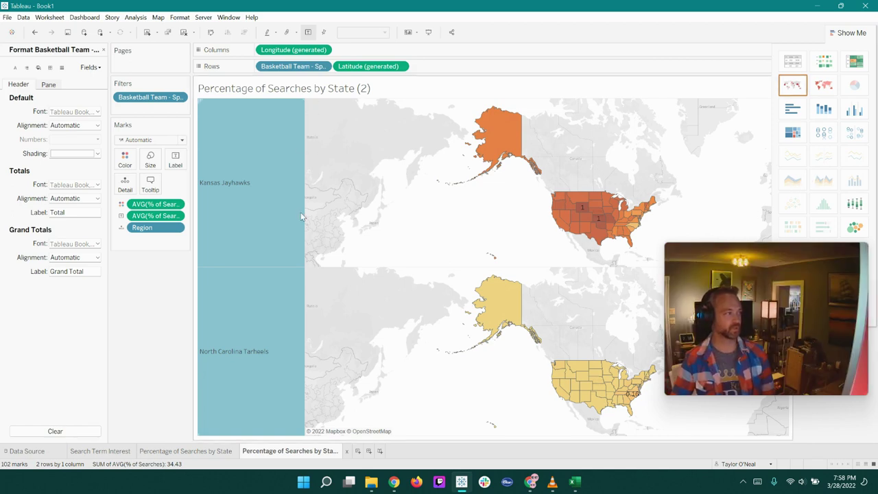
Clear the row selection and close the Format pane.
left_click(266, 176)
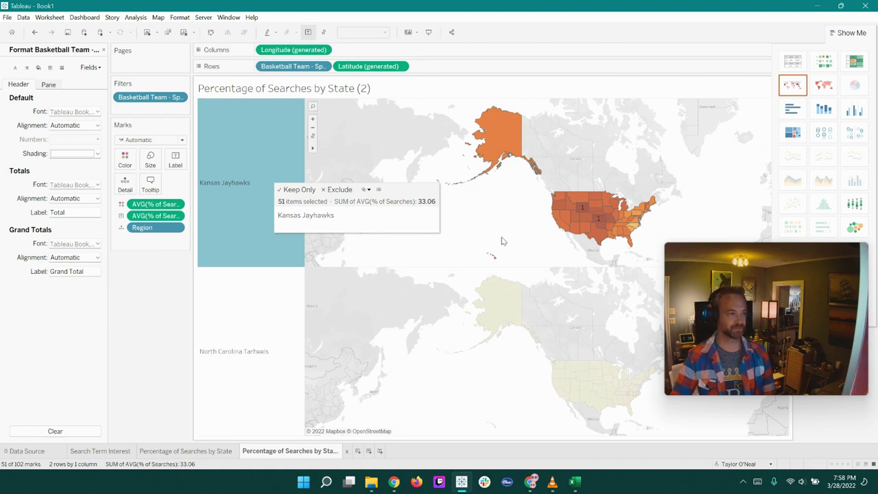
left_click(514, 404)
left_click_drag(784, 262, 782, 85)
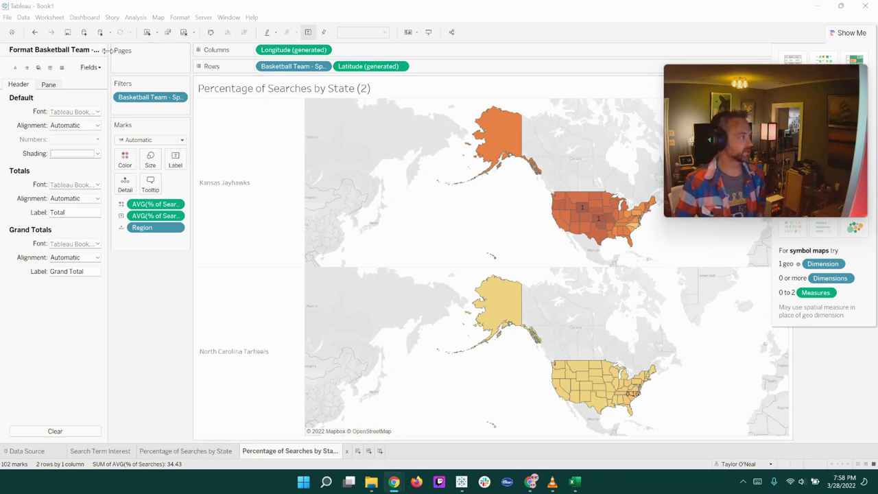
left_click(103, 50)
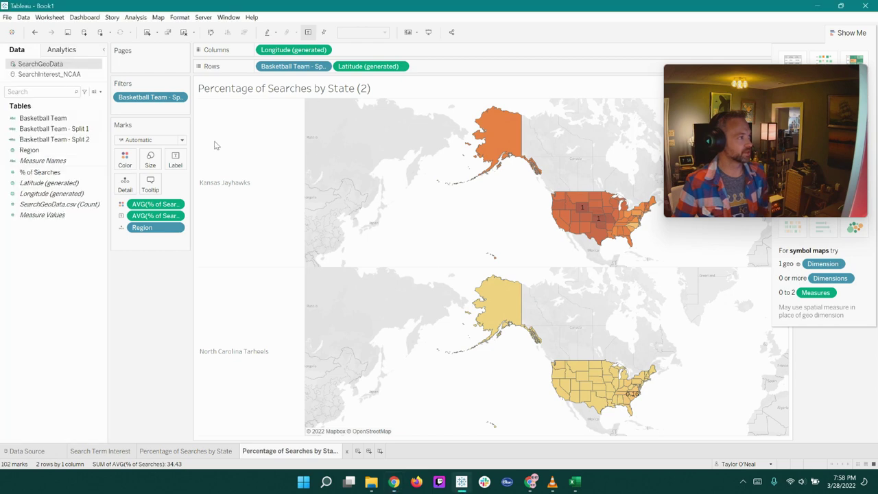
Filter the map down to only the Kansas Jayhawks row.
right_click(261, 239)
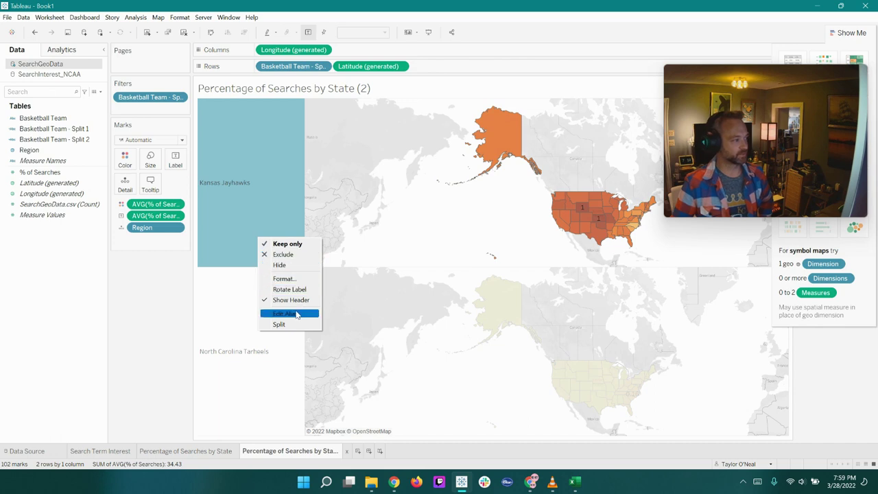
left_click(304, 245)
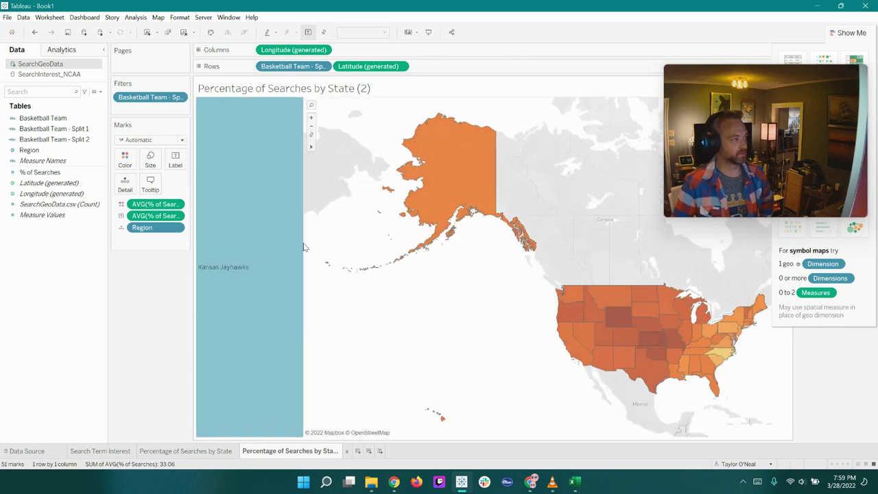
left_click(851, 370)
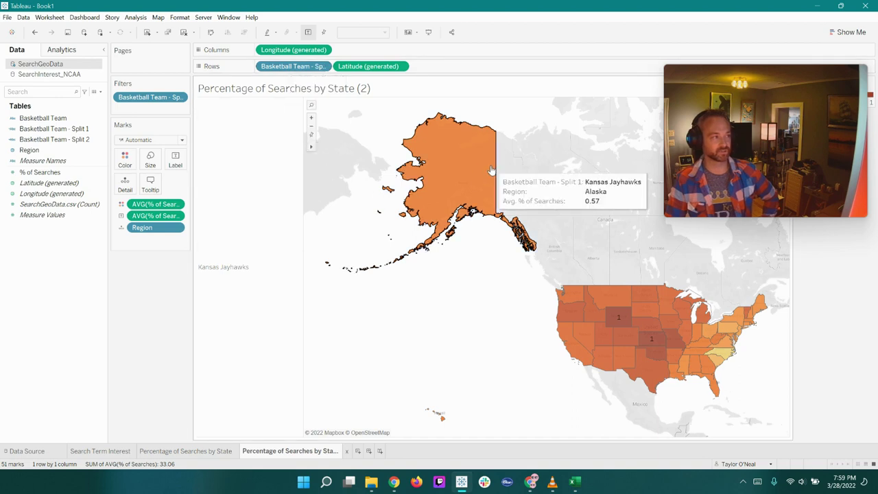
Make the map labels match the mark colour and use the Tableau Semibold font.
left_click(176, 160)
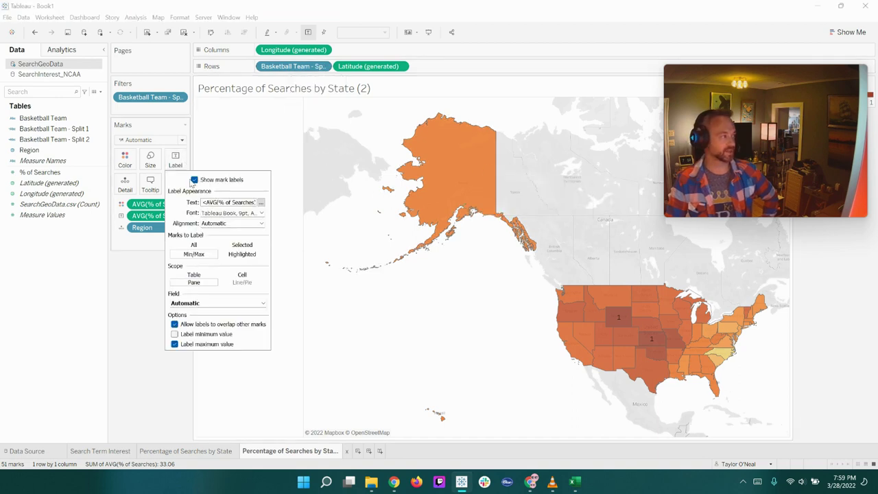
left_click(261, 213)
left_click(246, 266)
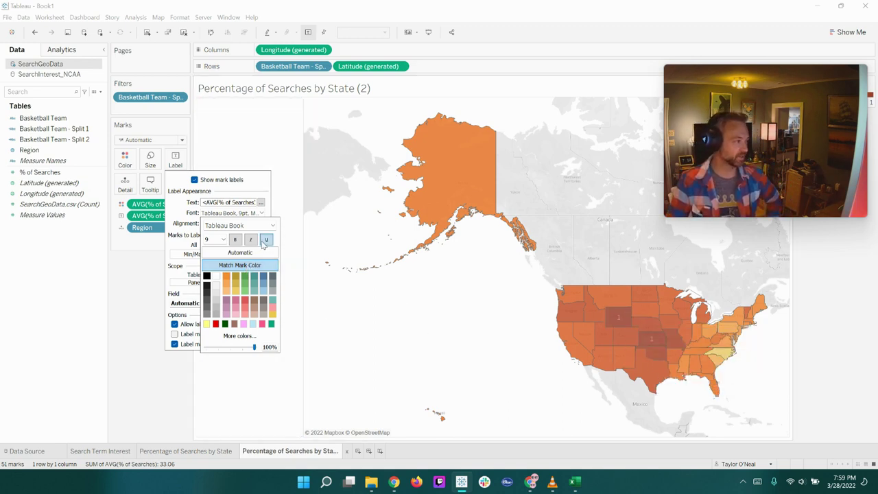
left_click(262, 214)
left_click(262, 214)
left_click(273, 226)
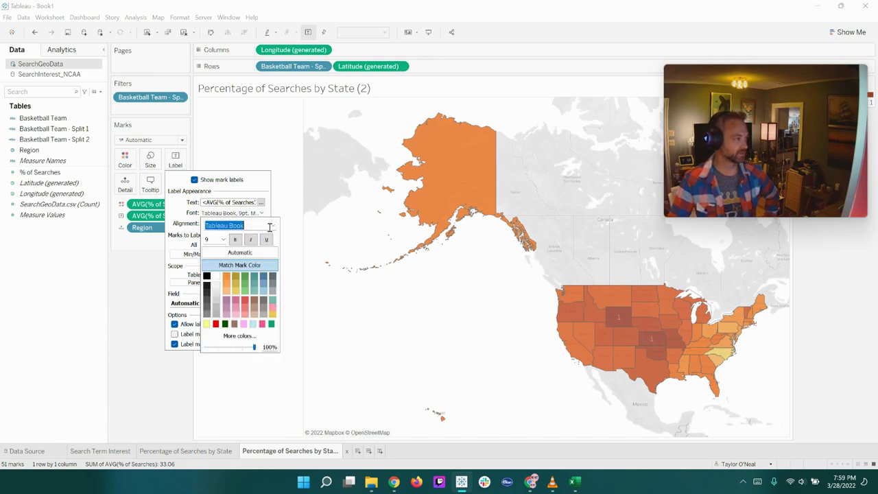
left_click(272, 228)
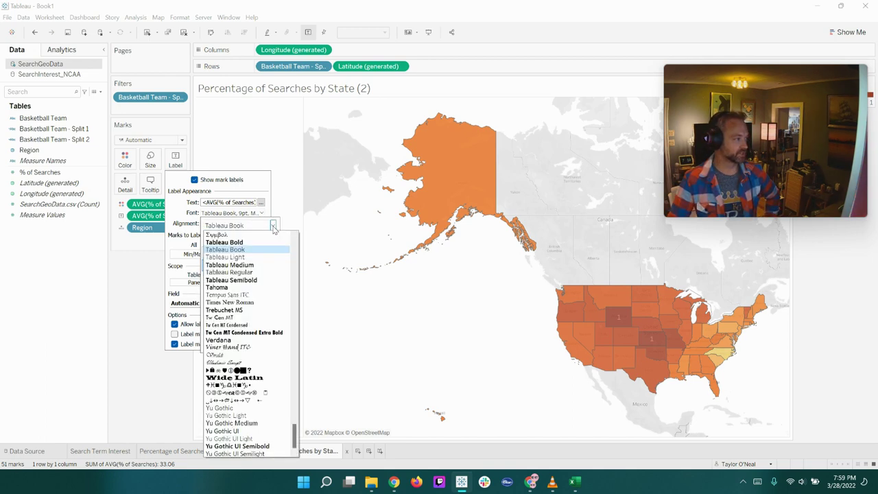
left_click(248, 282)
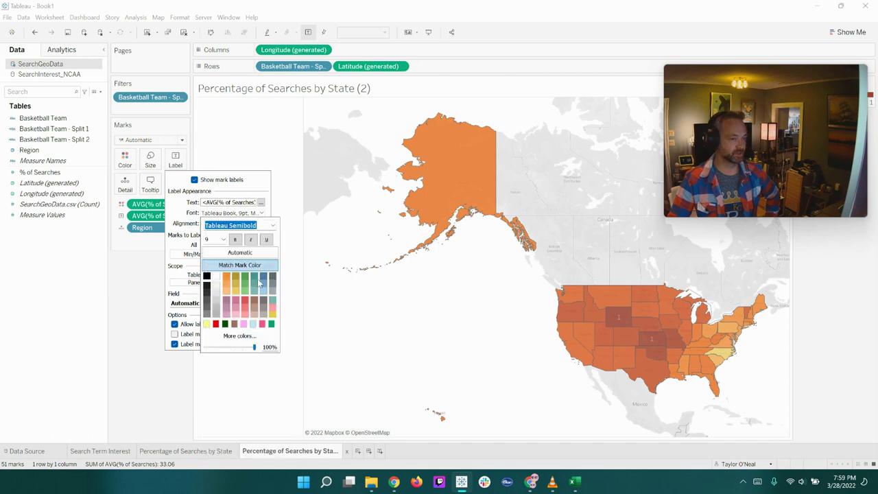
left_click(382, 275)
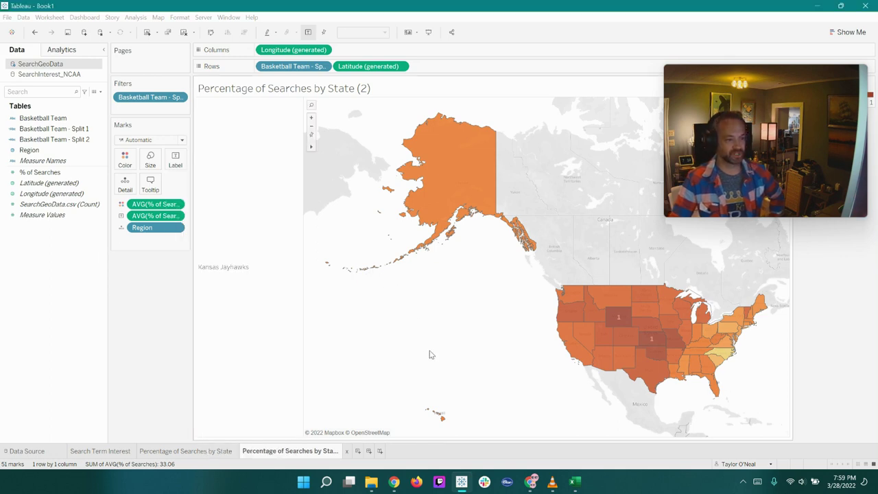
Raise the label font size to 14, then bring up the Google Trends comparison page.
left_click(175, 160)
left_click(233, 213)
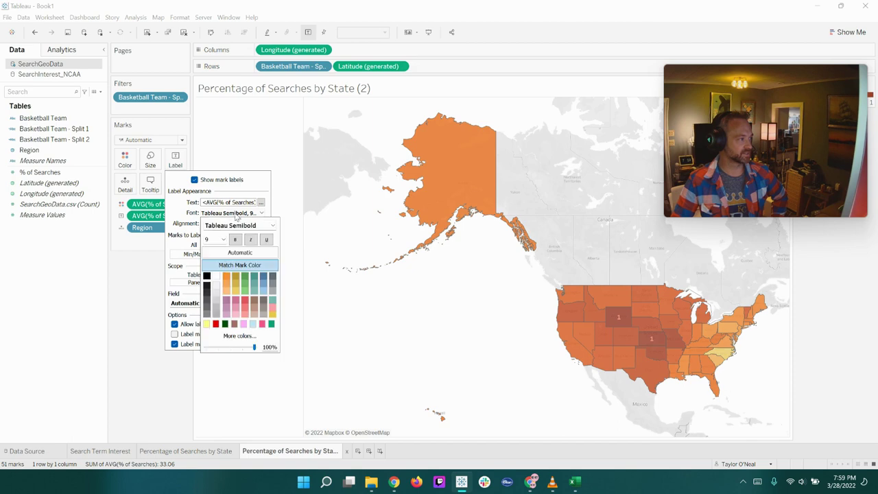
left_click(227, 240)
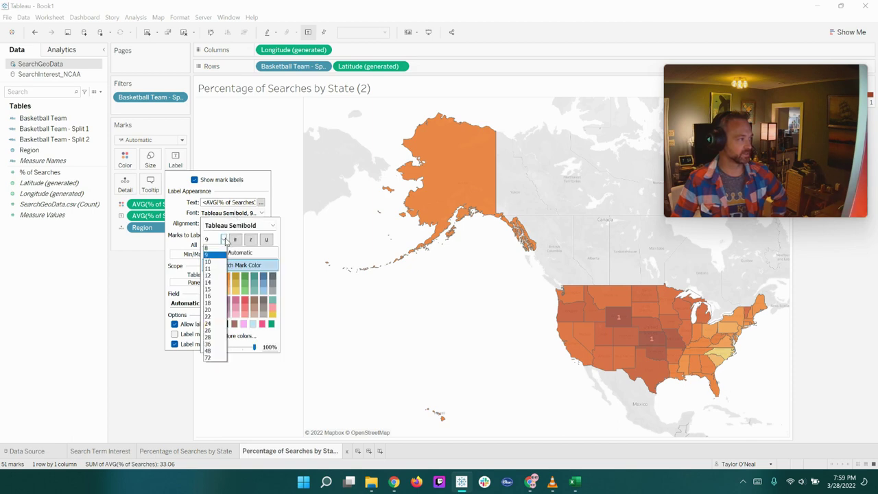
left_click(218, 287)
left_click(446, 364)
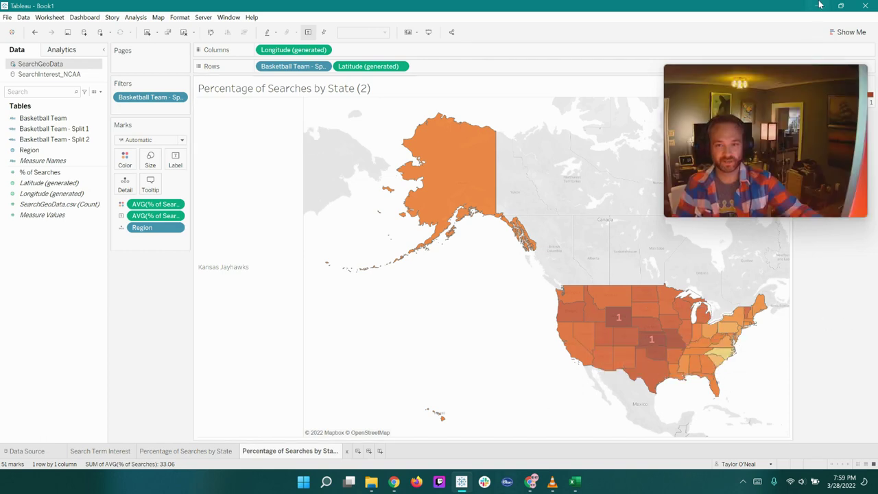
left_click(527, 484)
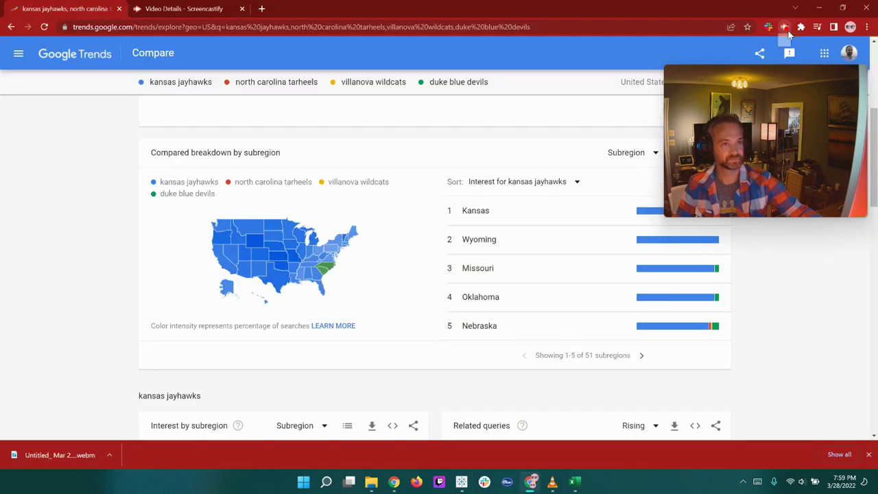
left_click(785, 29)
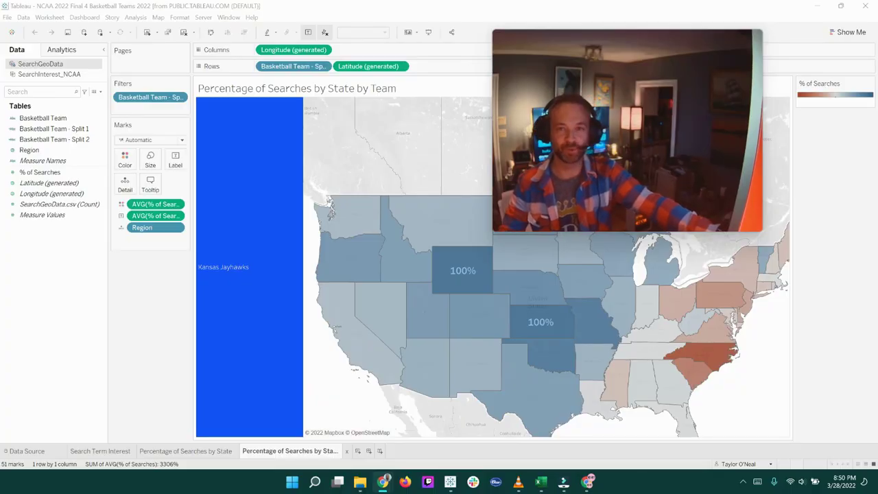
Format the % of Searches labels as Percentage with 0 decimals, e.g. 88% and 15%.
mouse_move(472, 282)
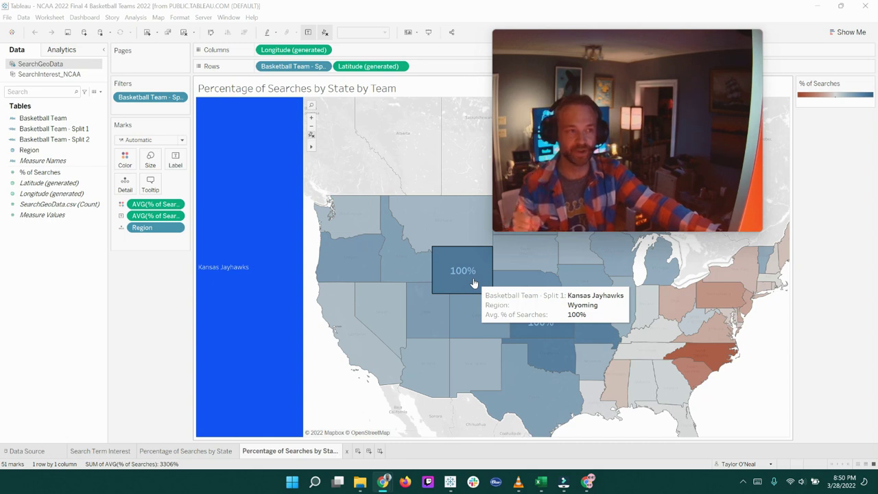
mouse_move(689, 105)
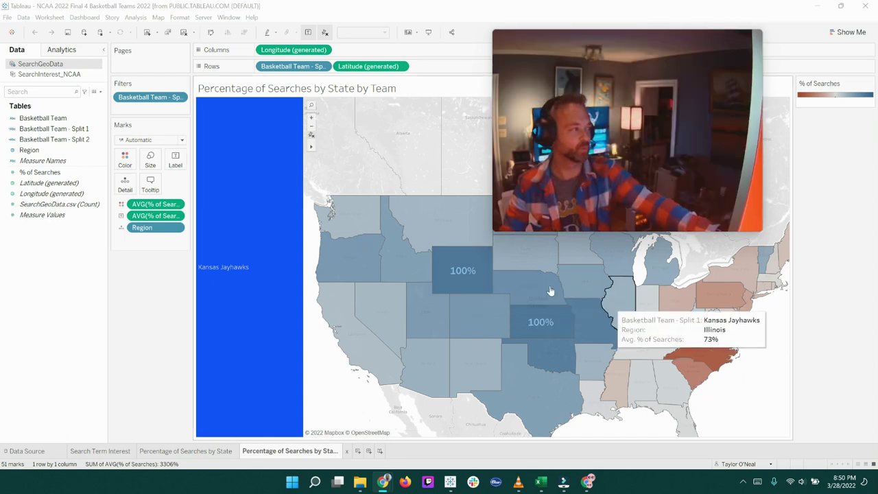
left_click(156, 220)
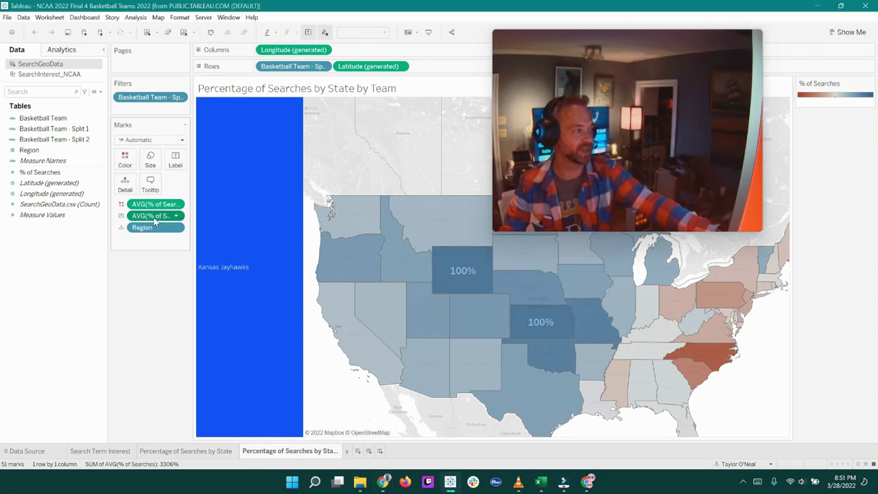
right_click(156, 221)
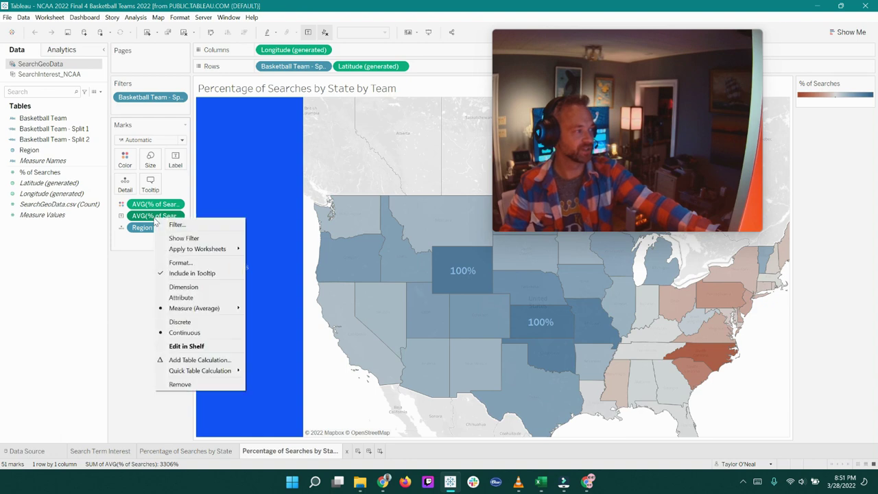
left_click(158, 270)
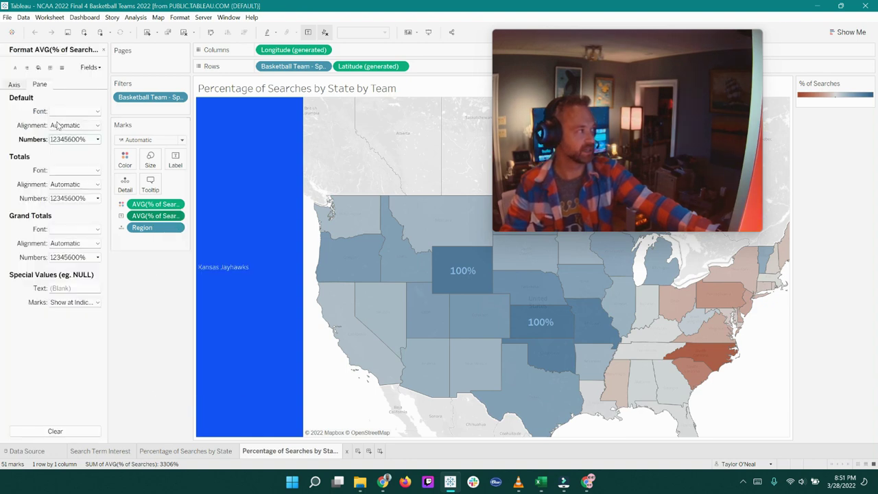
left_click(58, 140)
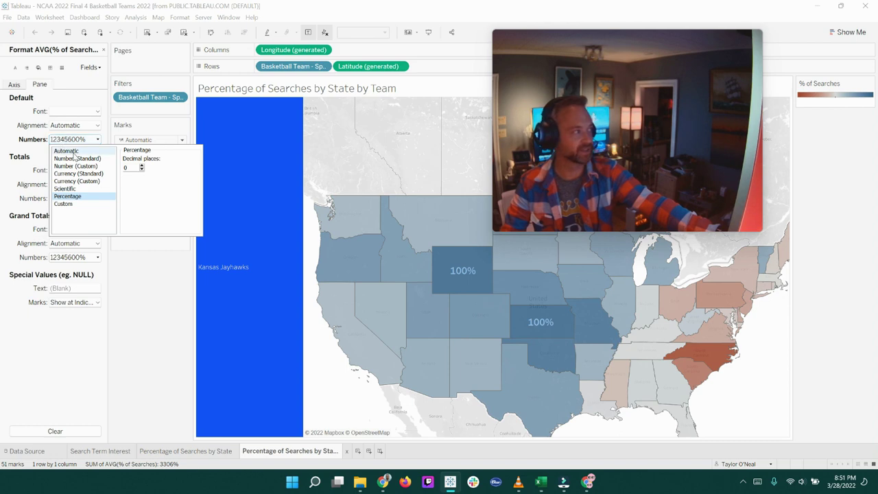
left_click(78, 160)
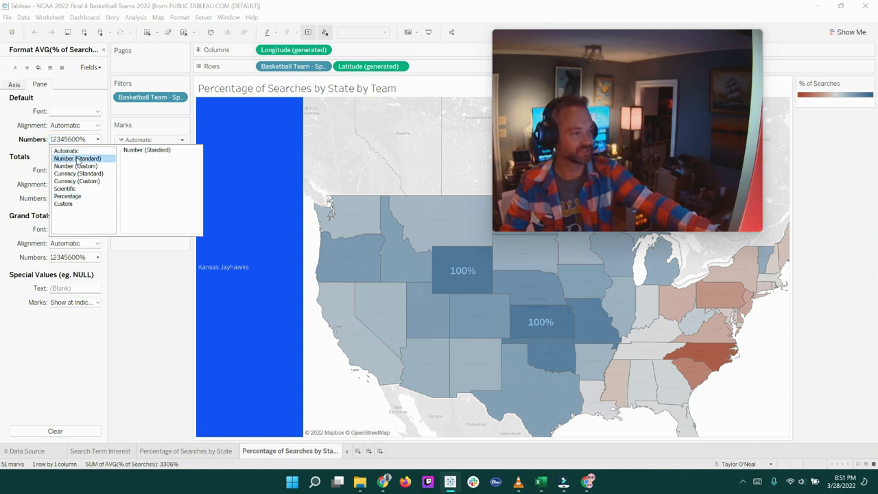
left_click(85, 196)
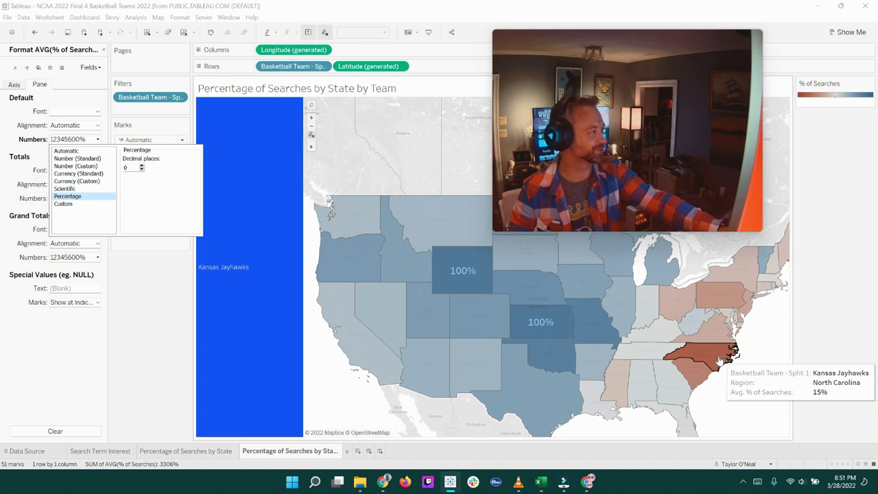
Set the Kansas Jayhawks header's Default Shading to bright blue.
left_click(129, 336)
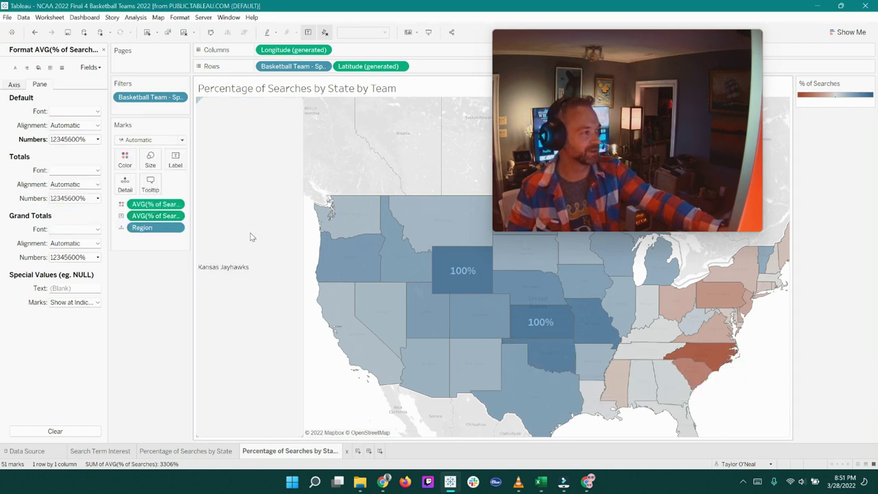
left_click(250, 234)
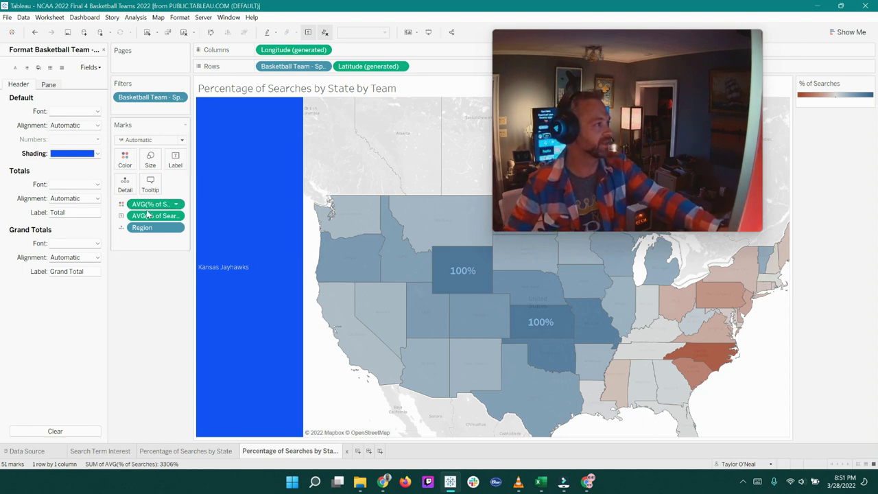
right_click(246, 191)
left_click(255, 229)
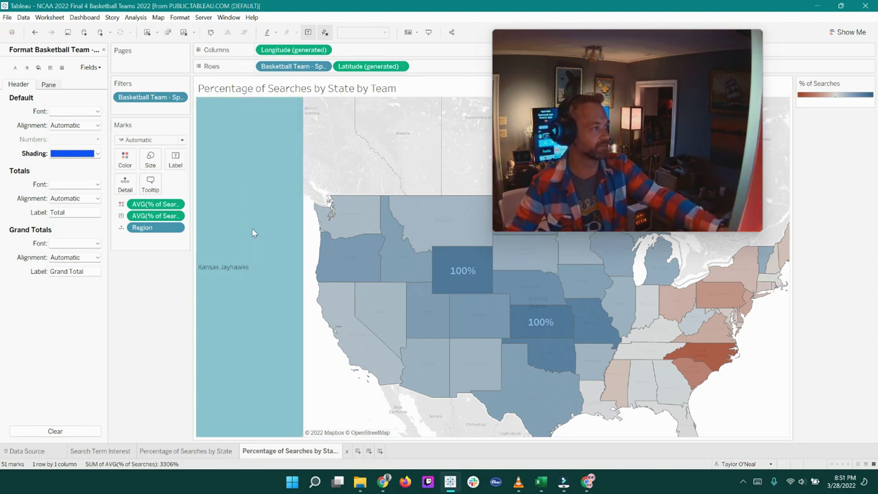
left_click(83, 157)
left_click(142, 371)
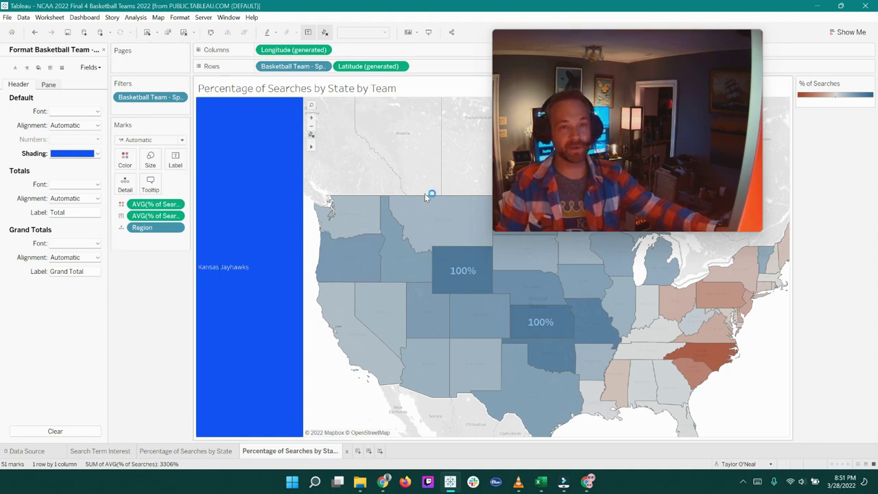
mouse_move(425, 202)
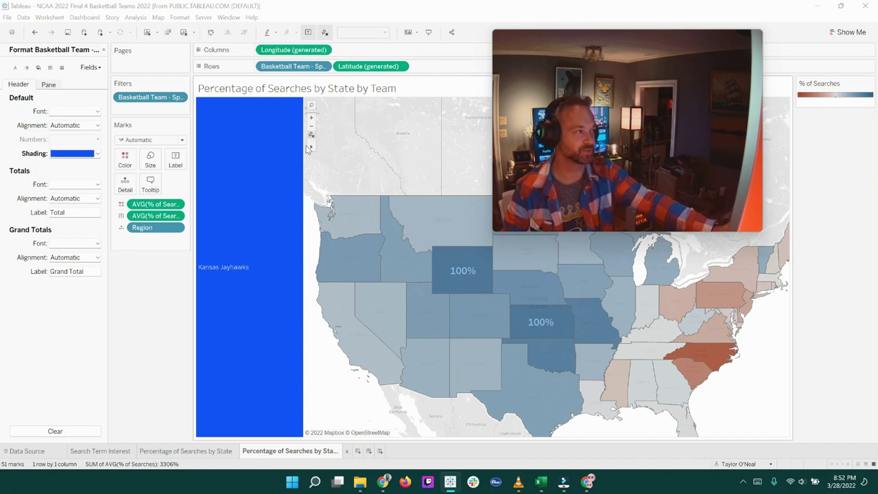
mouse_move(312, 149)
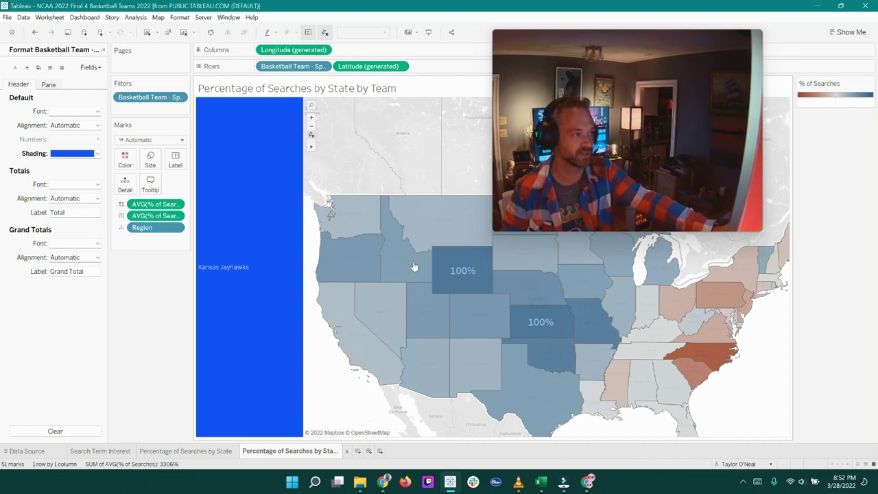
Zoom the map to centre on the central and eastern US states around Kansas.
scroll(411, 267, "down", 1)
scroll(443, 295, "down", 2)
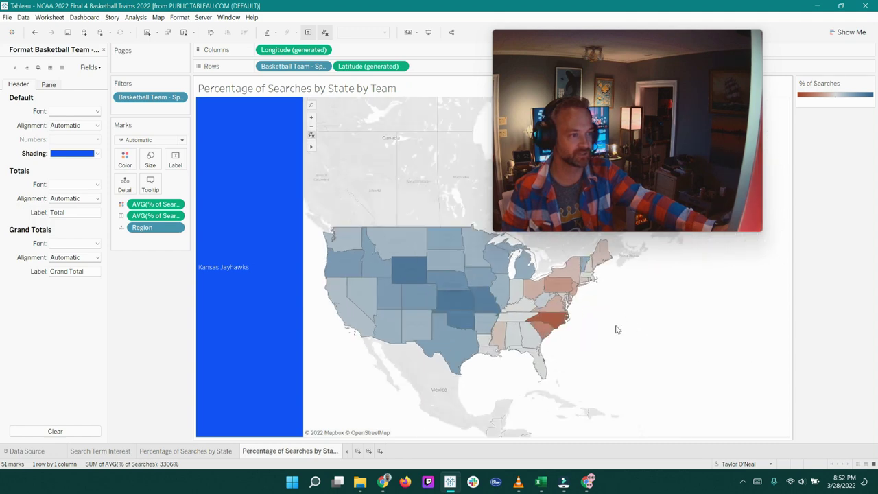
scroll(369, 300, "up", 3)
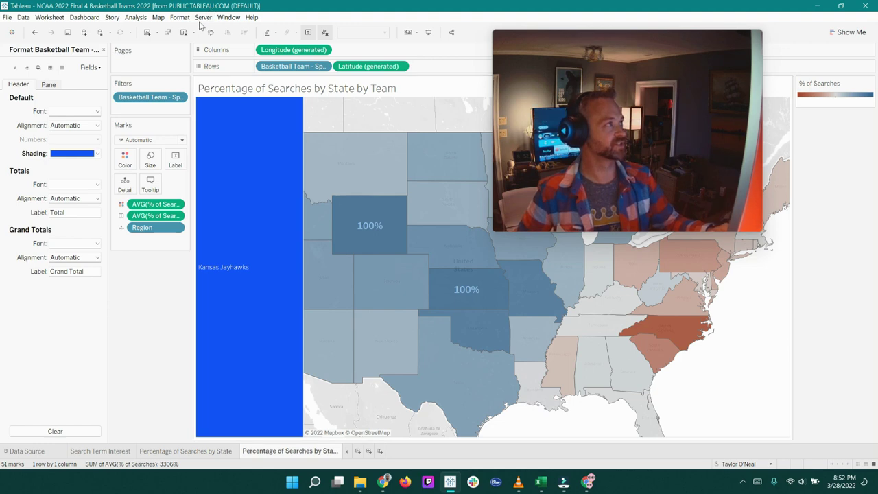
left_click(158, 18)
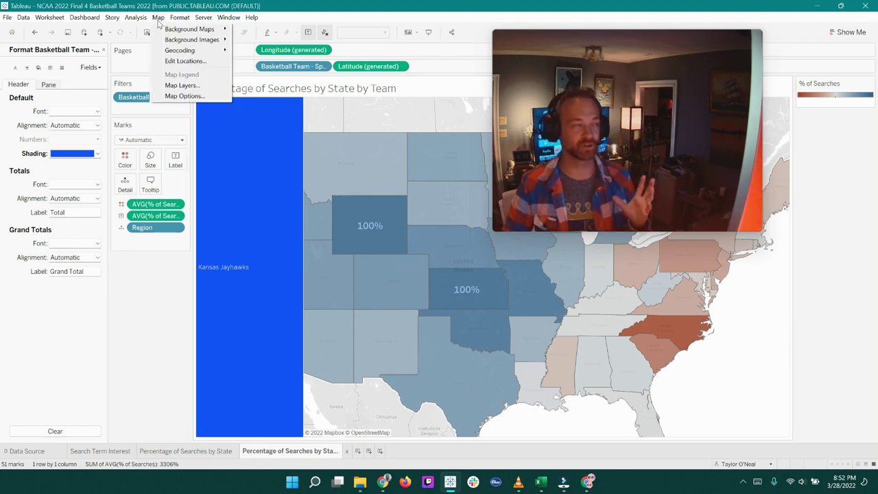
mouse_move(166, 34)
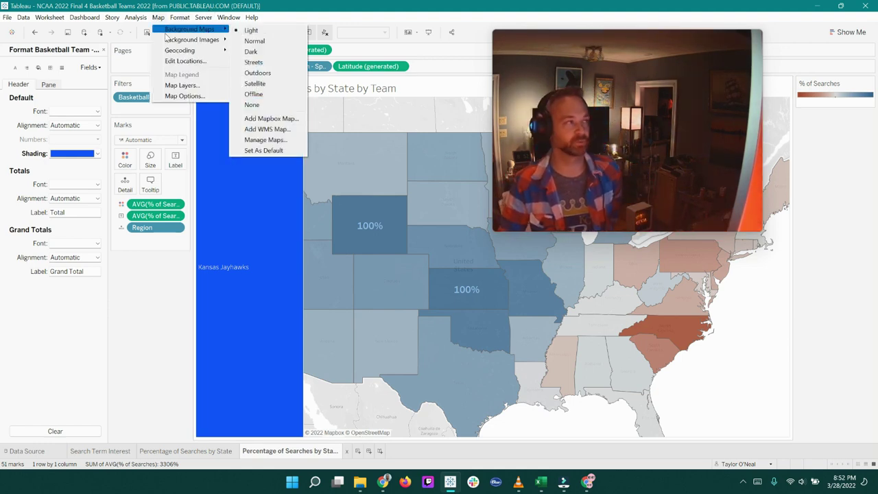
In Map Layers, toggle the land cover, base and city name layers, leaving them as they were.
mouse_move(182, 52)
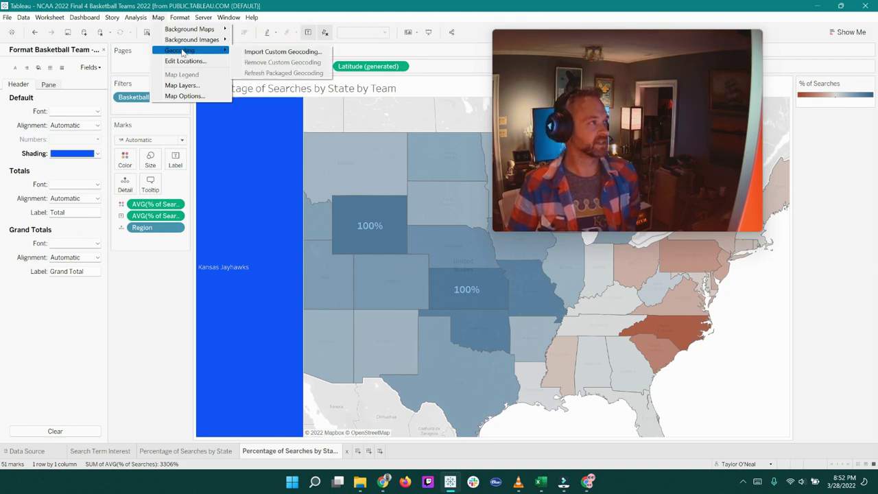
left_click(182, 85)
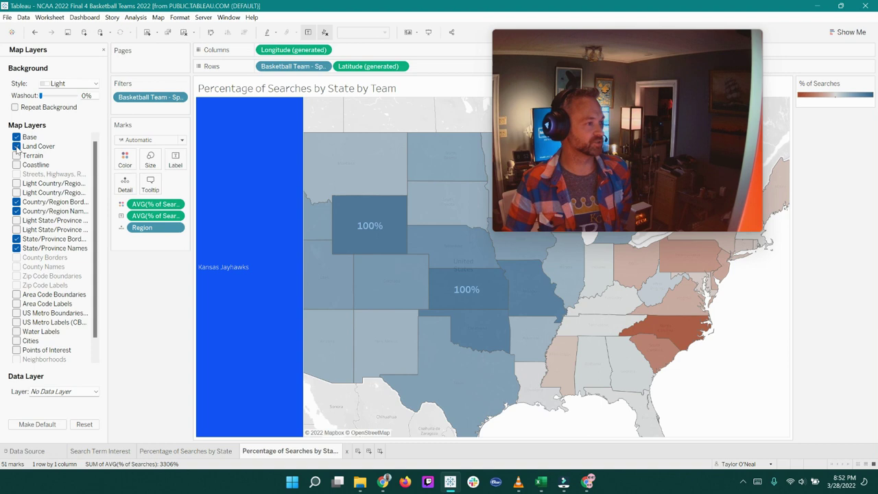
left_click(16, 147)
left_click(16, 146)
left_click(17, 137)
left_click(16, 136)
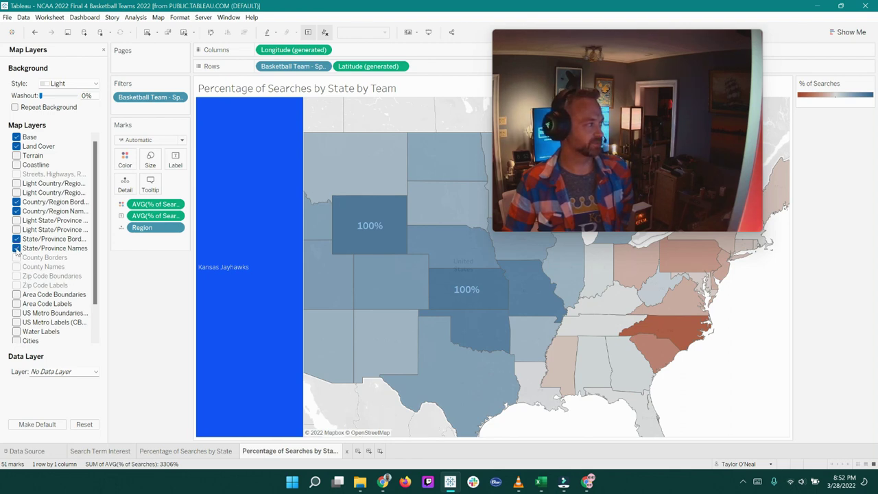
mouse_move(505, 262)
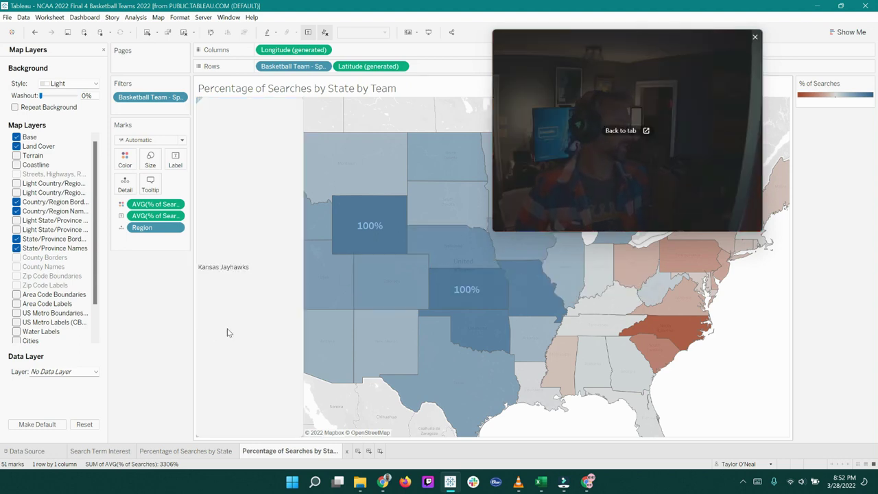
scroll(58, 305, "down", 2)
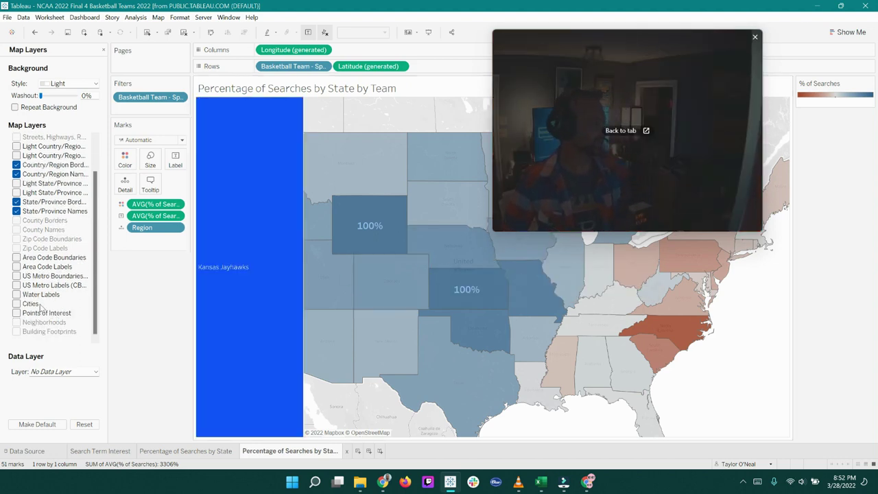
left_click(16, 304)
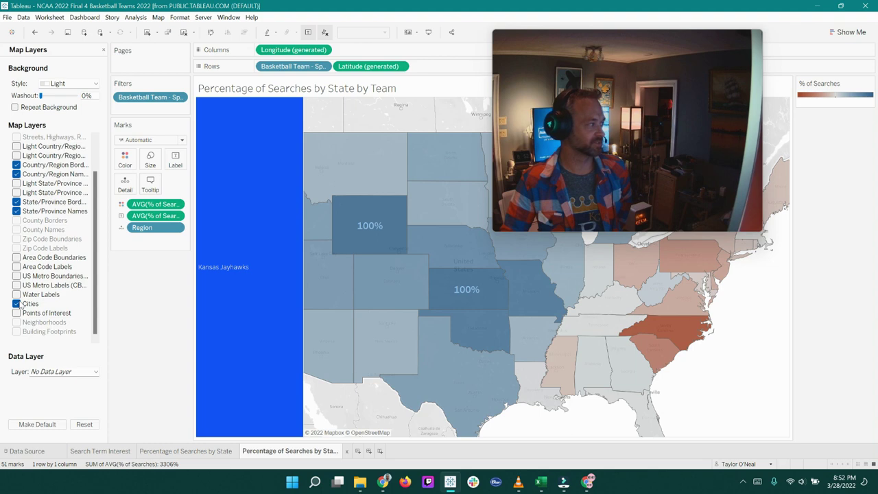
left_click(16, 304)
scroll(34, 322, "up", 2)
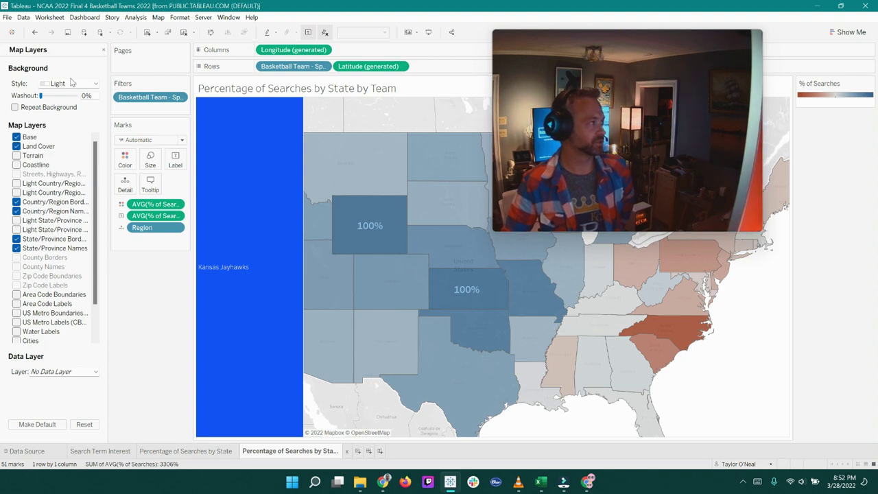
Set the background style to Dark with washout at 51%.
left_click(72, 83)
left_click(59, 108)
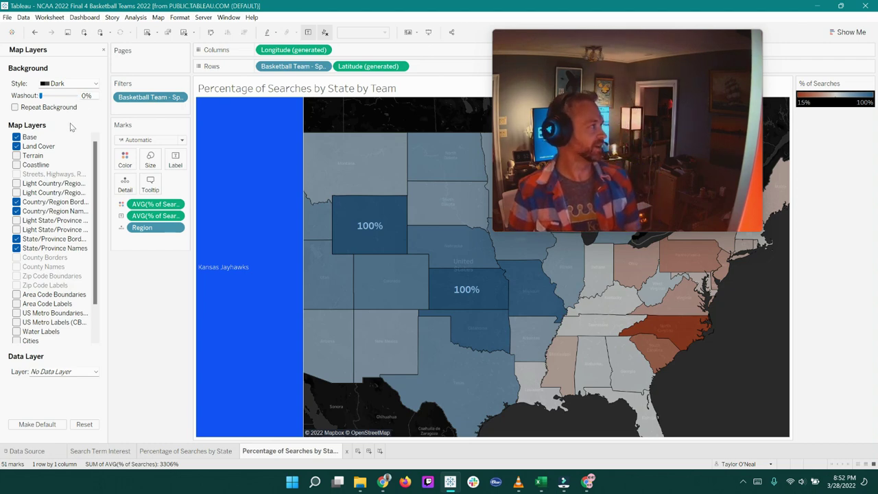
left_click(58, 96)
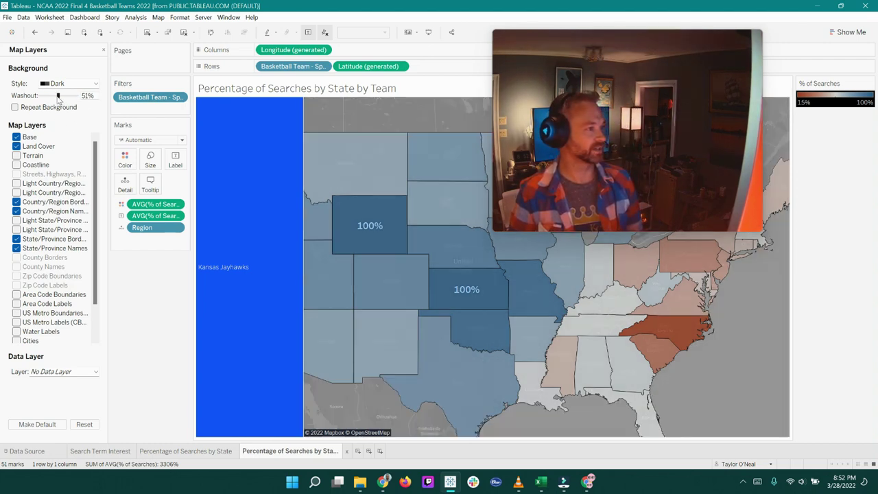